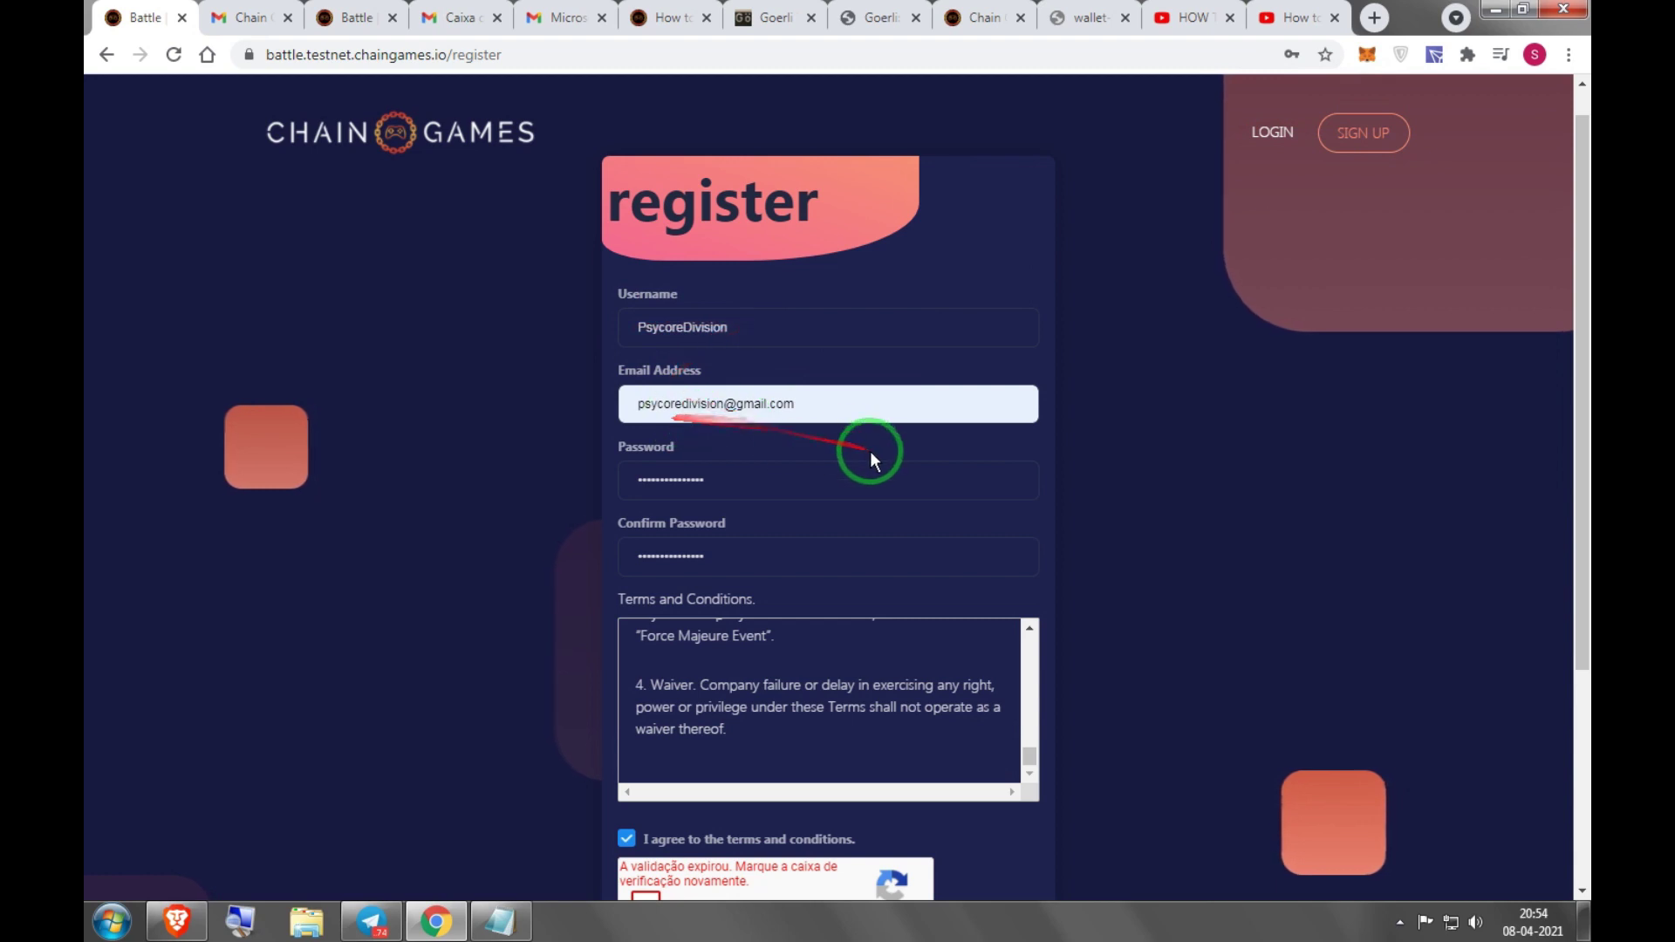
Step: Clear the Password and Confirm Password entries and enter a new short password
drag(705, 479, 648, 477)
key(BackSpace)
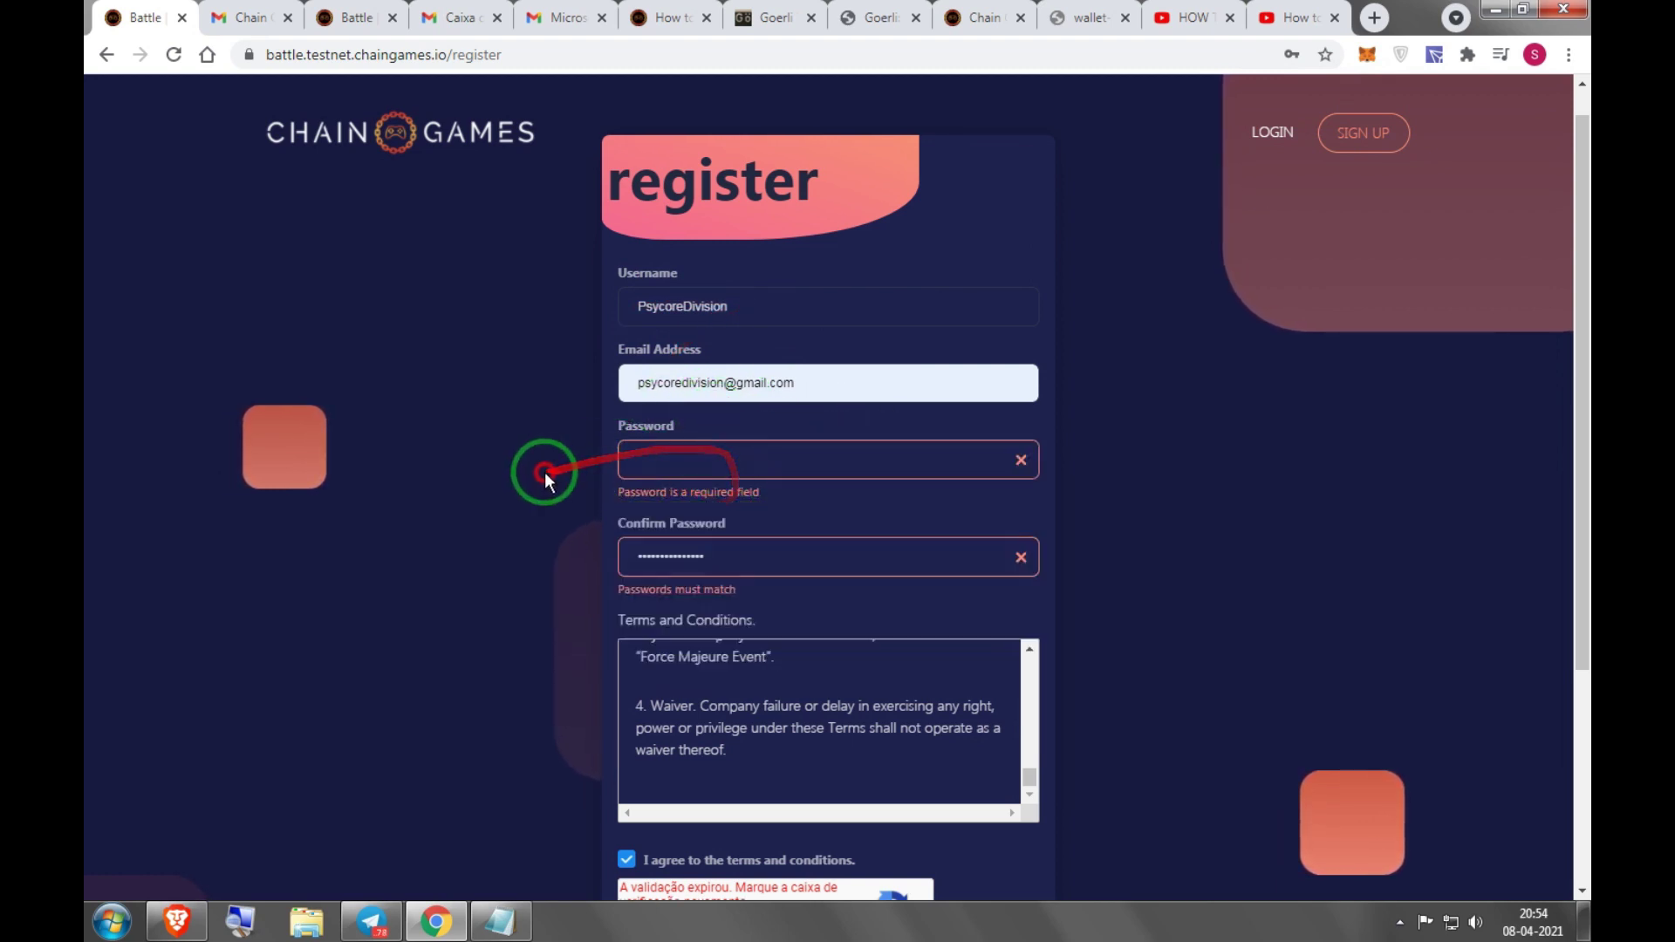
drag(735, 549, 541, 548)
key(BackSpace)
click(687, 454)
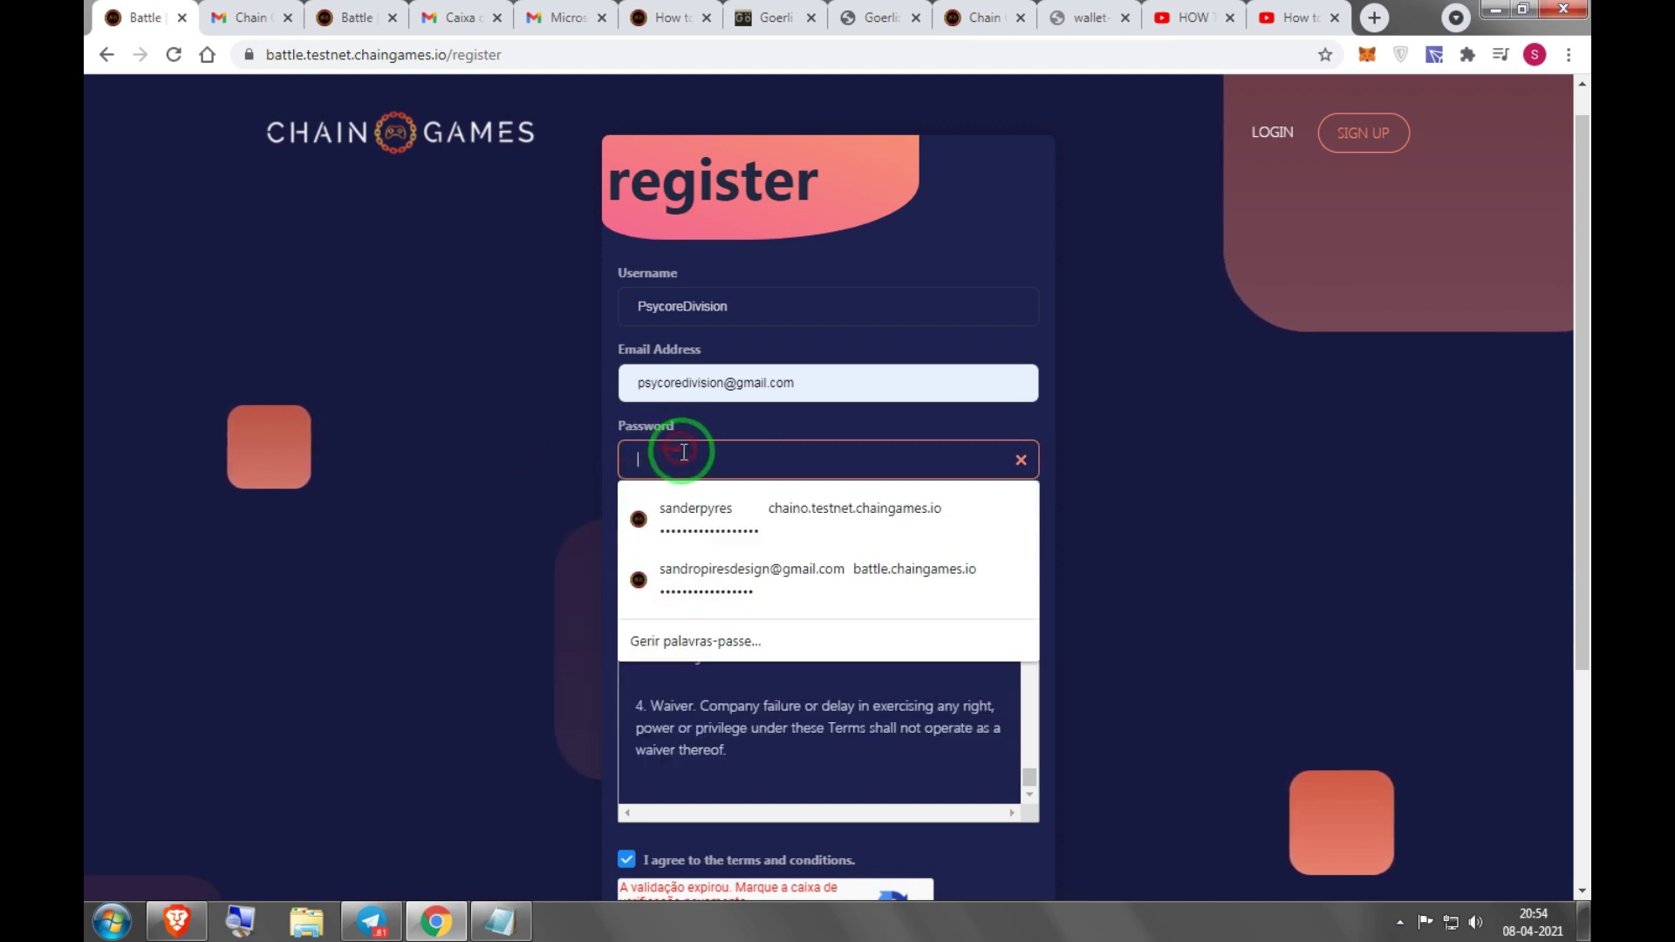
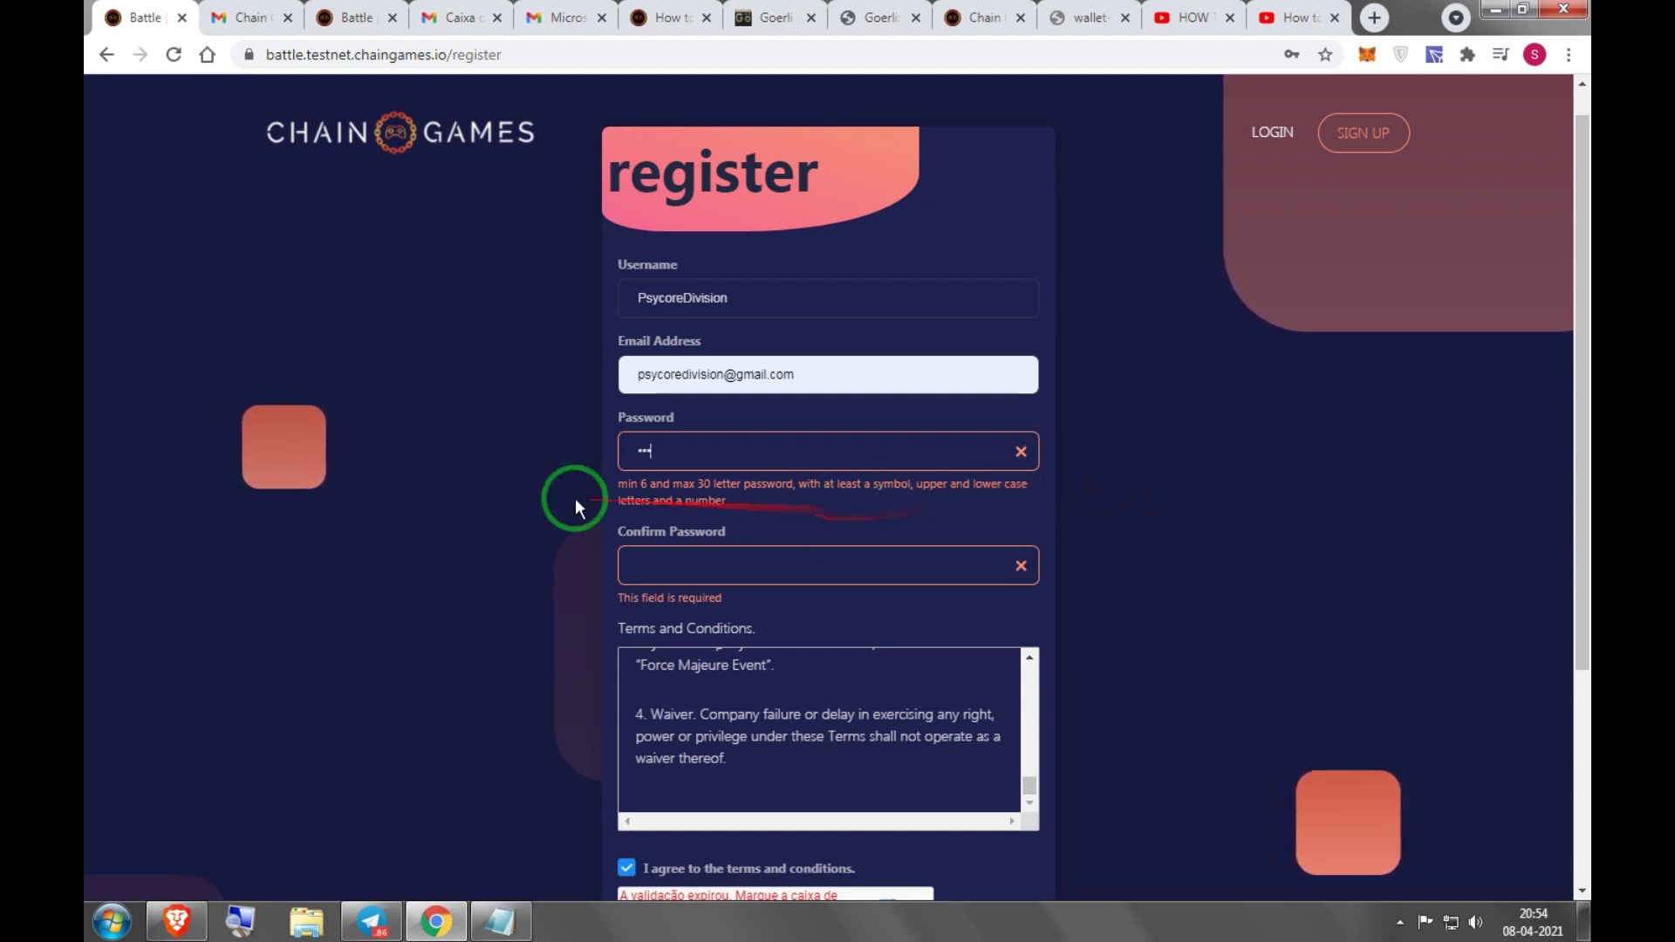
Step: Resubmit the registration form with the terms still agreed
scroll(1003, 733, down, 1)
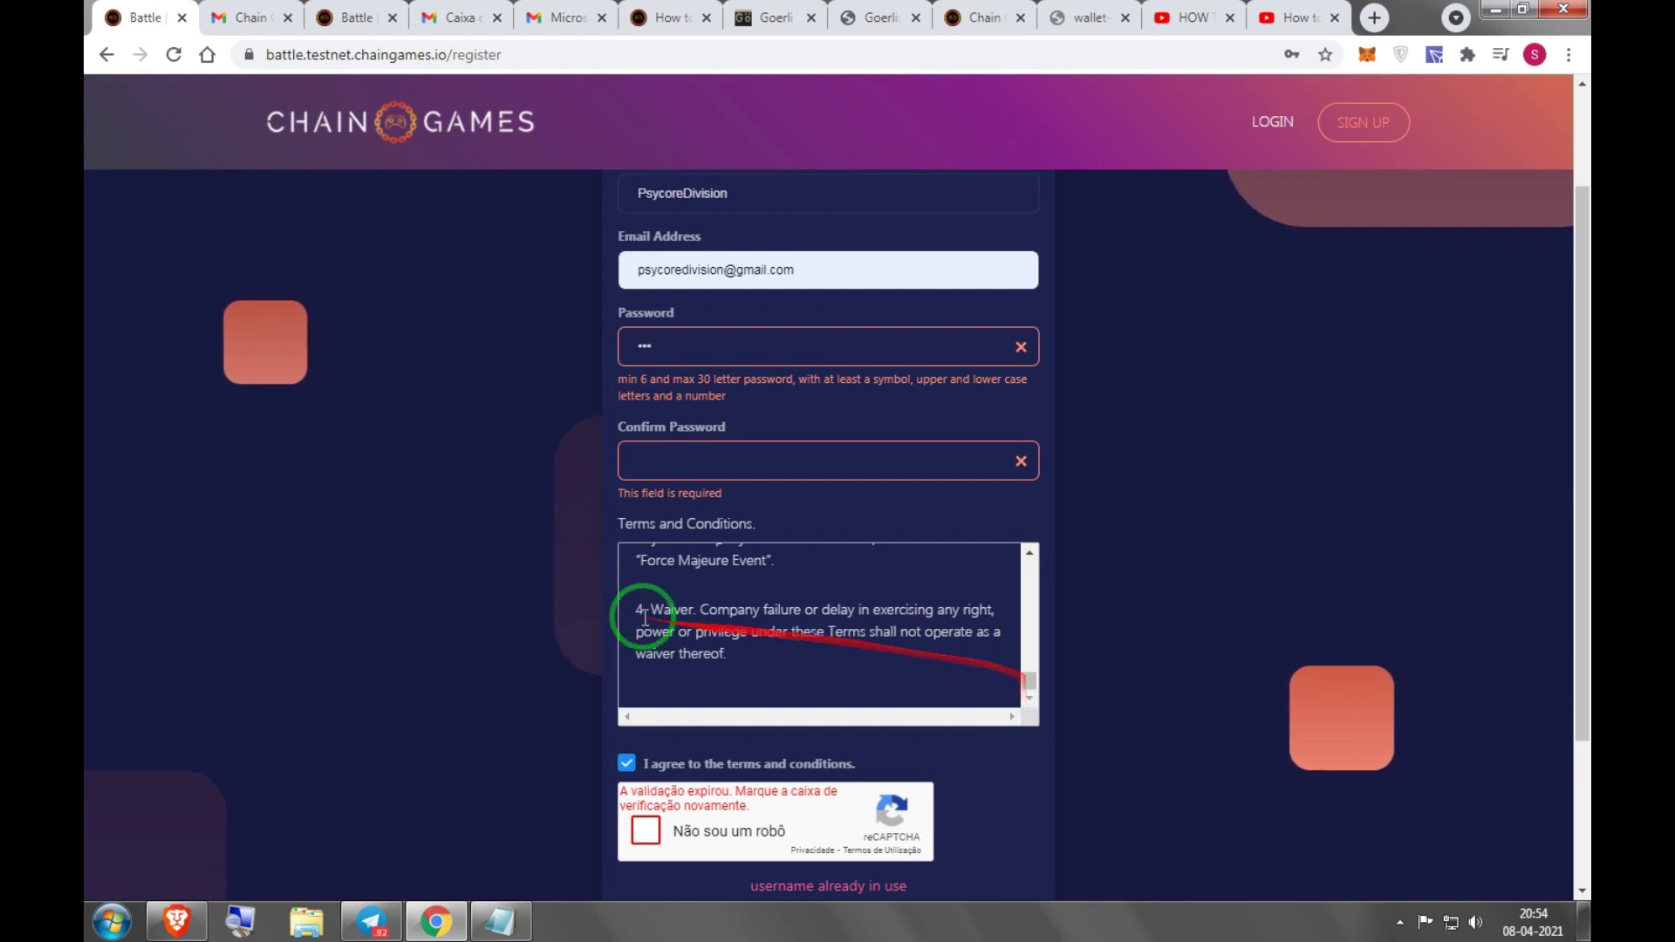
scroll(576, 670, down, 1)
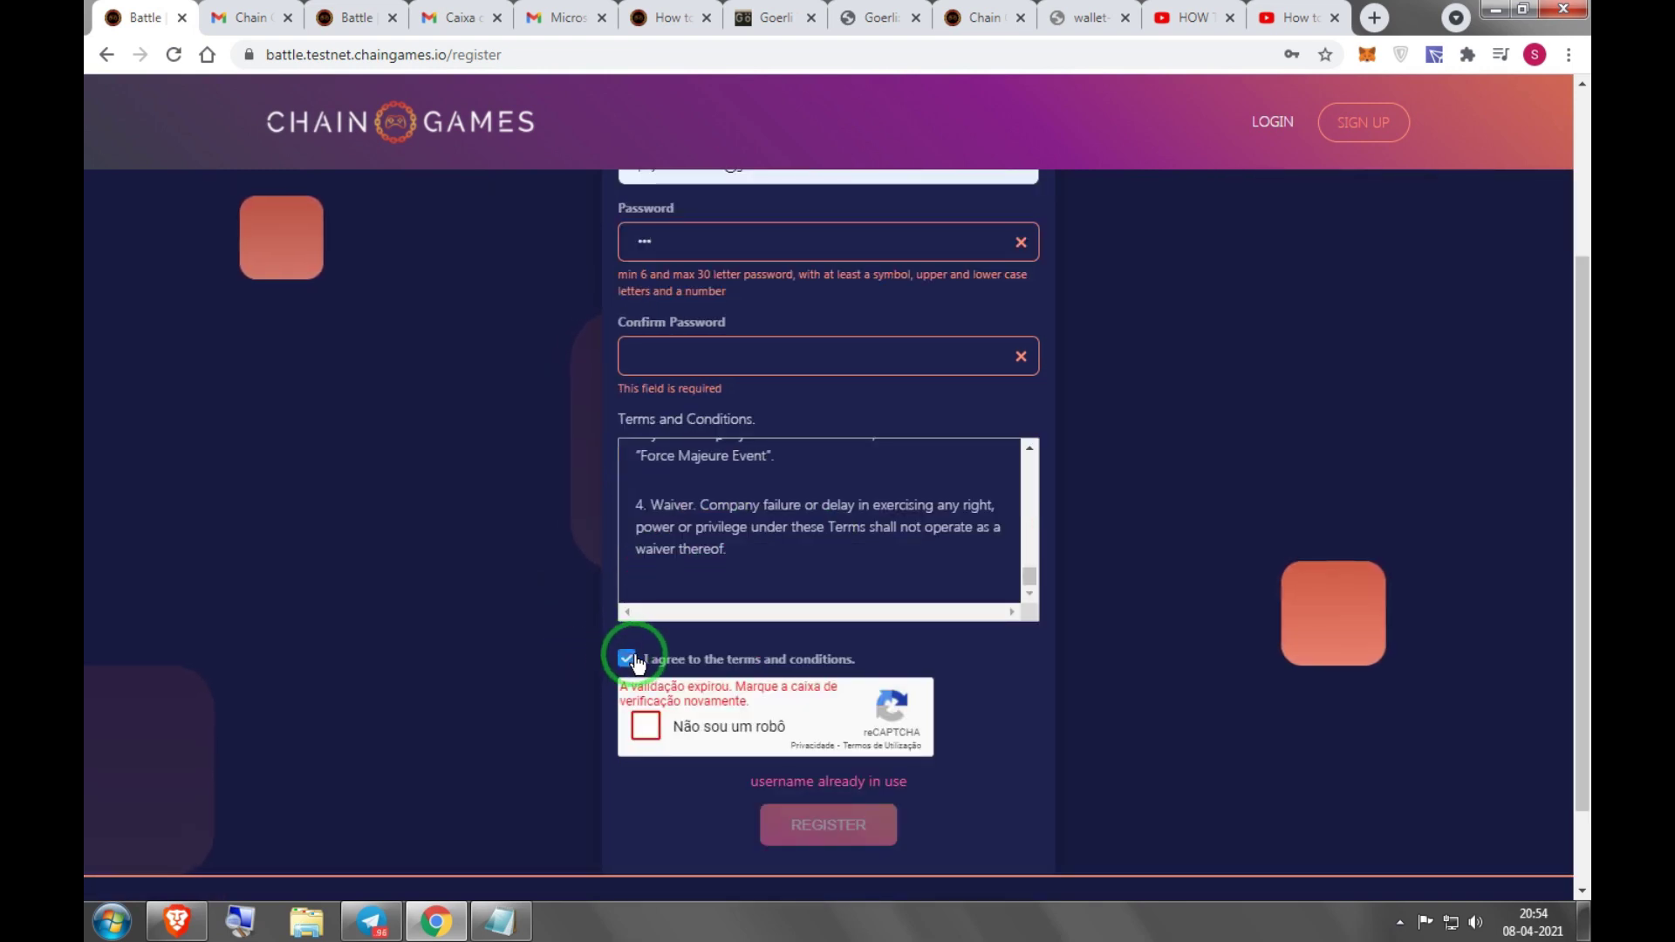
click(666, 759)
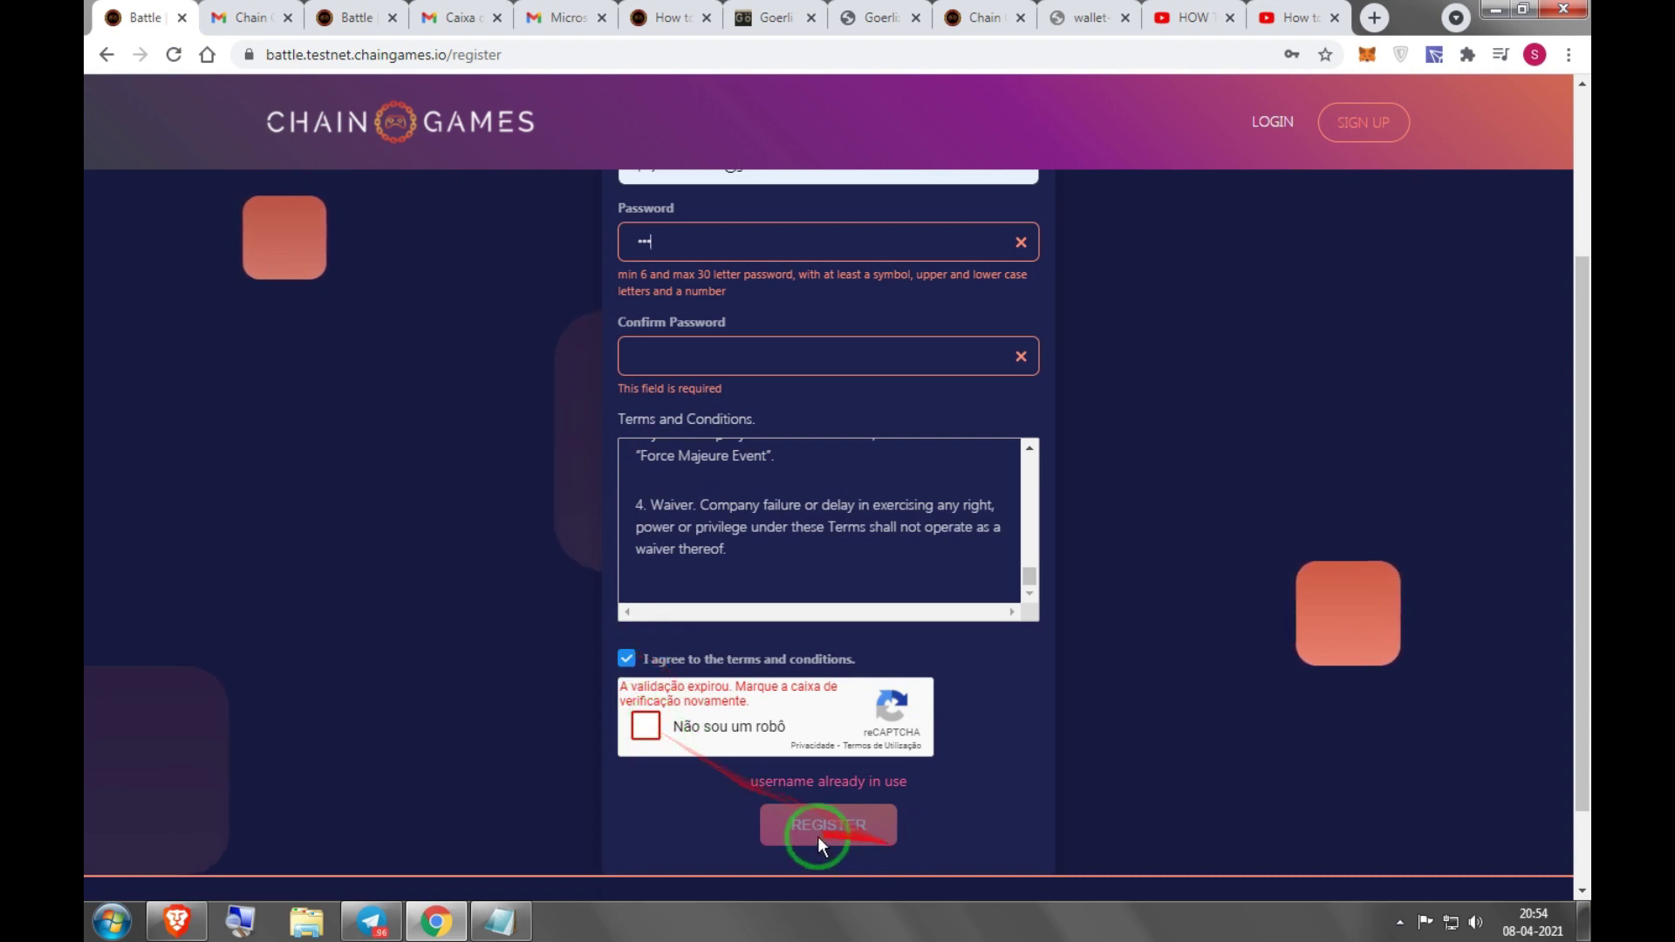
Step: Return to the Gmail inbox showing the Chain Games Email Verification Required message
click(241, 21)
click(218, 239)
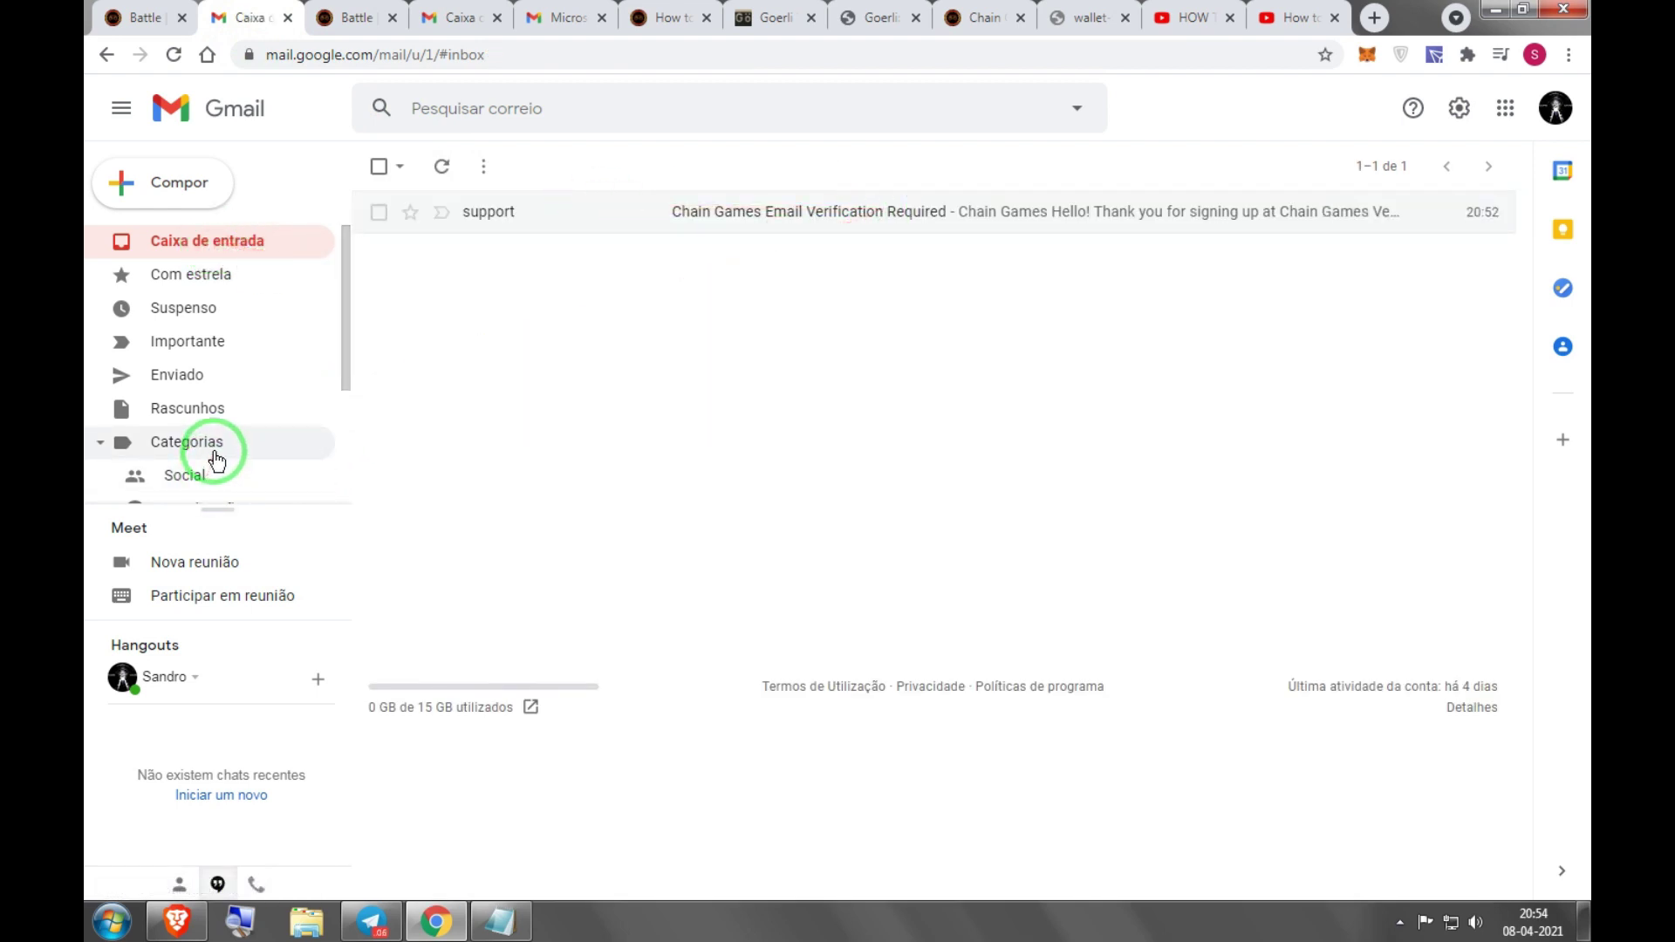
scroll(206, 437, down, 3)
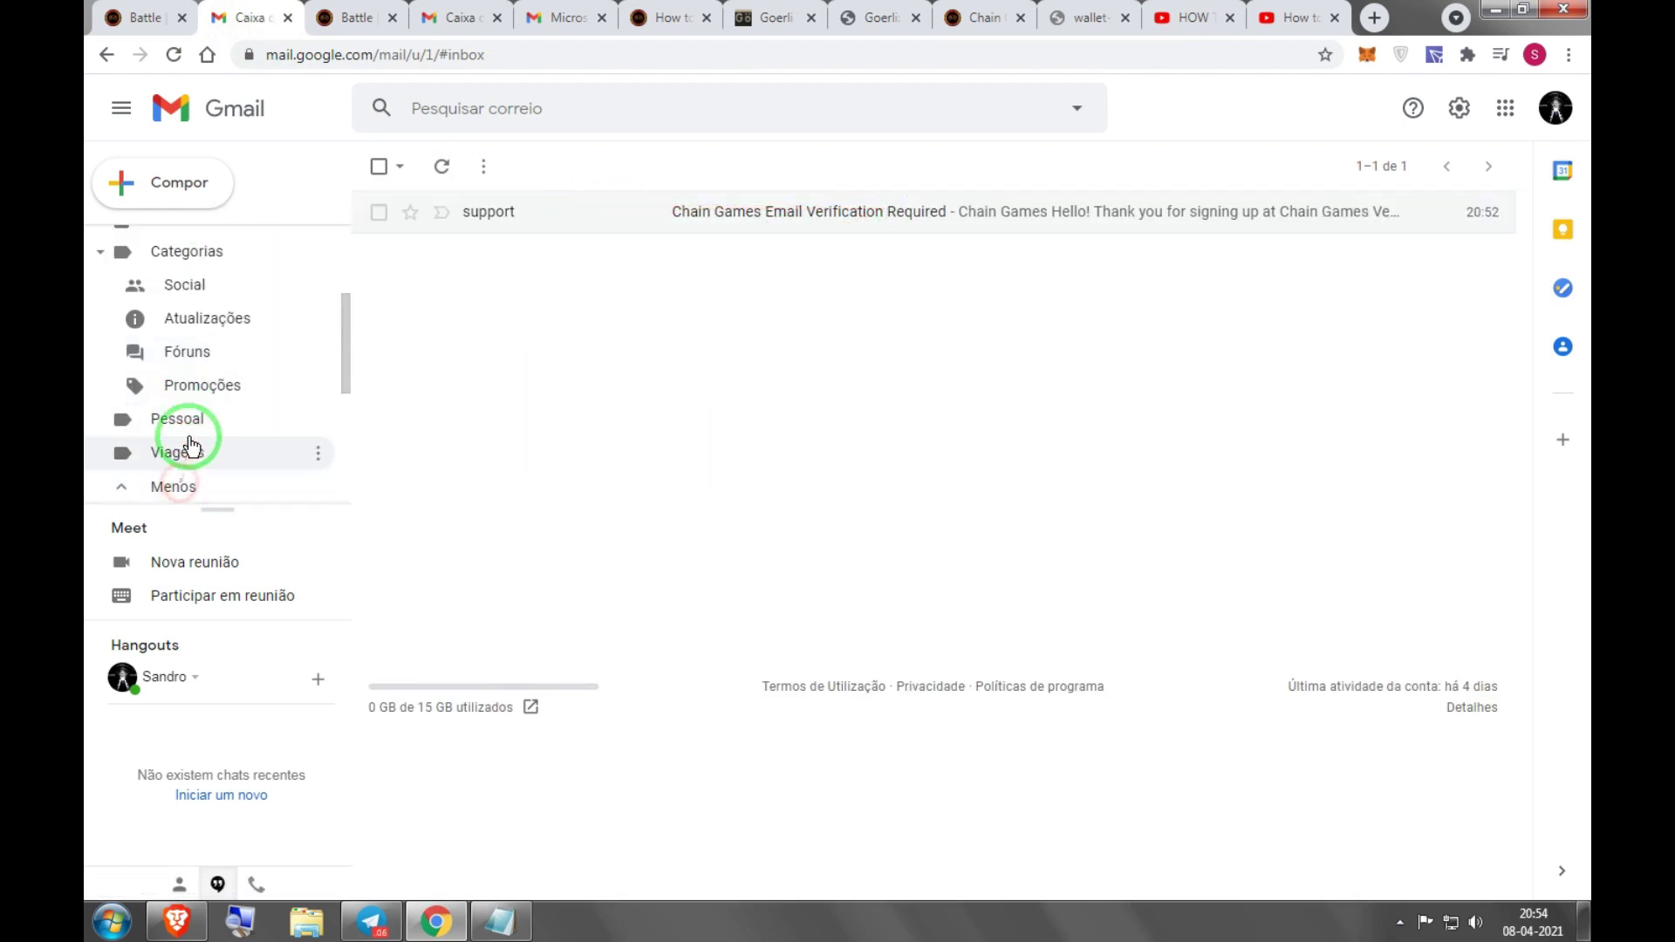
scroll(192, 445, down, 1)
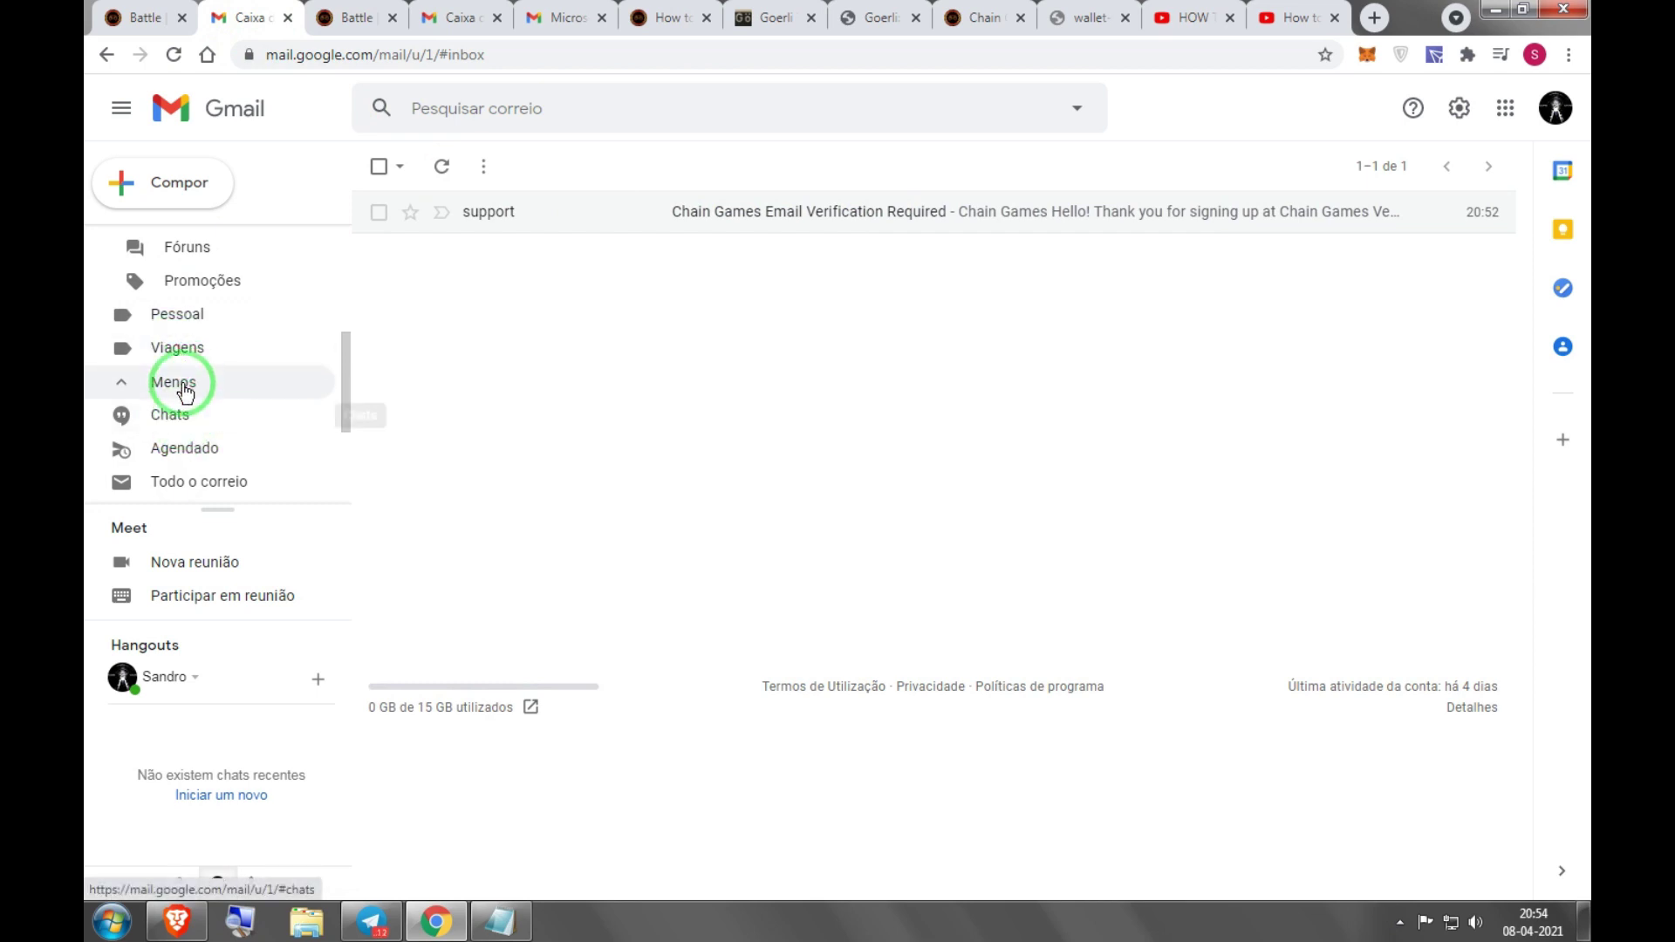
scroll(182, 345, down, 2)
scroll(176, 330, up, 1)
scroll(176, 329, up, 5)
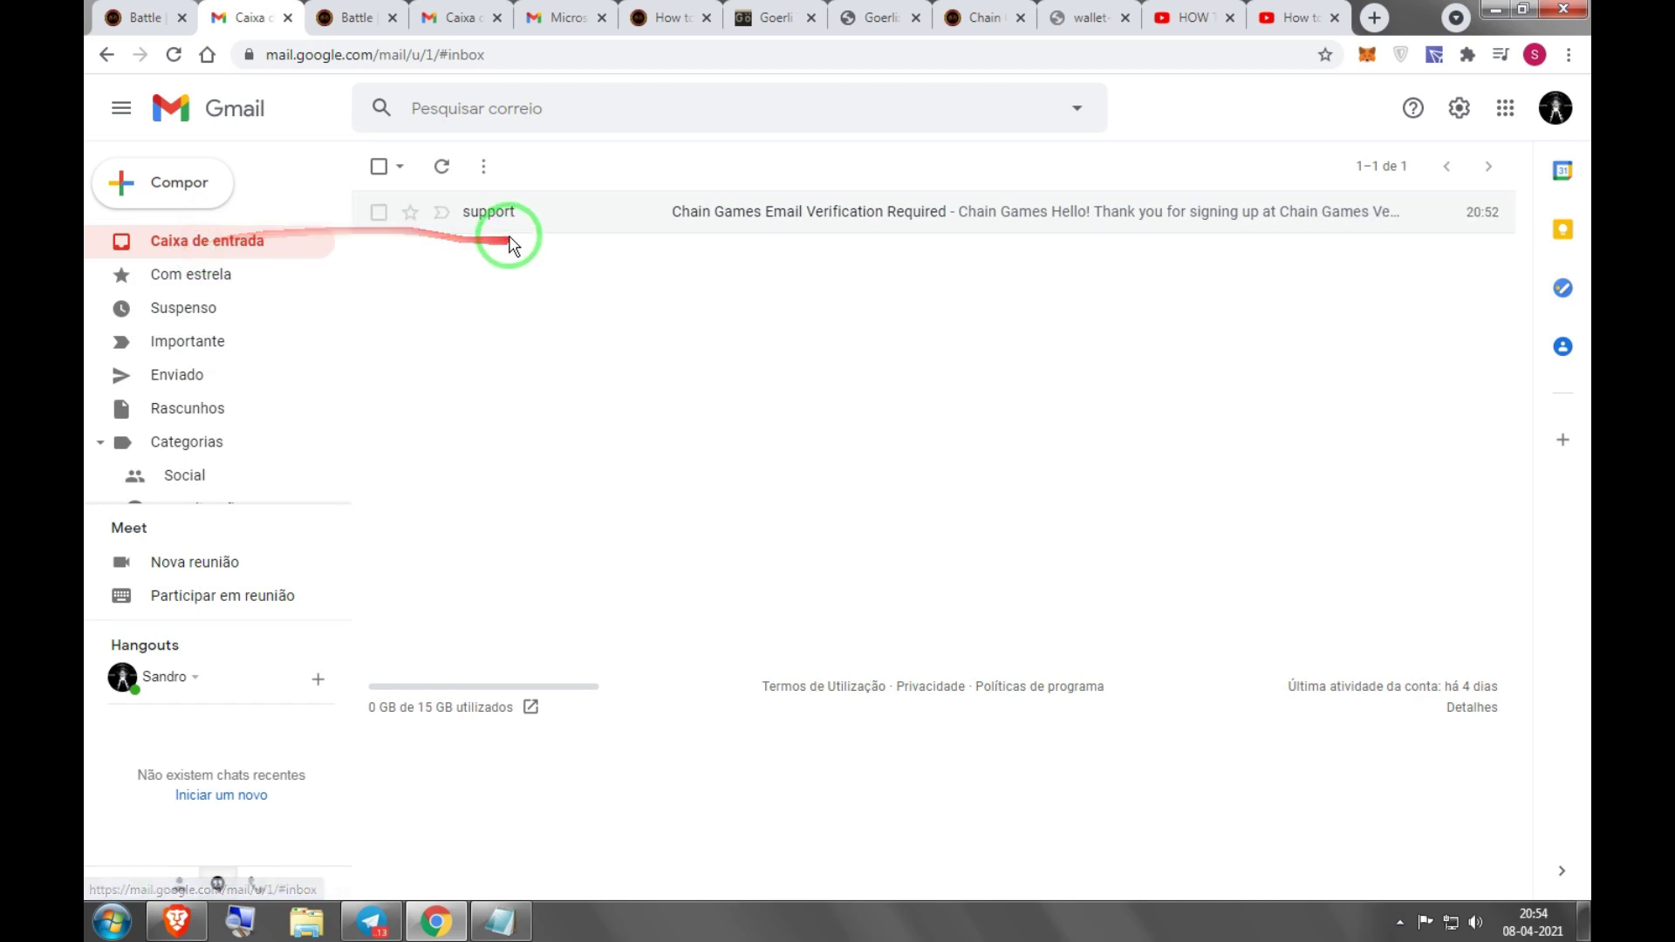
Step: View the Chain Games group info in Telegram, then go back to the Gmail inbox
click(370, 922)
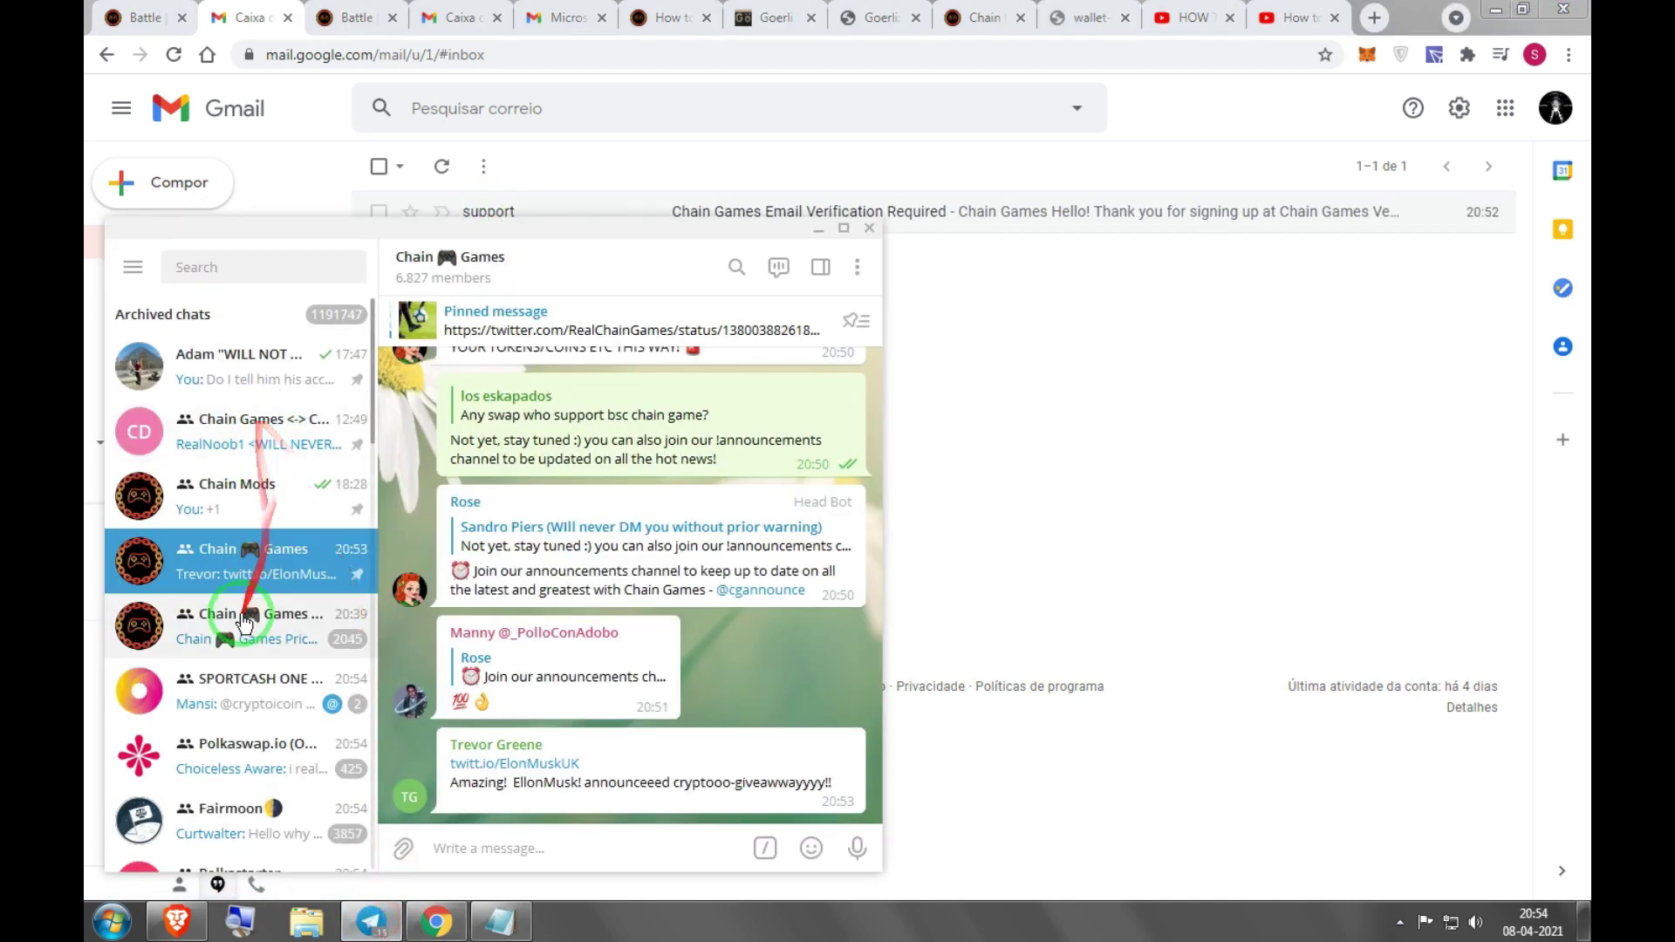
right_click(231, 559)
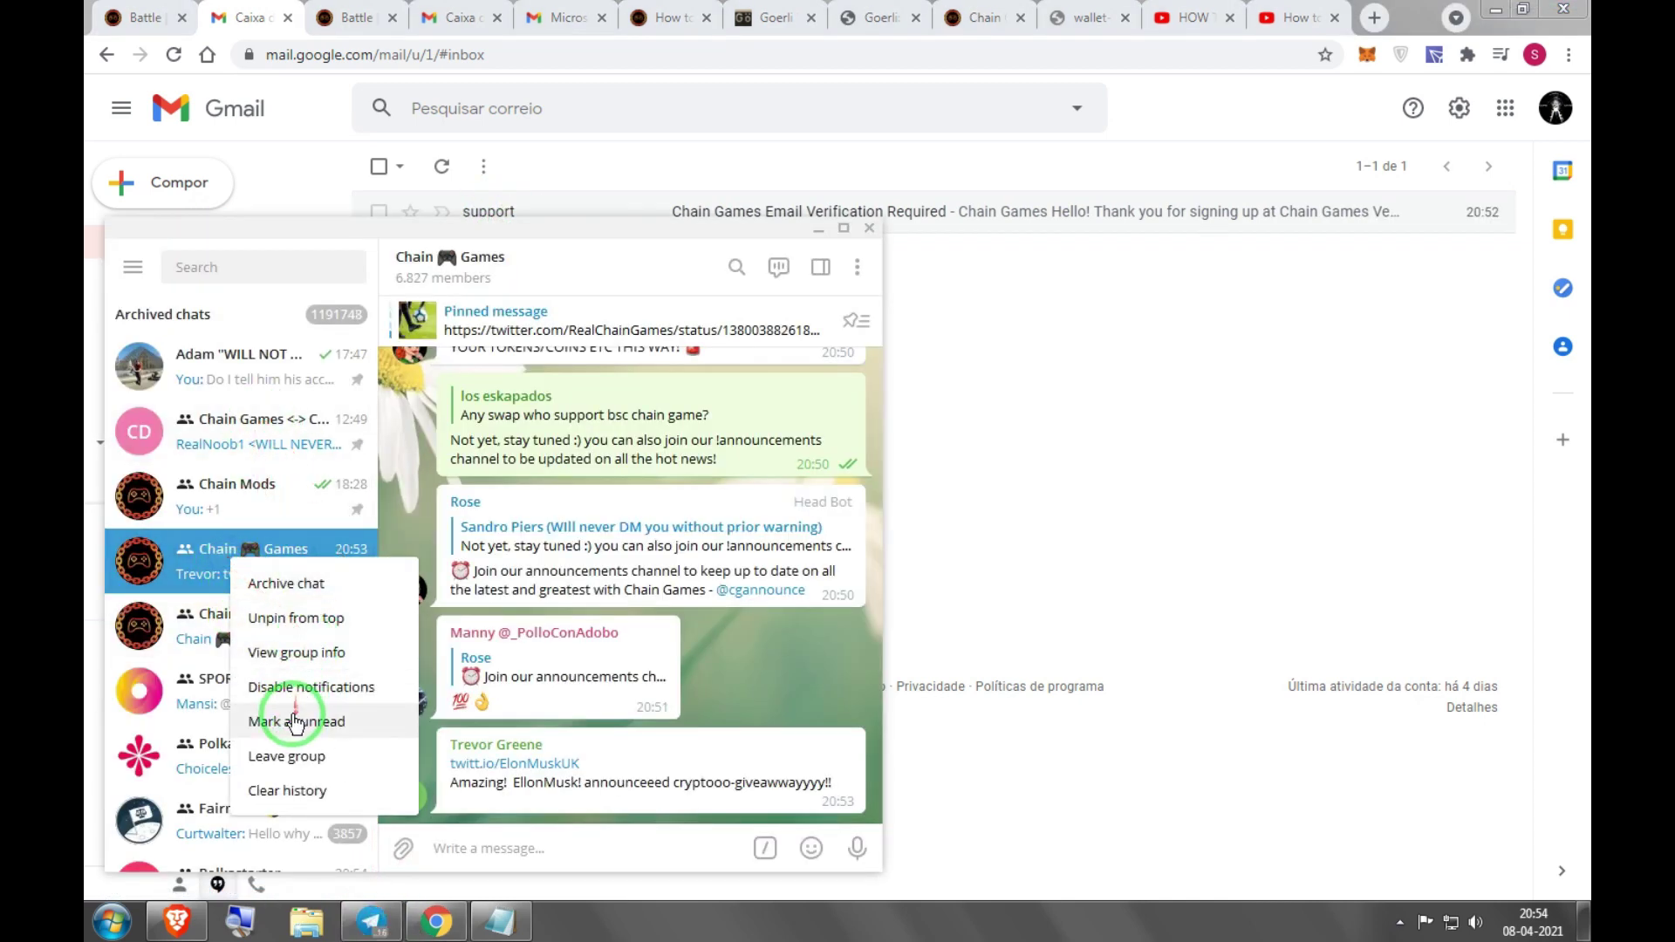
click(281, 653)
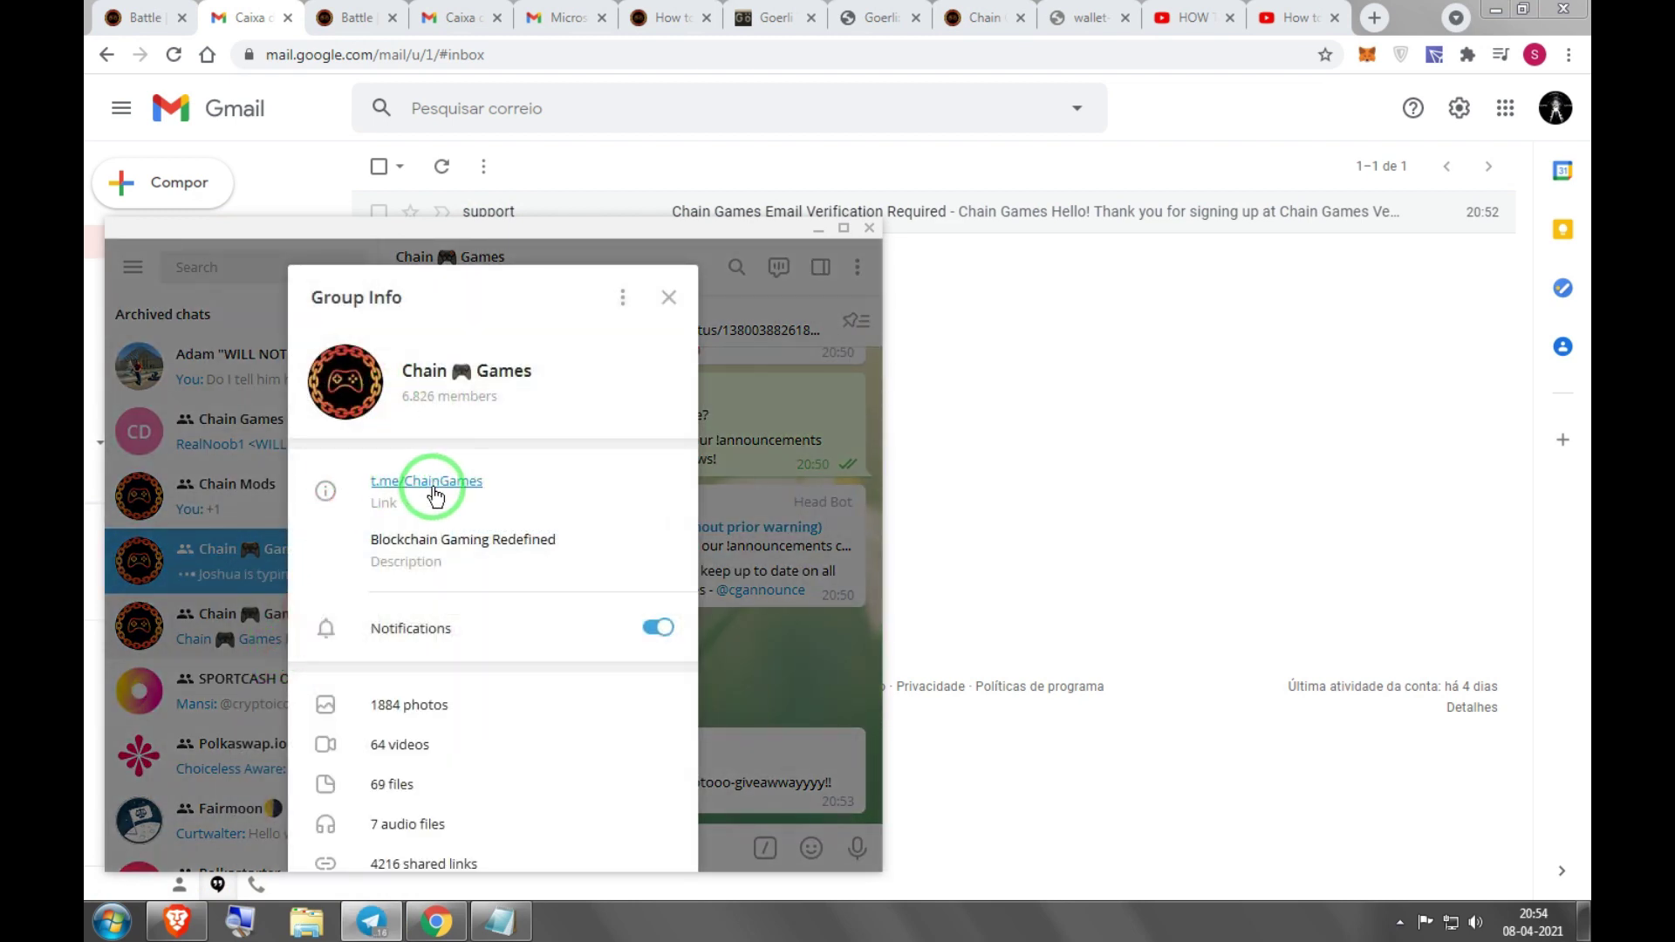
click(977, 441)
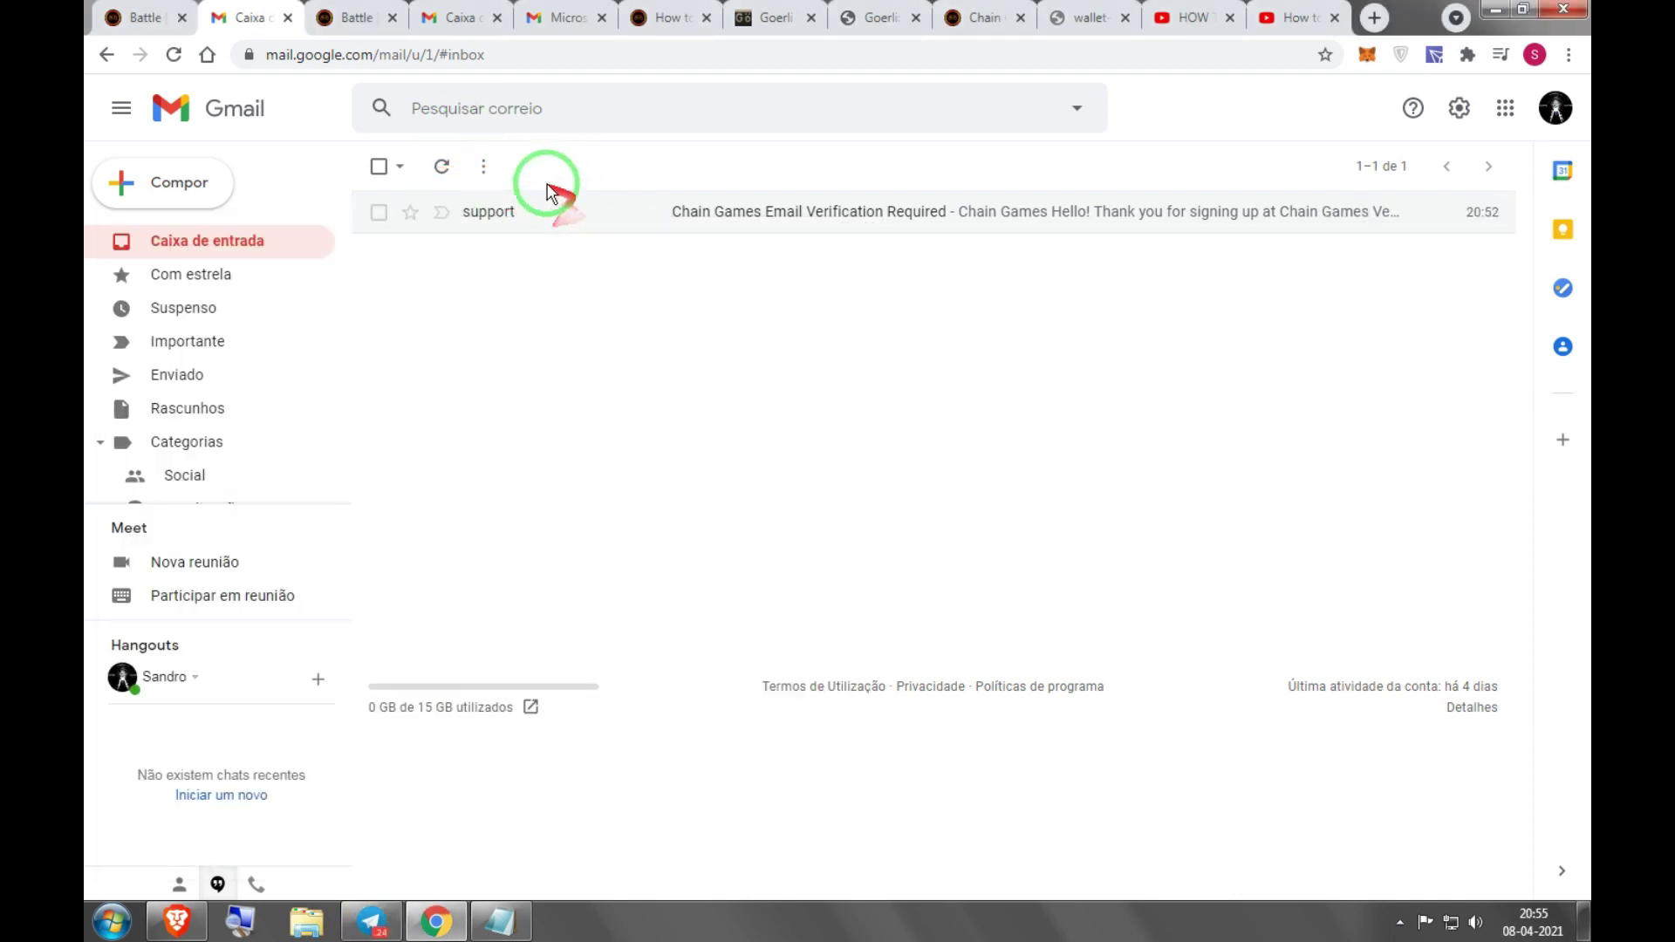
Step: Log in to Chain Games Battle with the pasted password and the reCAPTCHA ticked
click(573, 214)
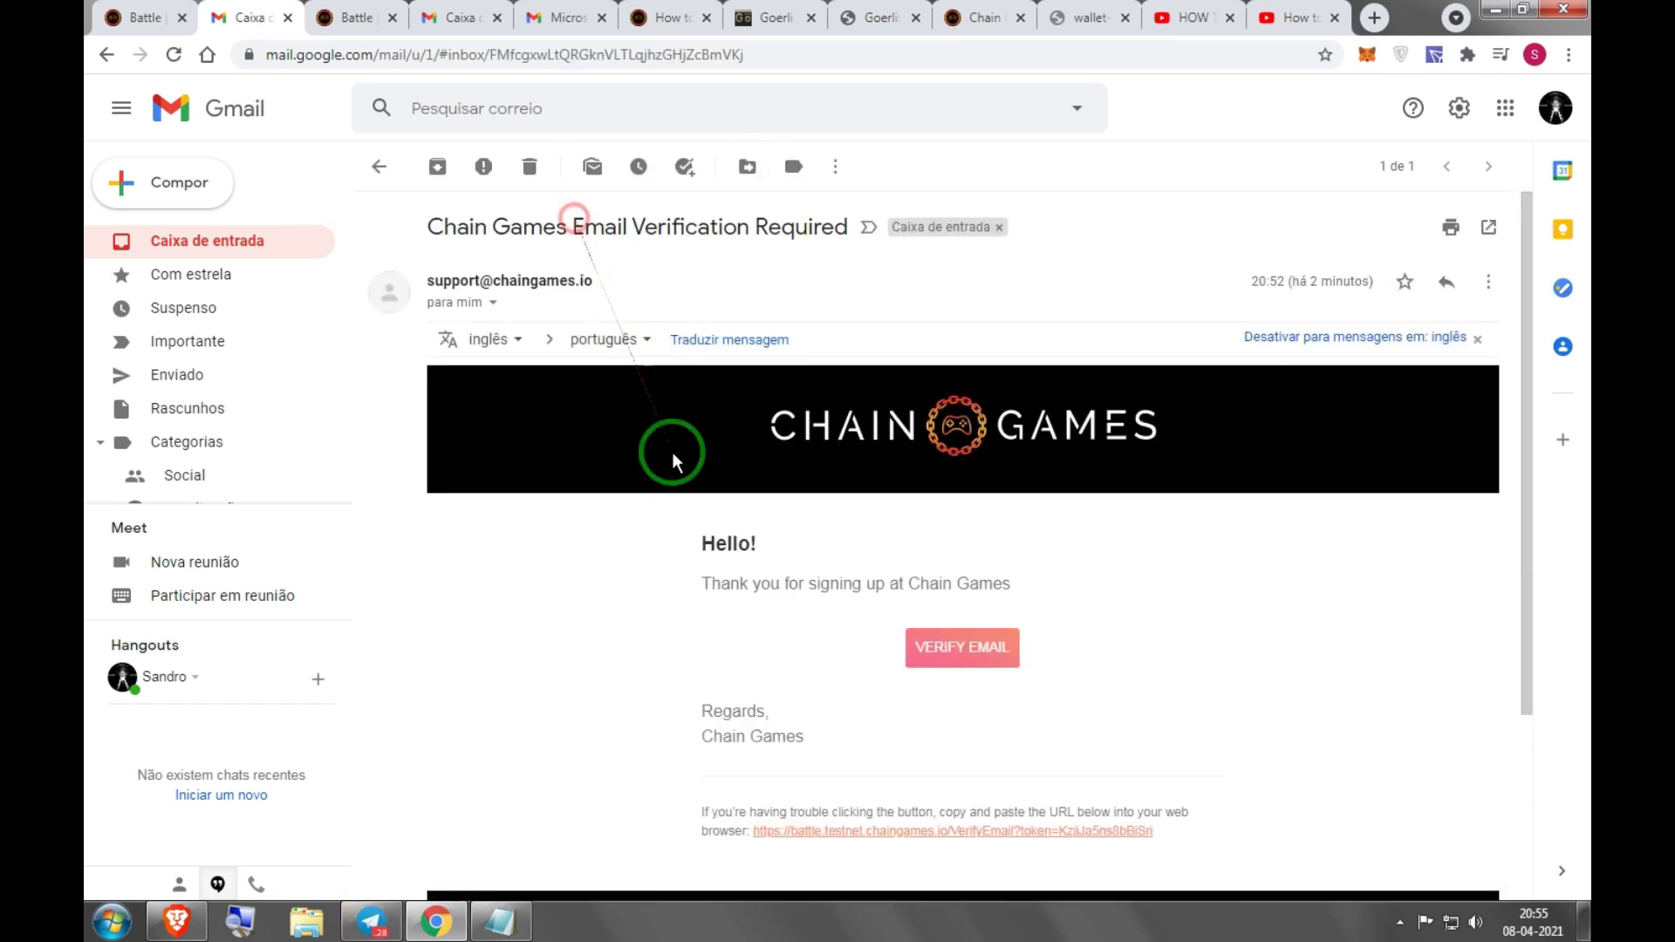
click(340, 18)
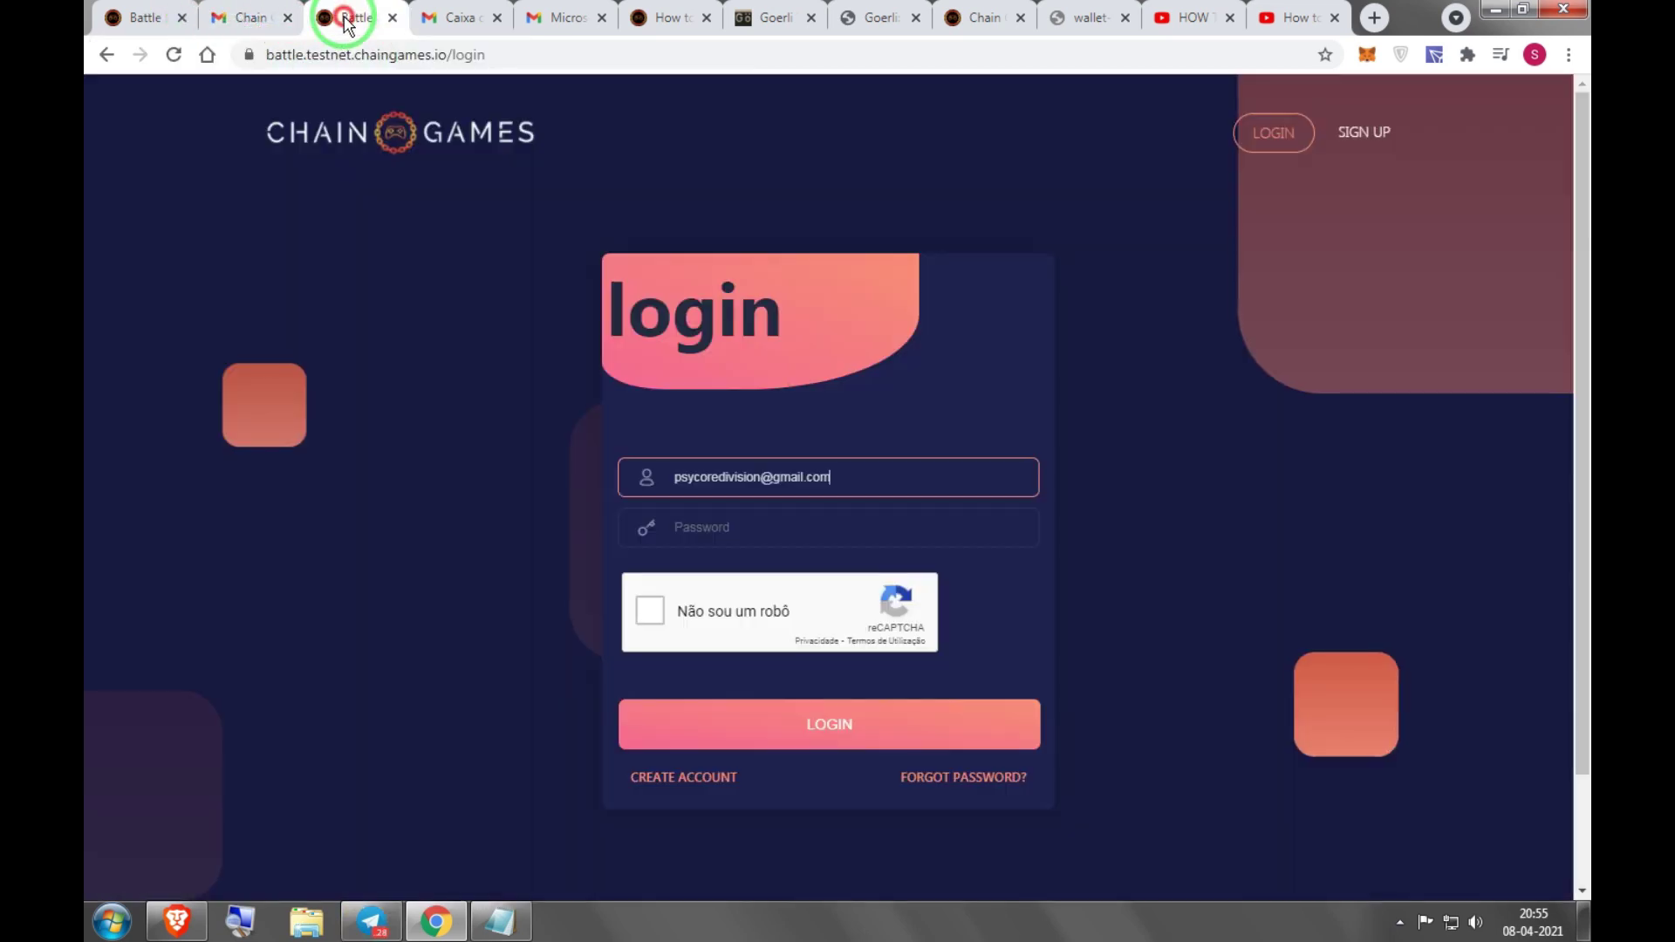
click(767, 521)
key(ctrl+v)
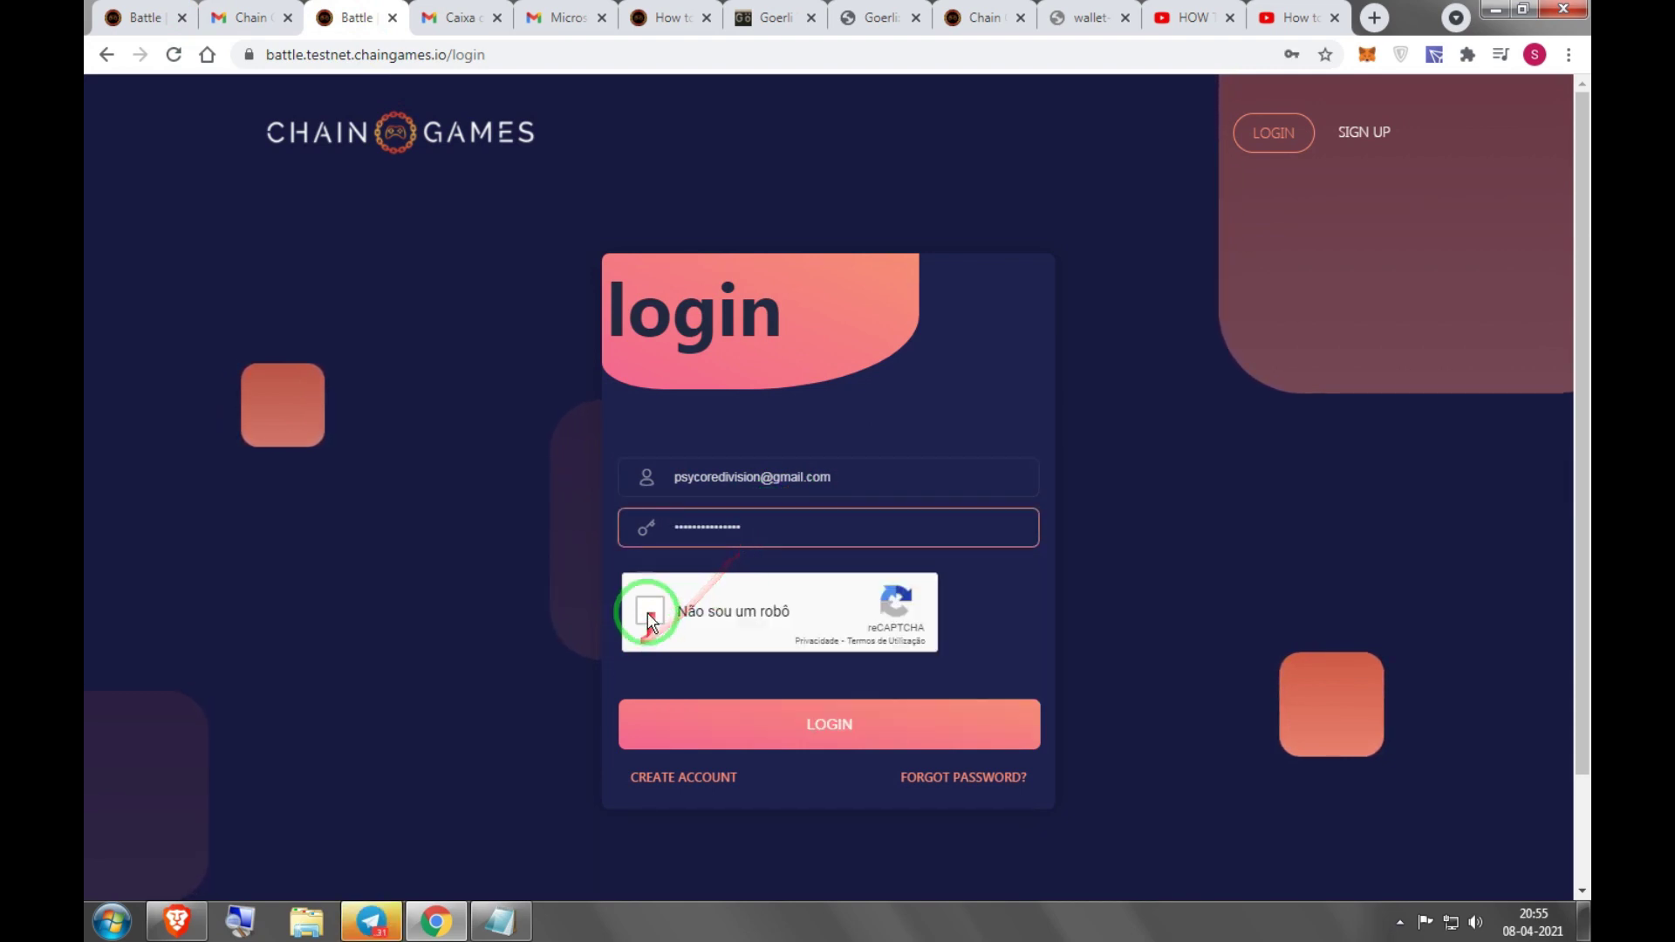
click(645, 611)
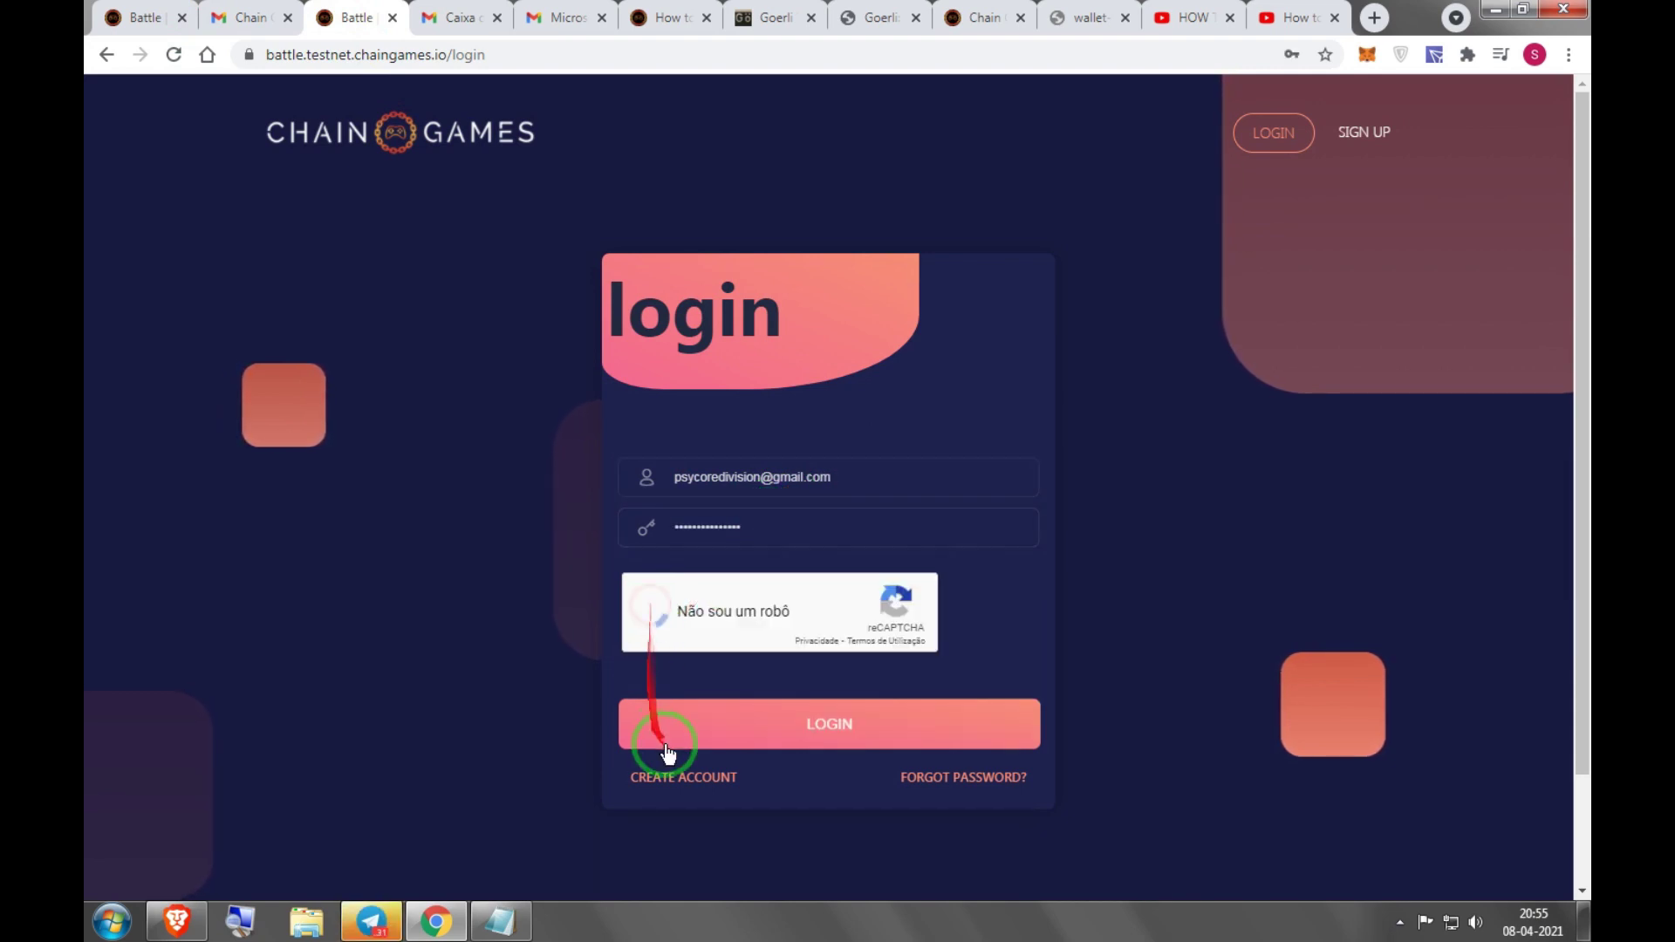
click(807, 727)
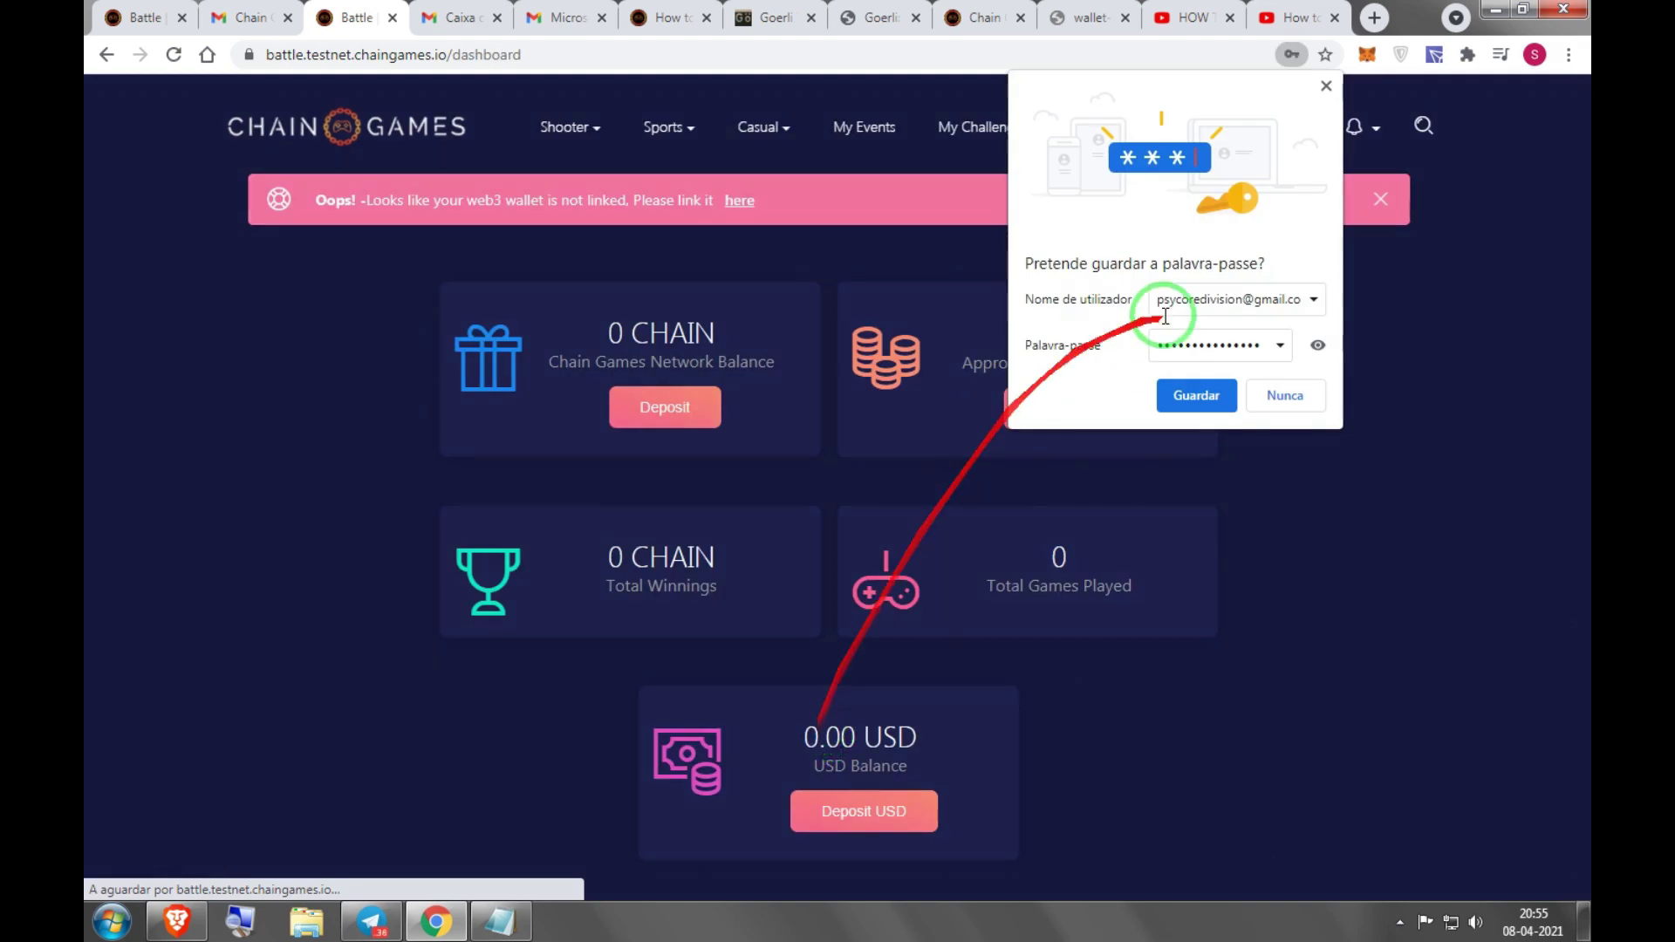
Step: Save the login password in Chrome and copy the MetaMask account address
click(1198, 396)
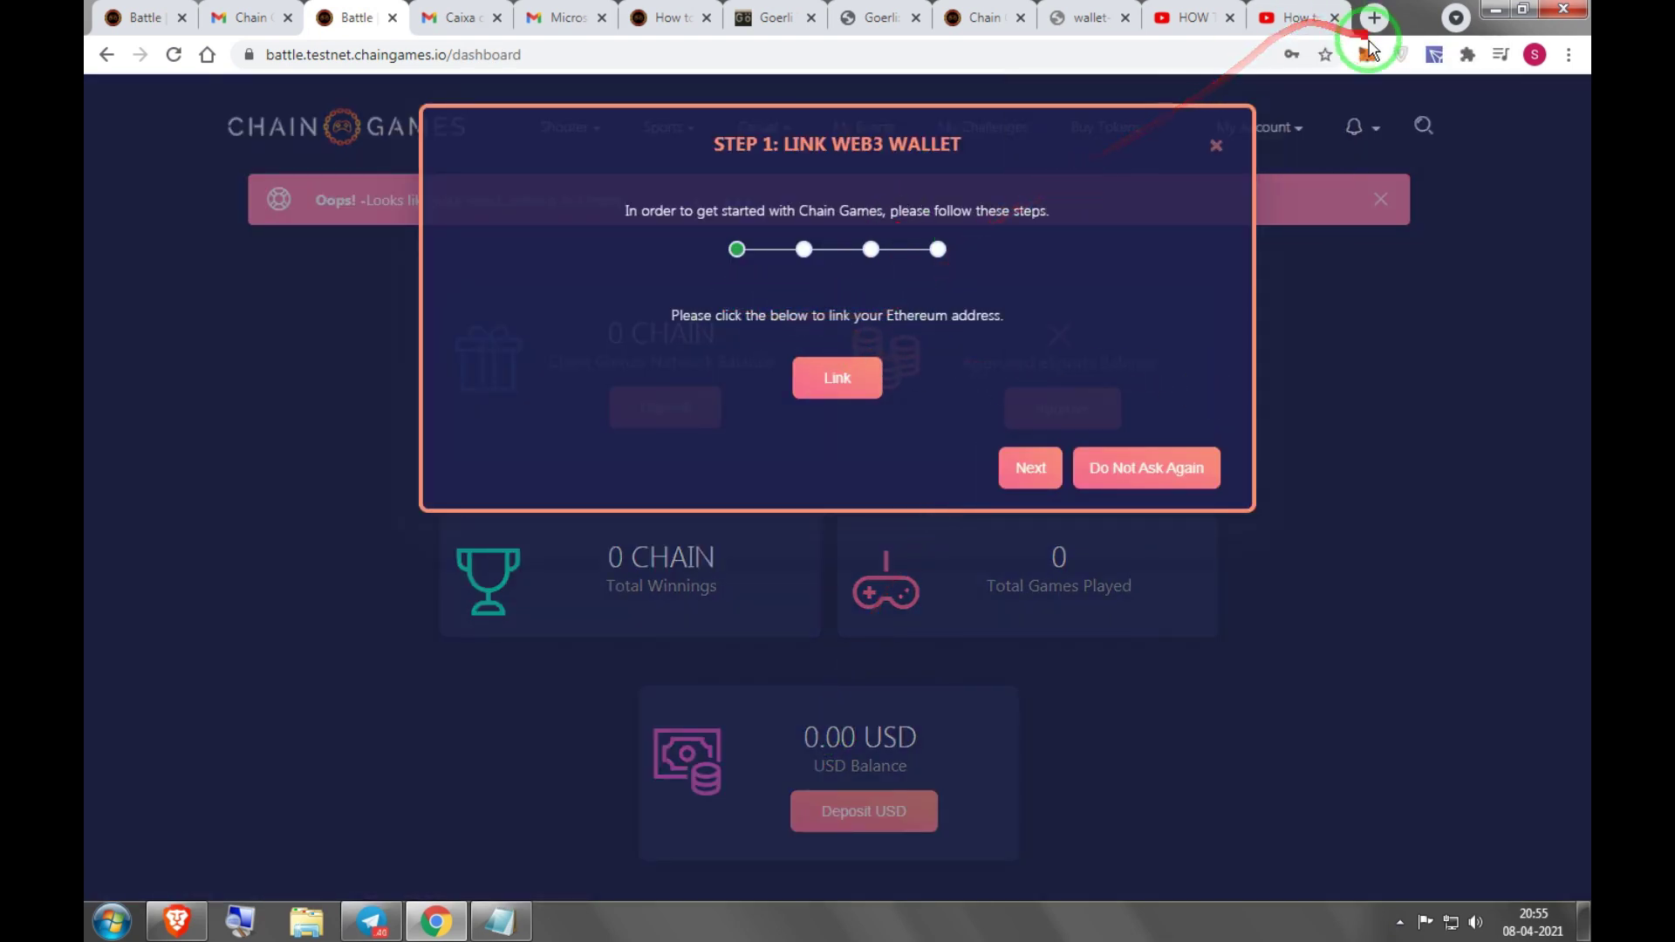
click(1367, 58)
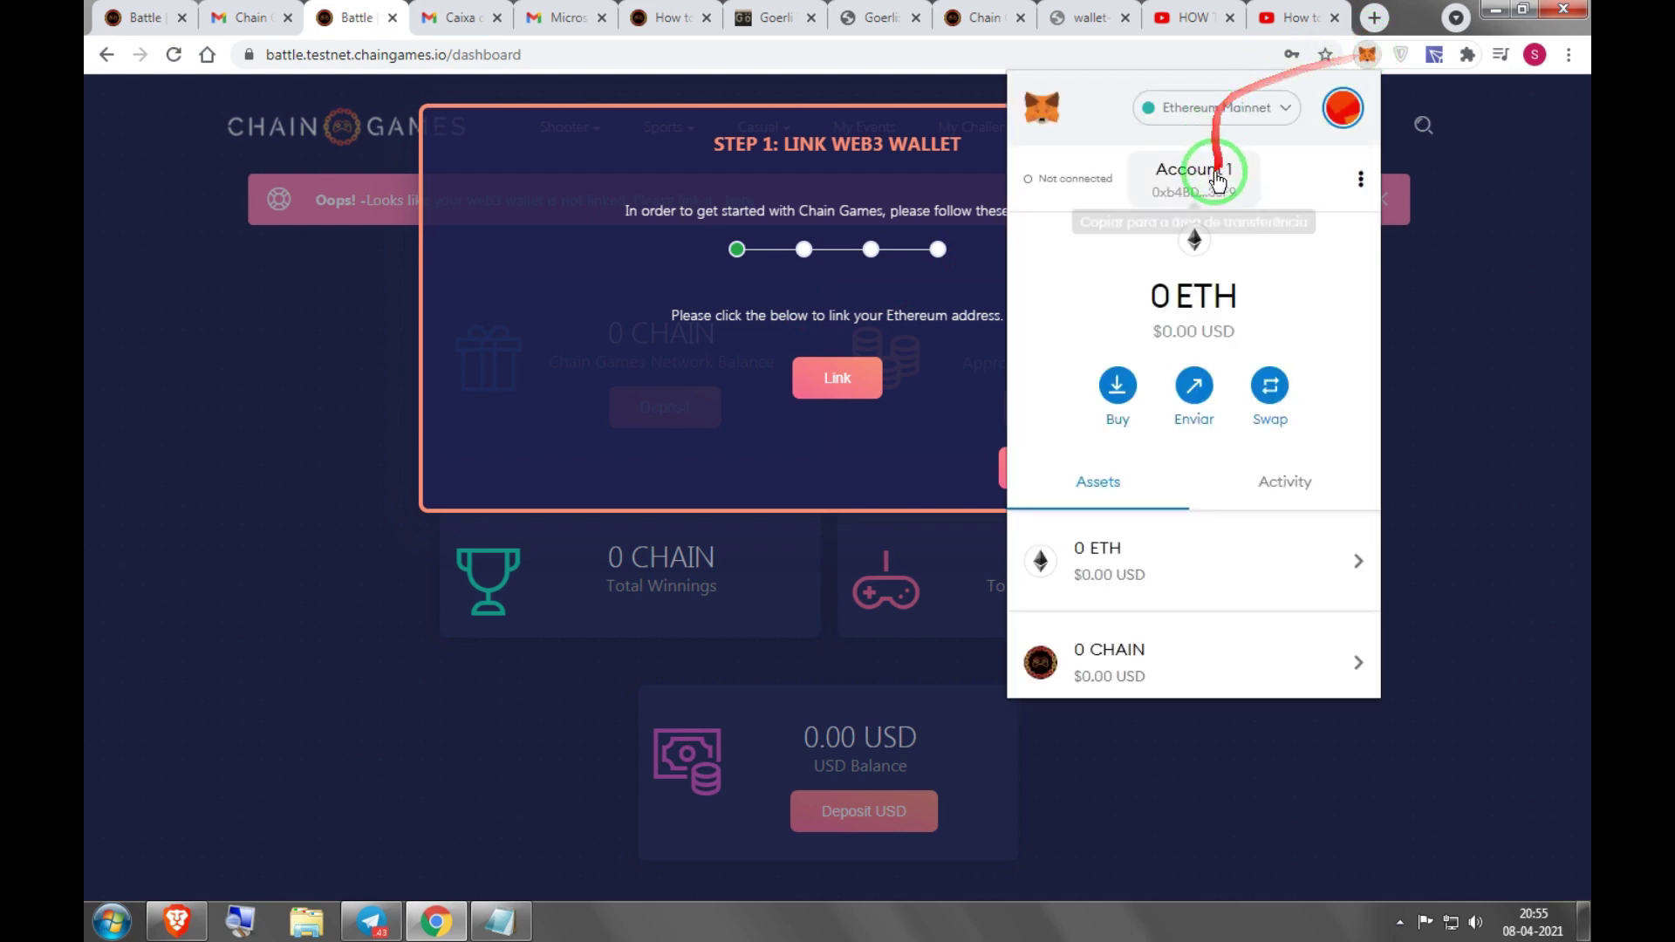
click(1179, 203)
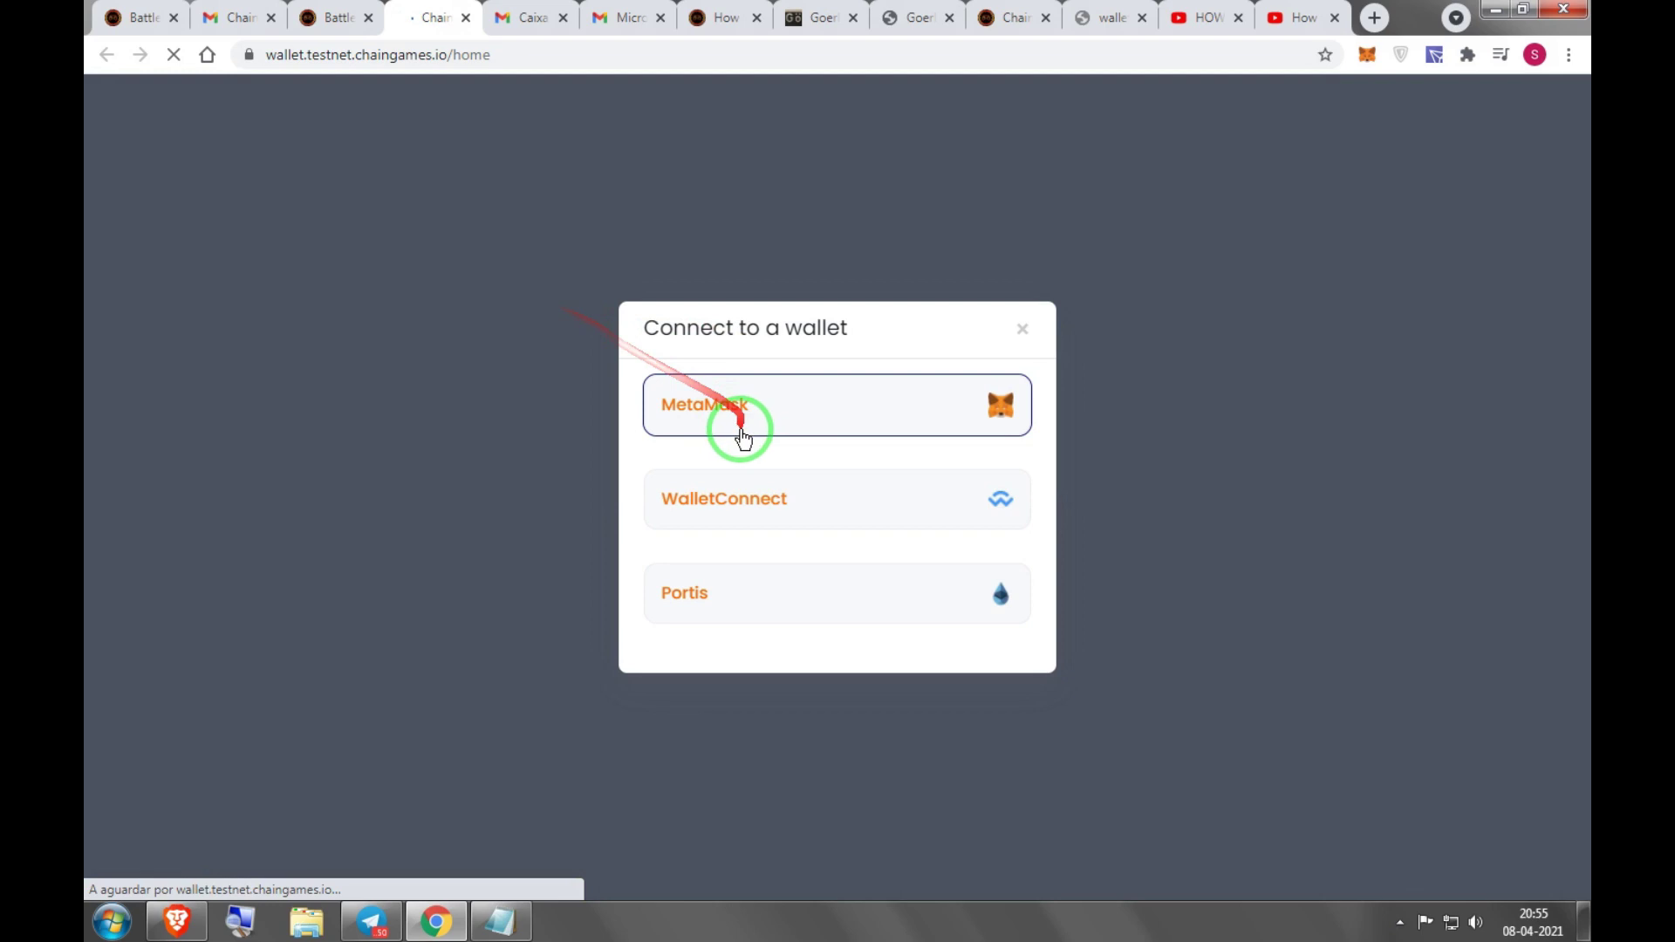
Step: Connect MetaMask, verify the Ethereum address and sign the verification message
click(737, 419)
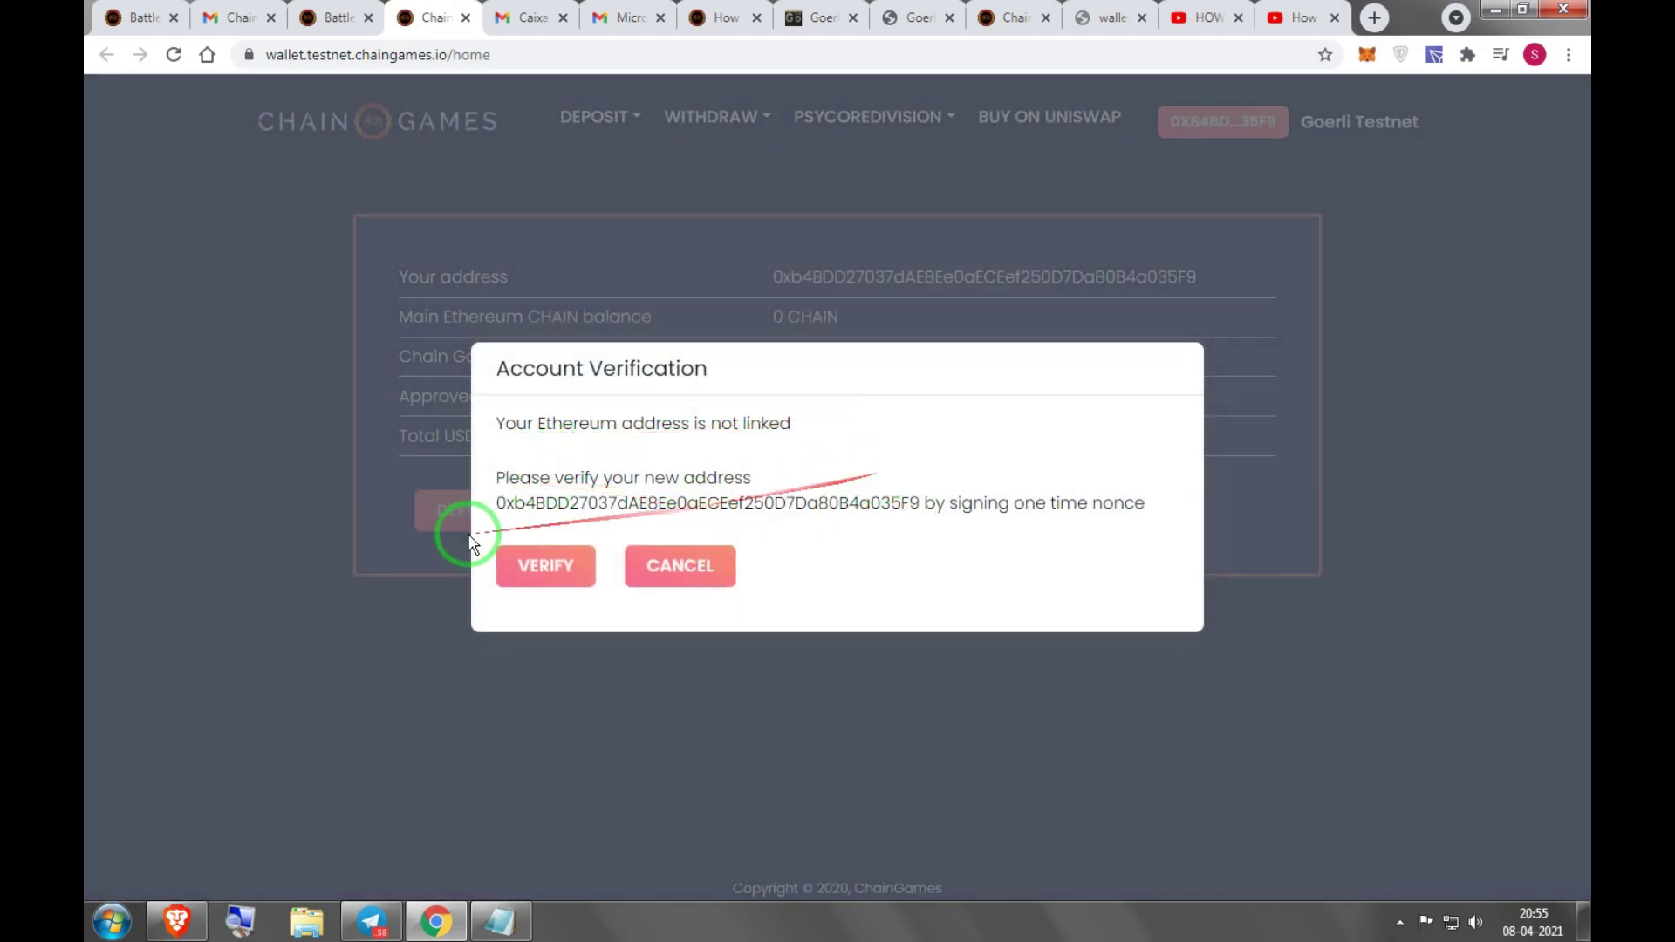
click(542, 563)
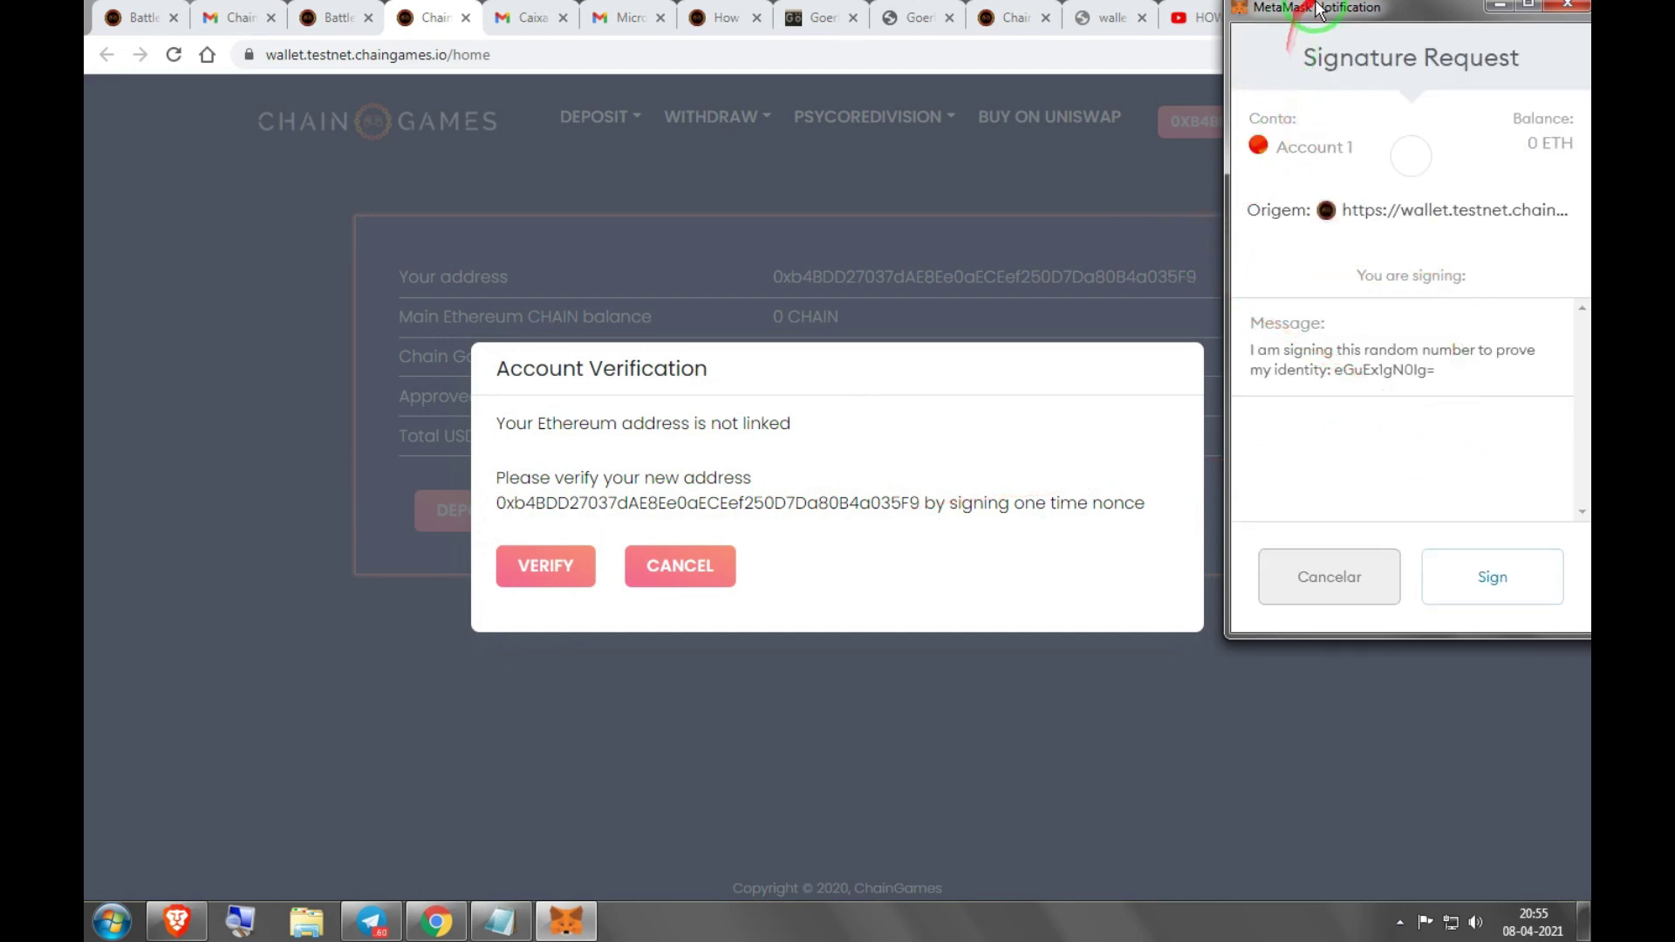
drag(1300, 7, 1293, 18)
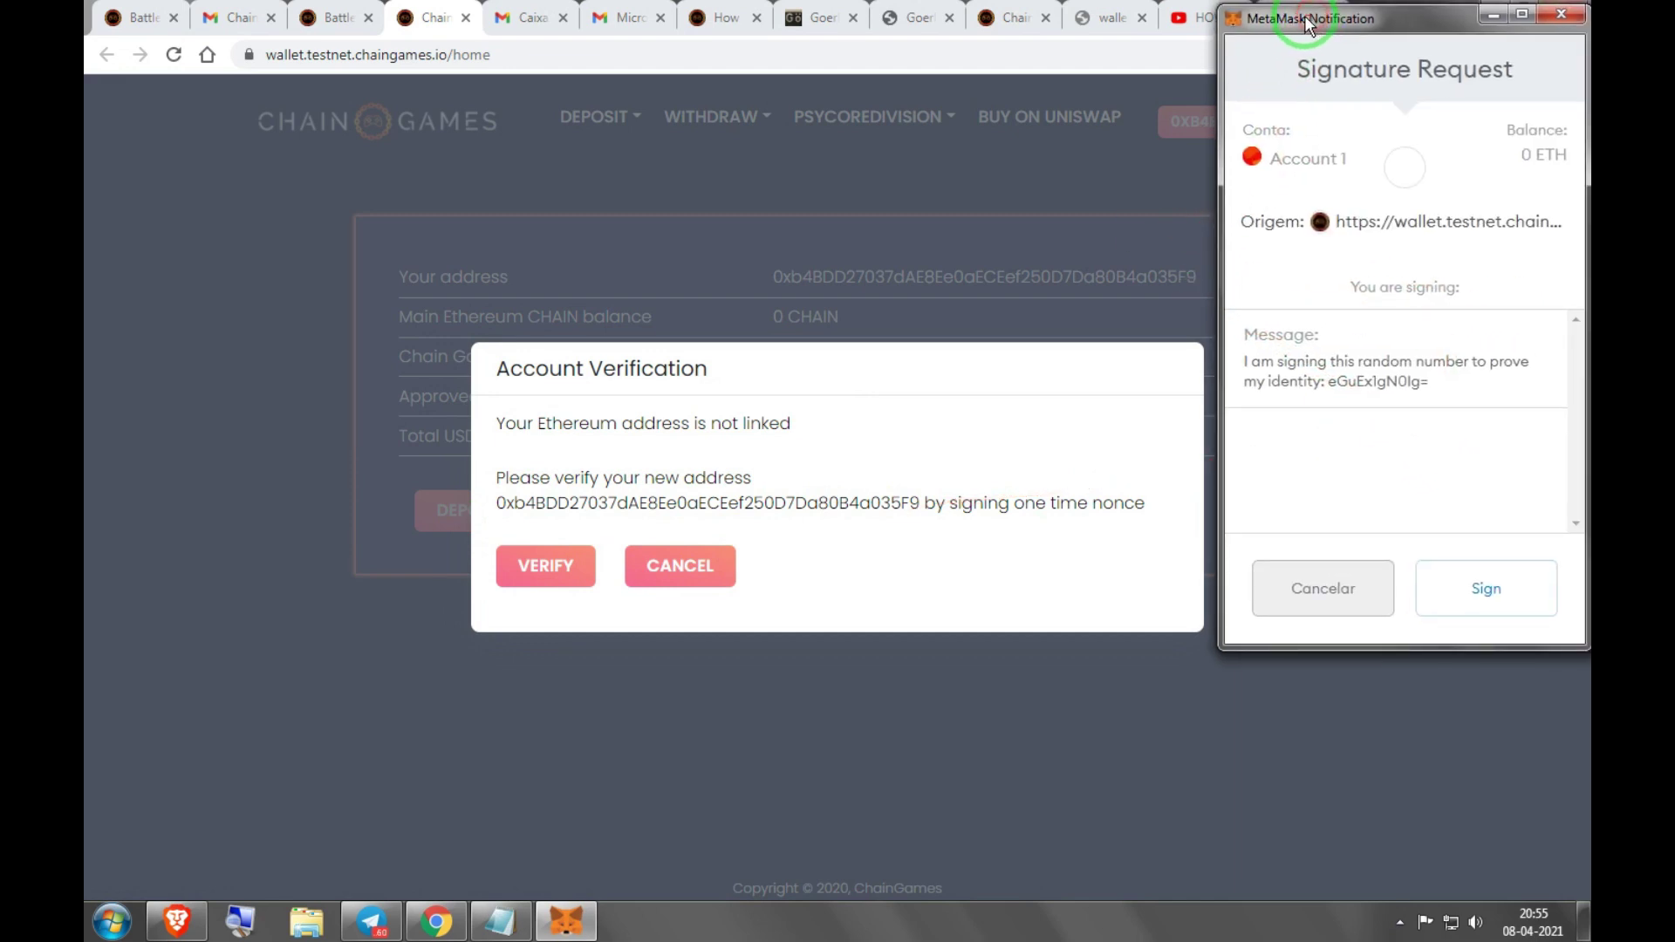
click(1480, 597)
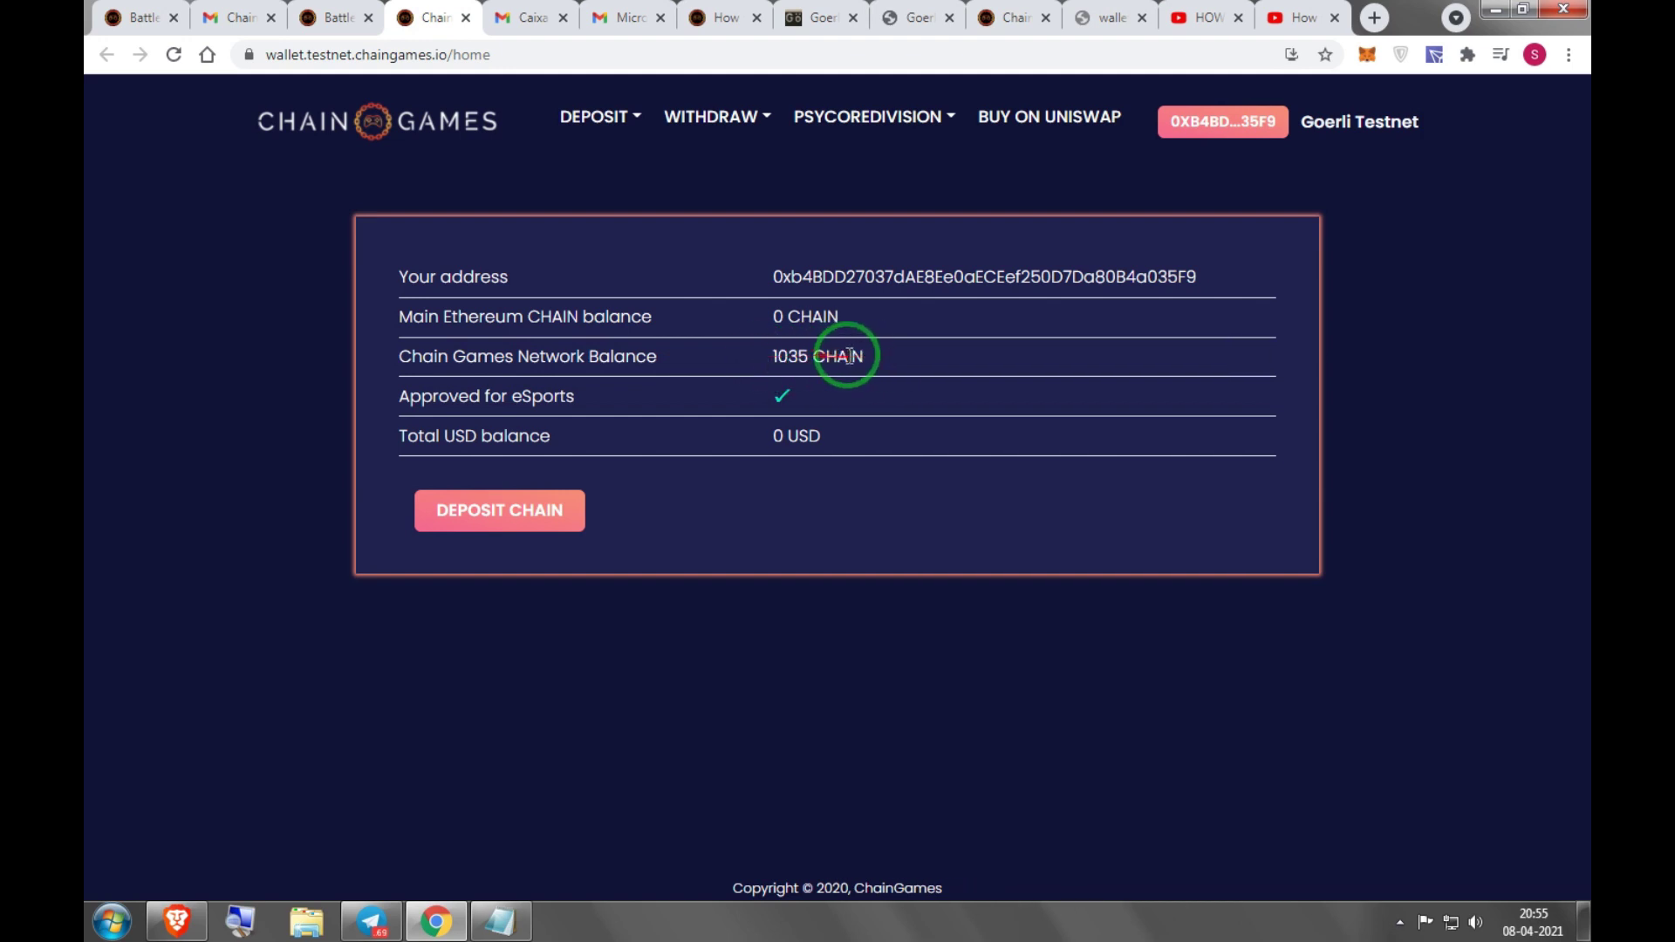
Step: Check the account options, then close the leftover Battle and Gmail pages
click(917, 117)
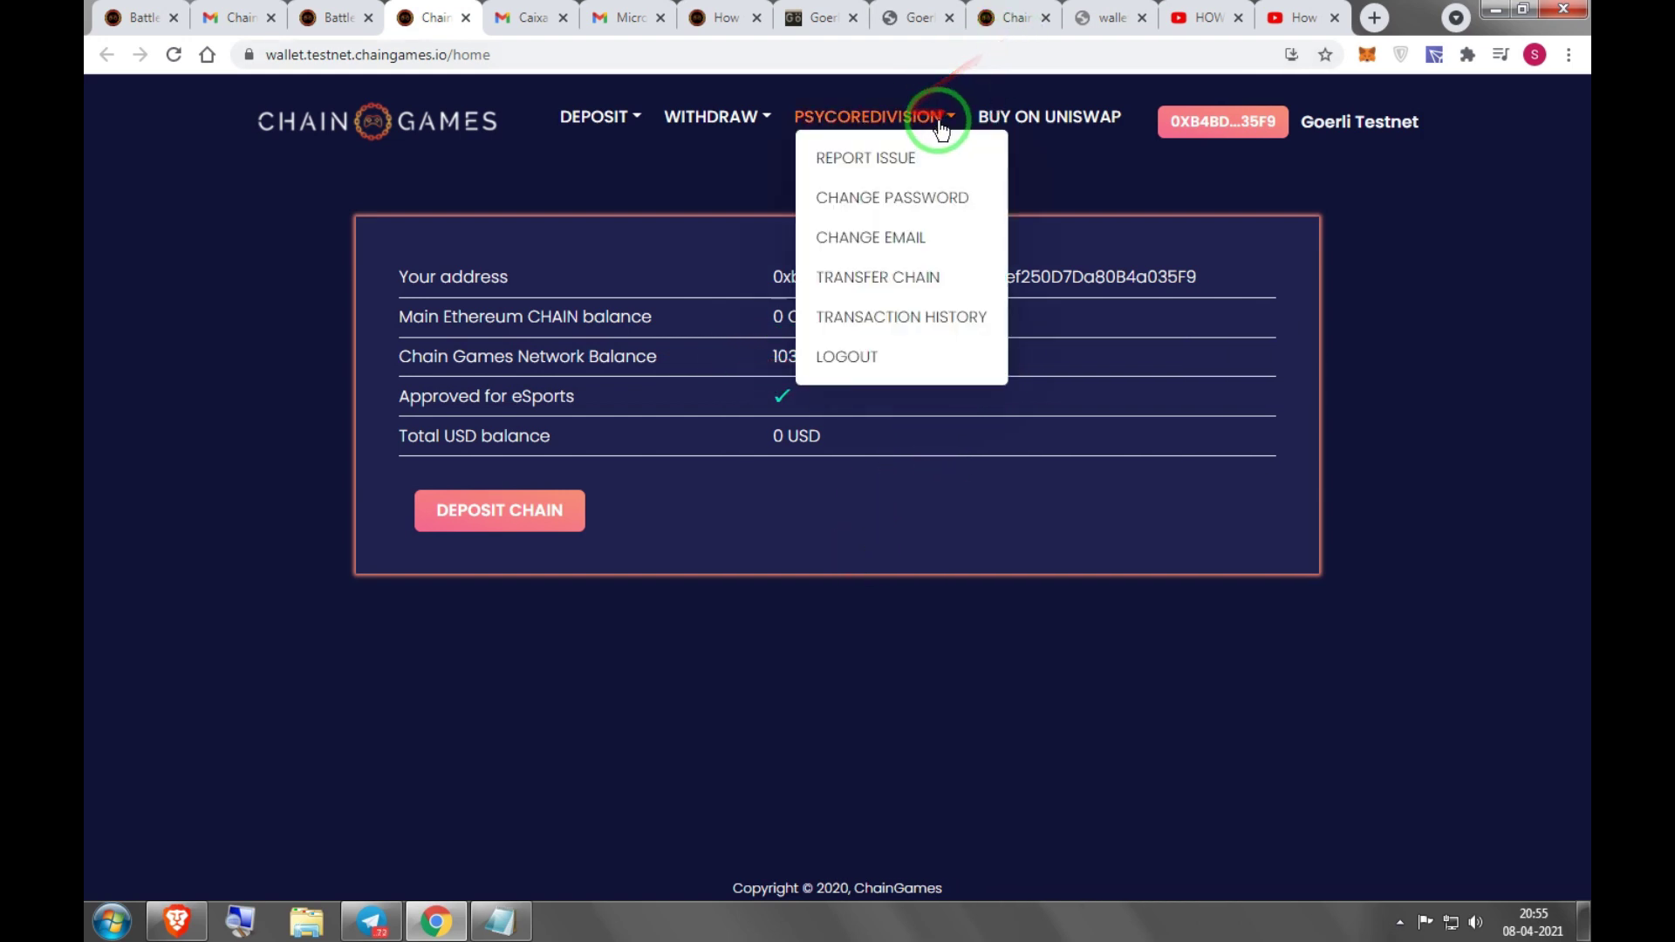
click(1123, 312)
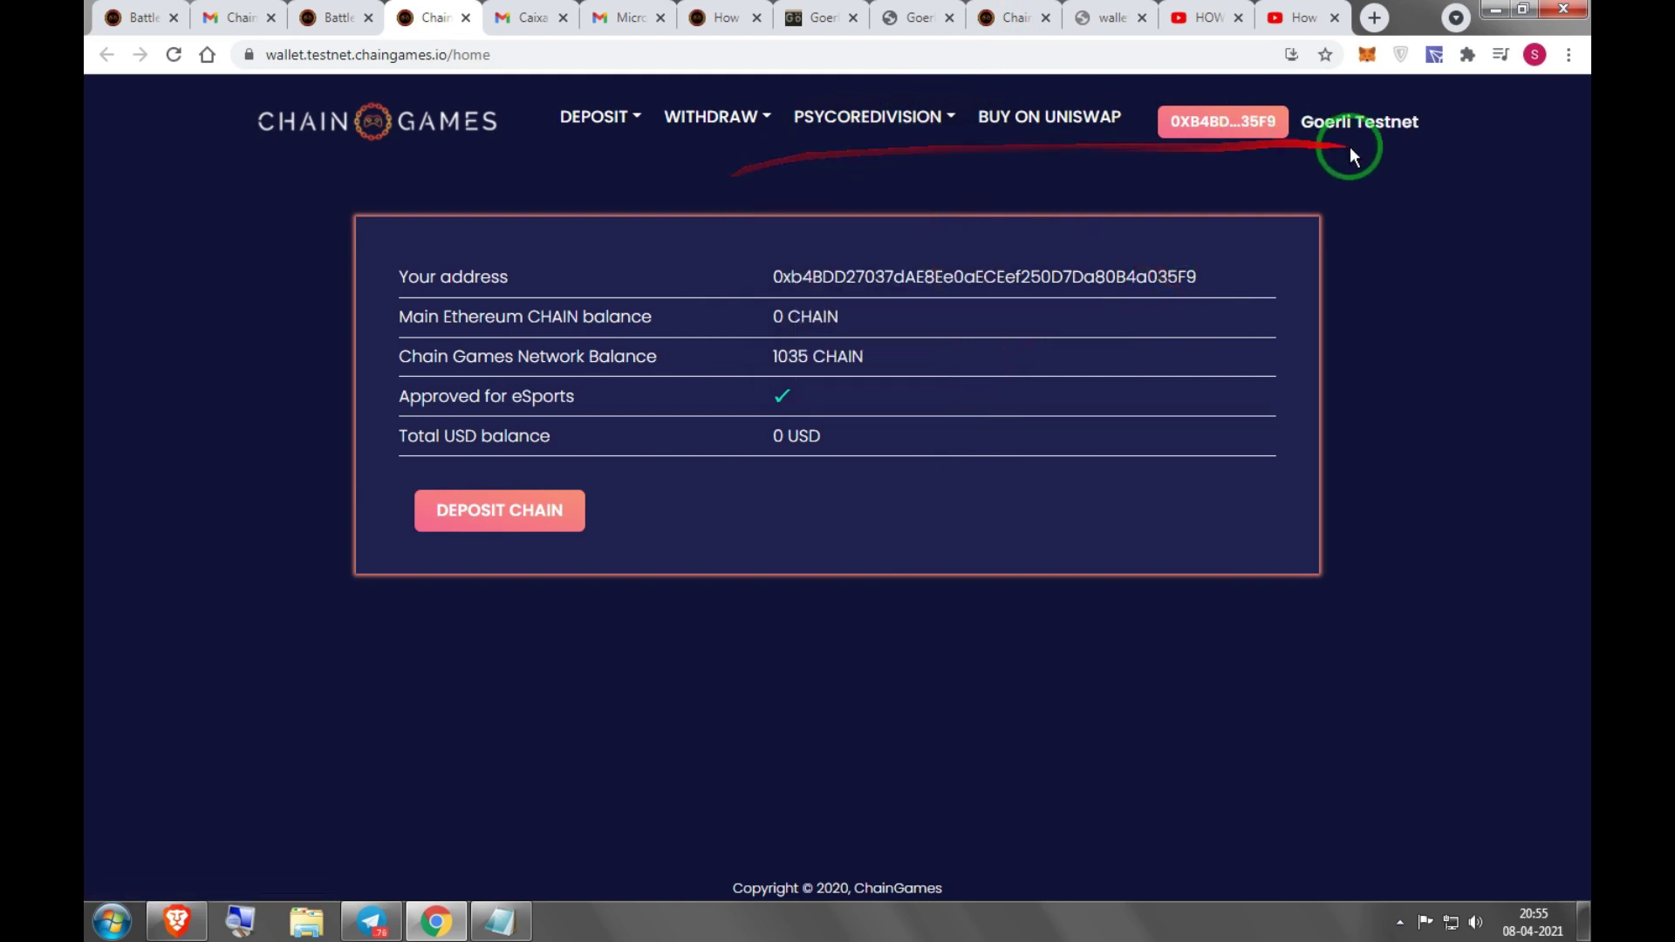
click(174, 17)
click(174, 17)
click(173, 18)
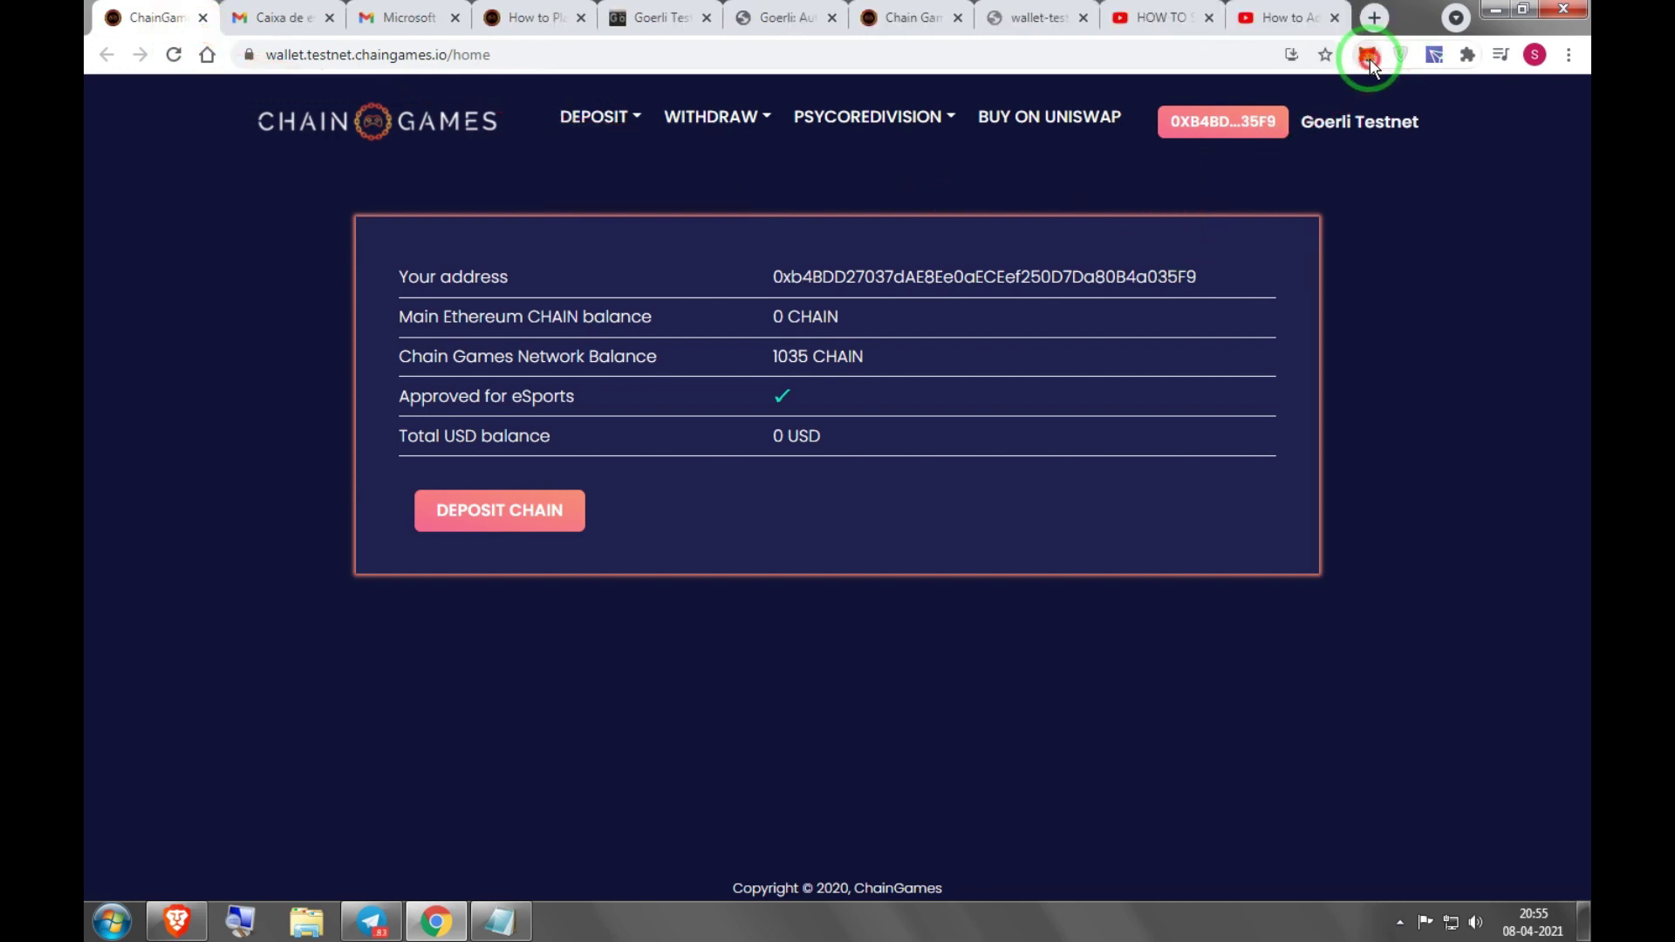
Step: Switch MetaMask to the Goerli Test Network, showing a 6.9998 ETH balance
click(1246, 104)
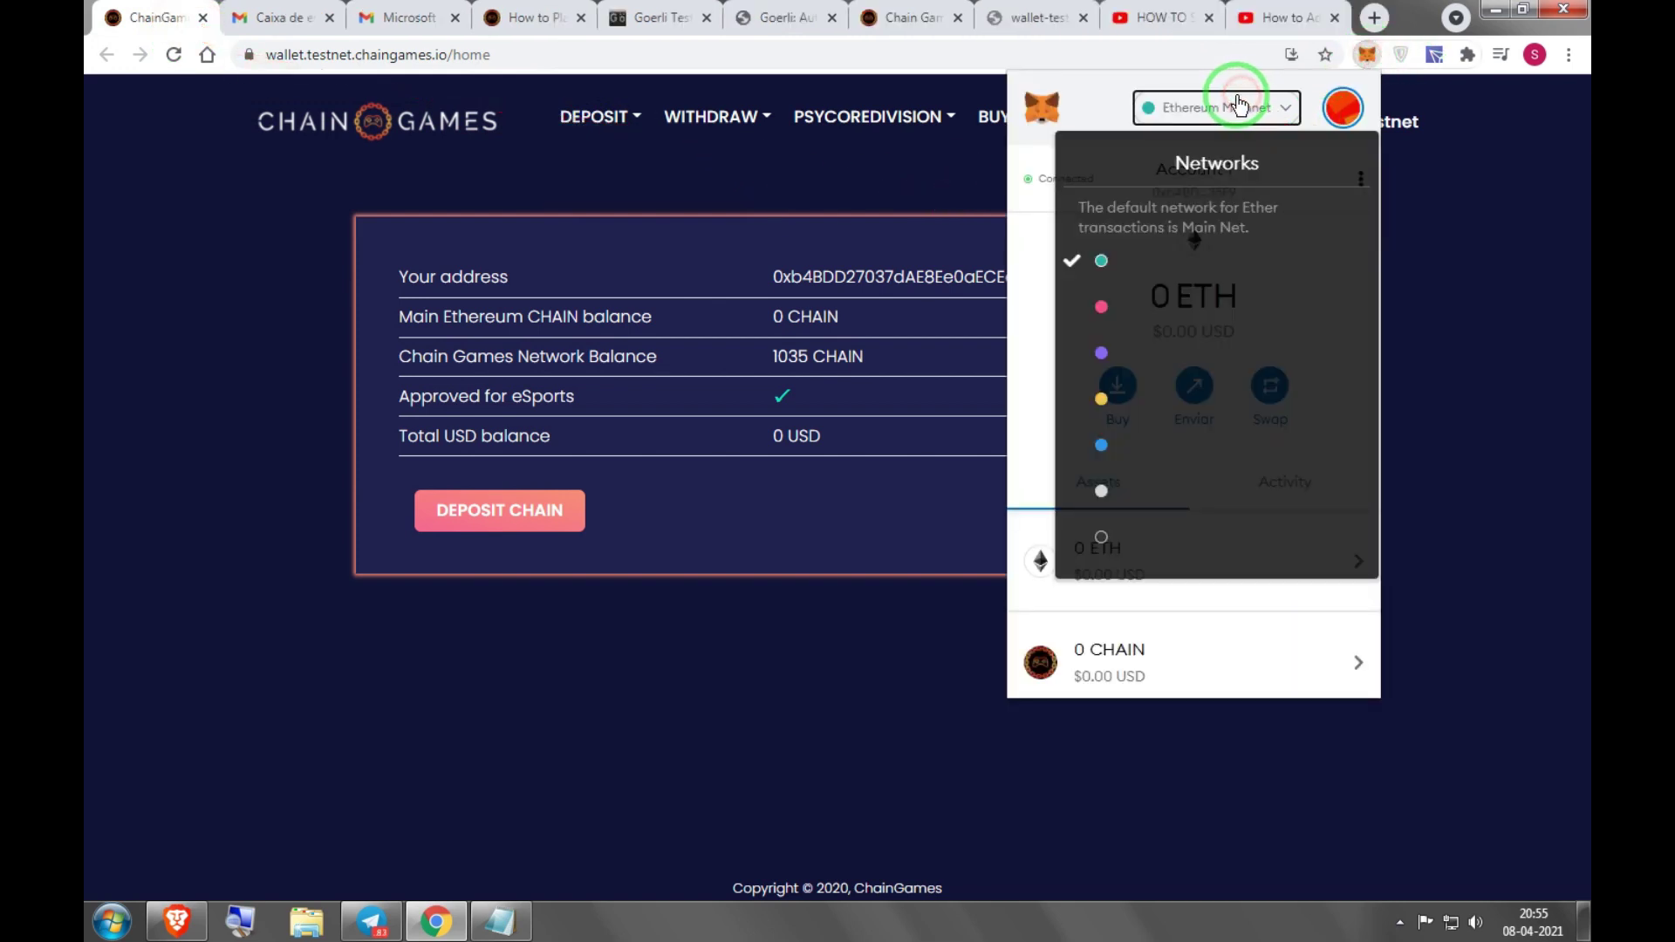
click(1166, 455)
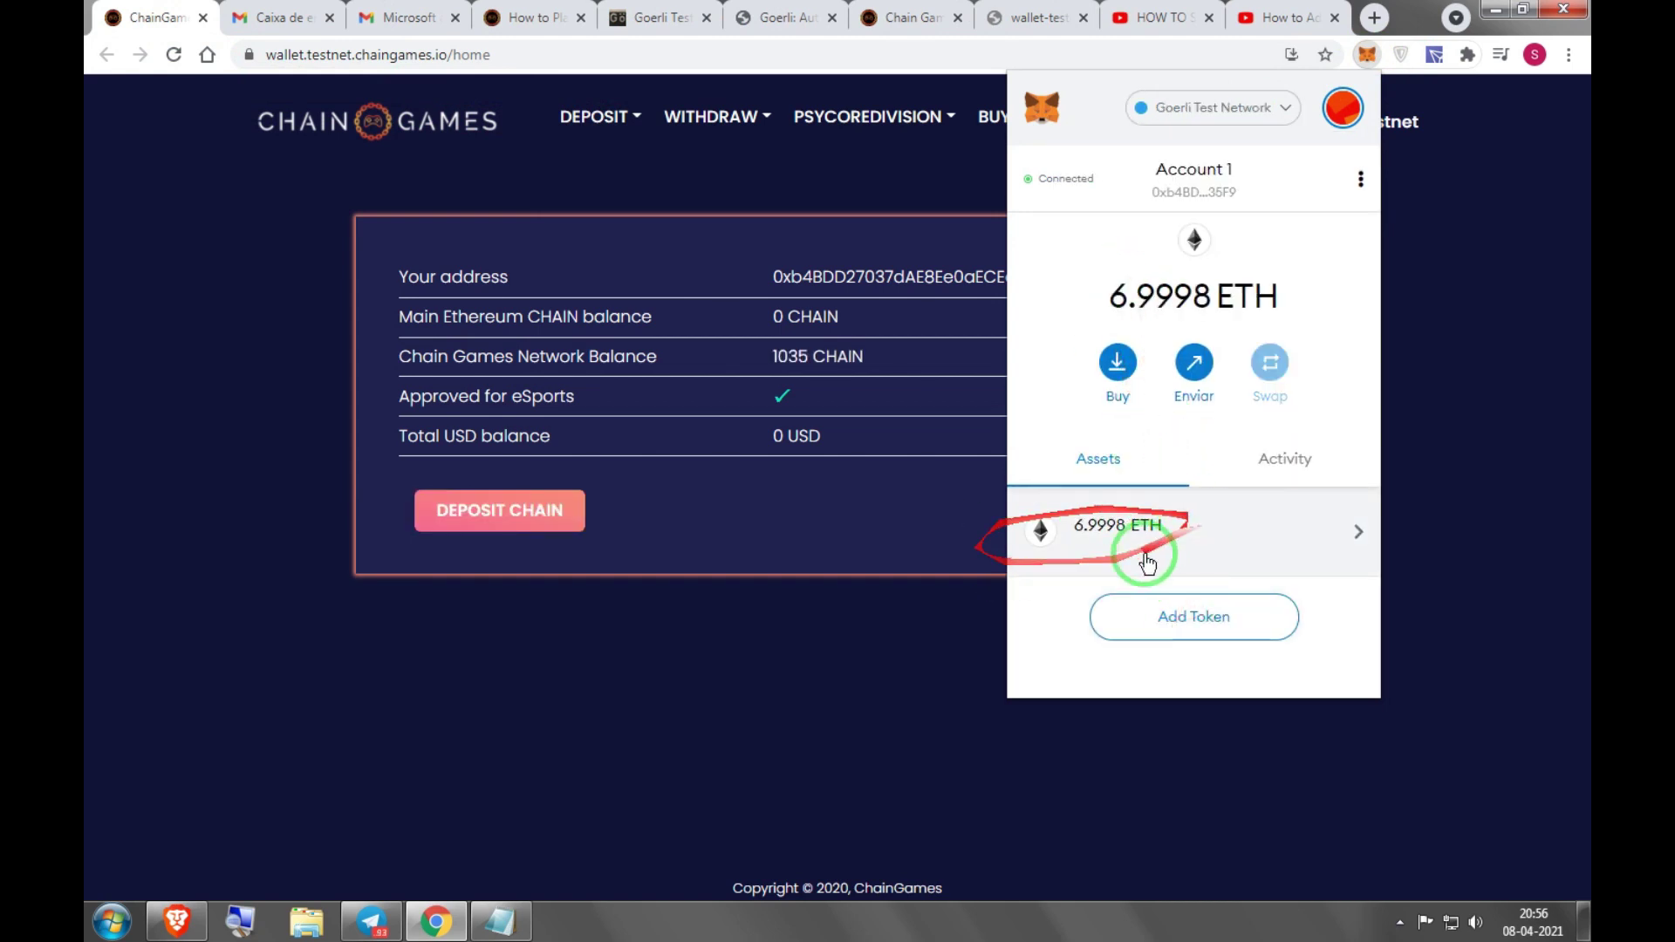
click(678, 170)
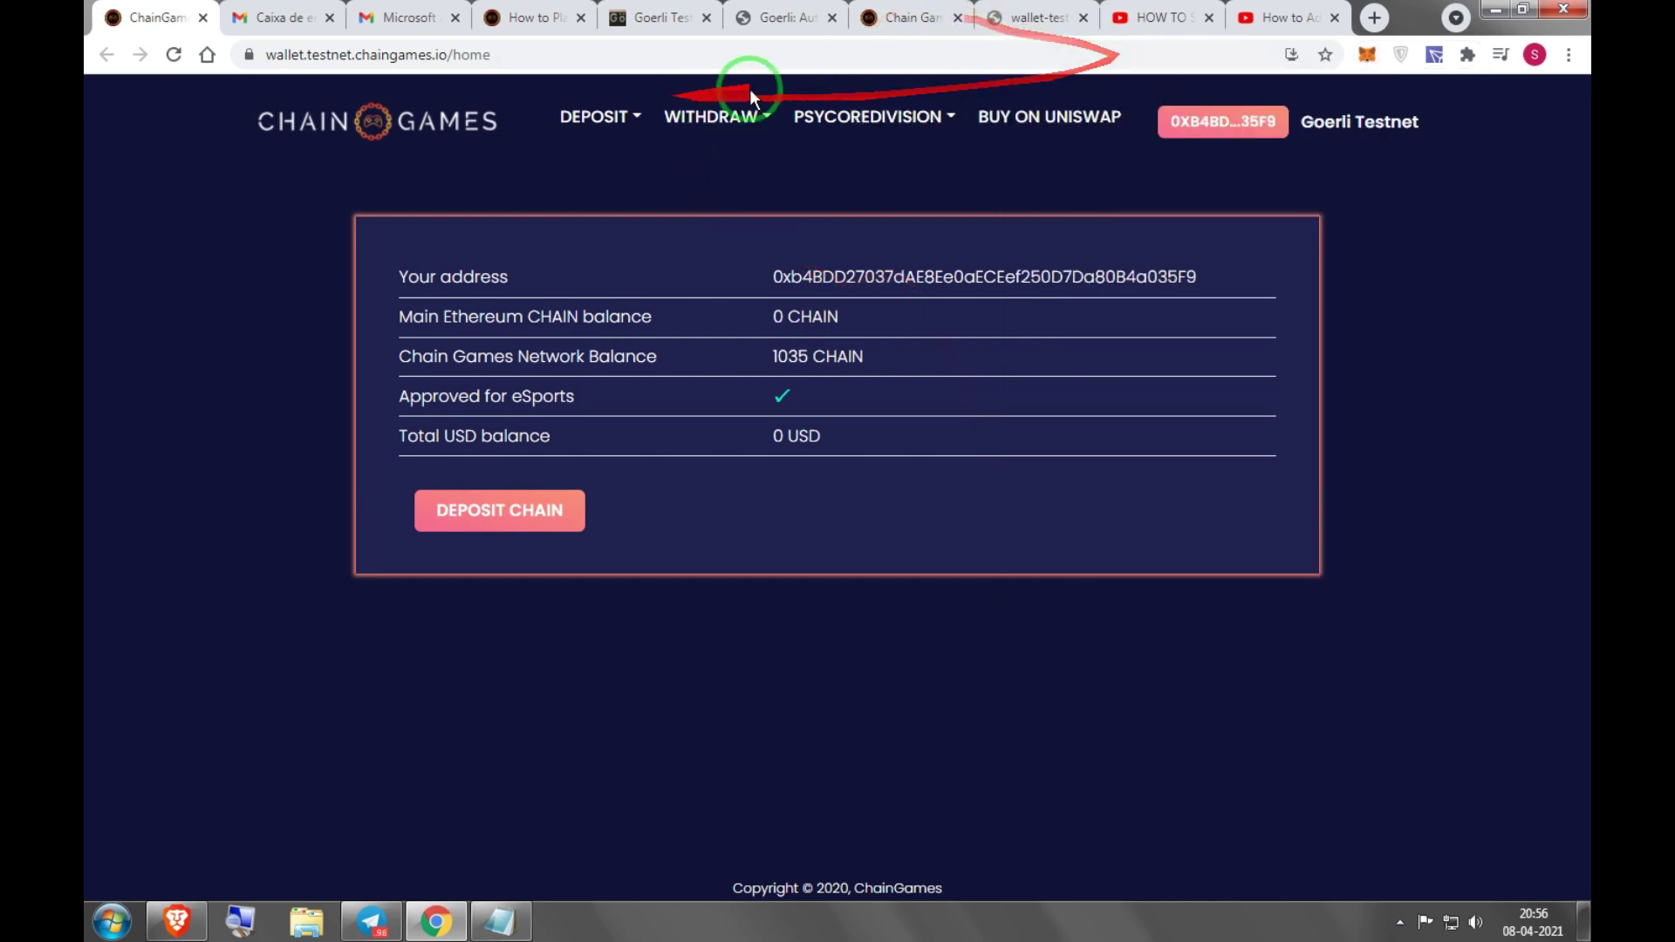
Step: Paste the testnet address into the Chain Games Faucet and request 1000 test CHAIN
click(894, 24)
click(535, 328)
key(ctrl+v)
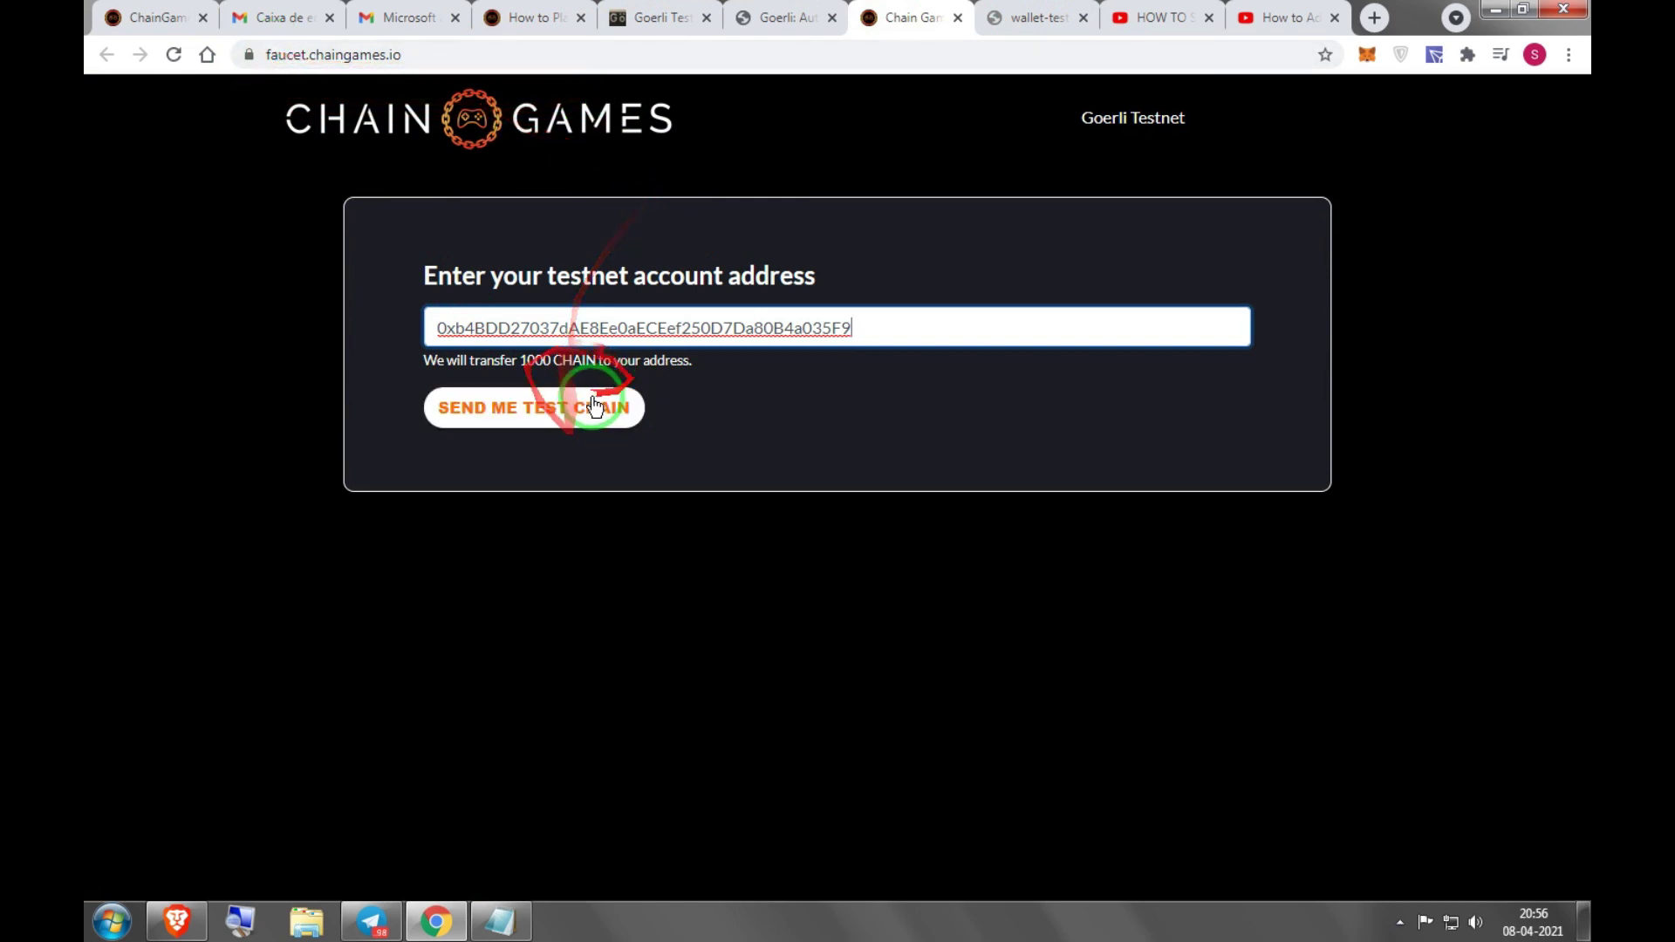
click(543, 420)
Step: Close the Chain Games Faucet and move to the Goerli Authenticated Faucet
scroll(523, 430, down, 2)
mouse_move(542, 601)
mouse_down()
mouse_move(801, 673)
mouse_move(1050, 577)
mouse_move(1085, 50)
mouse_up()
drag(962, 27, 991, 590)
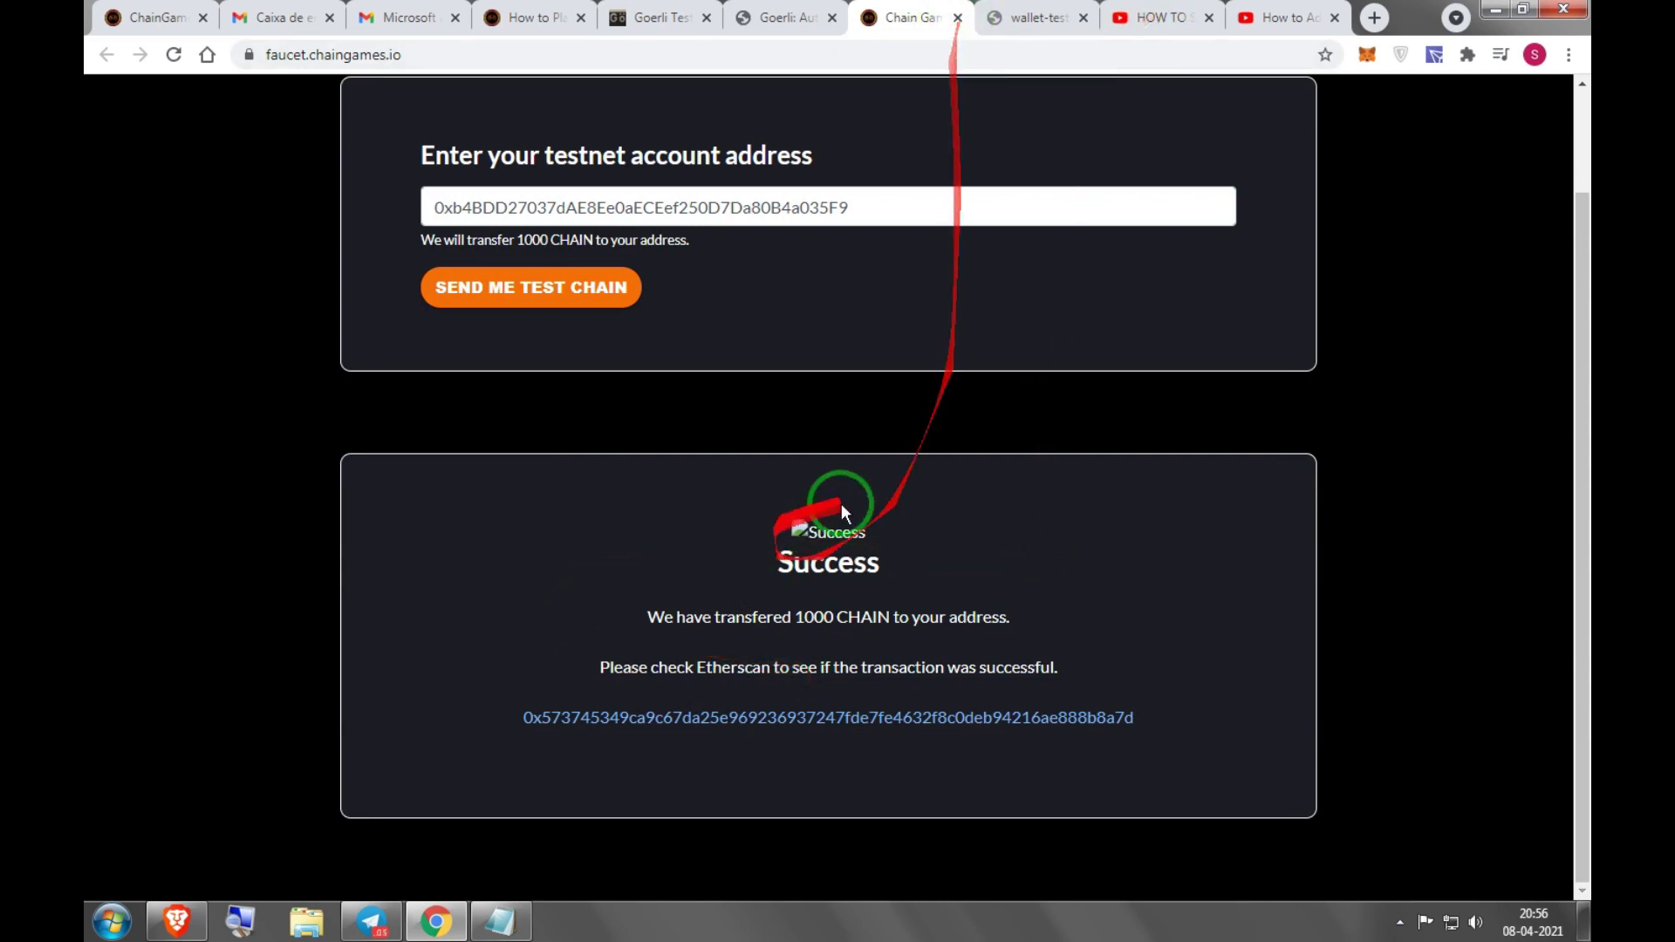
mouse_move(1019, 11)
mouse_down()
mouse_move(771, 35)
mouse_move(696, 262)
mouse_move(628, 296)
mouse_up()
click(960, 18)
click(764, 26)
Step: Paste the testnet address into the Goerli faucet and close the broken wallet-testnet page
click(627, 302)
key(ctrl+v)
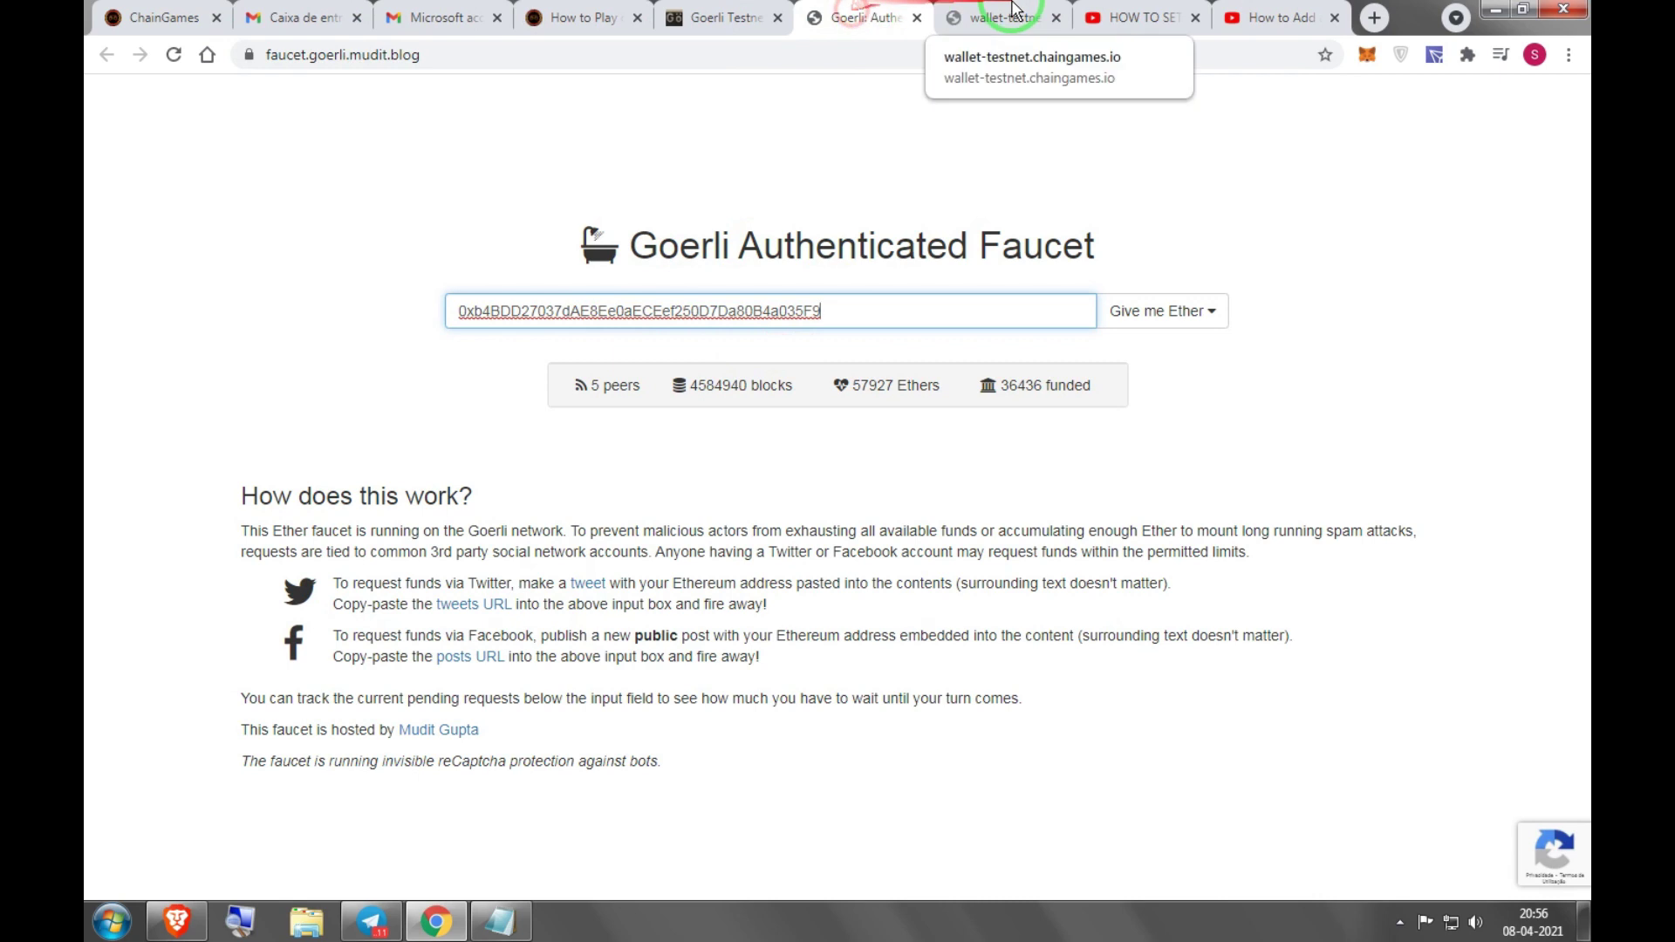
click(993, 19)
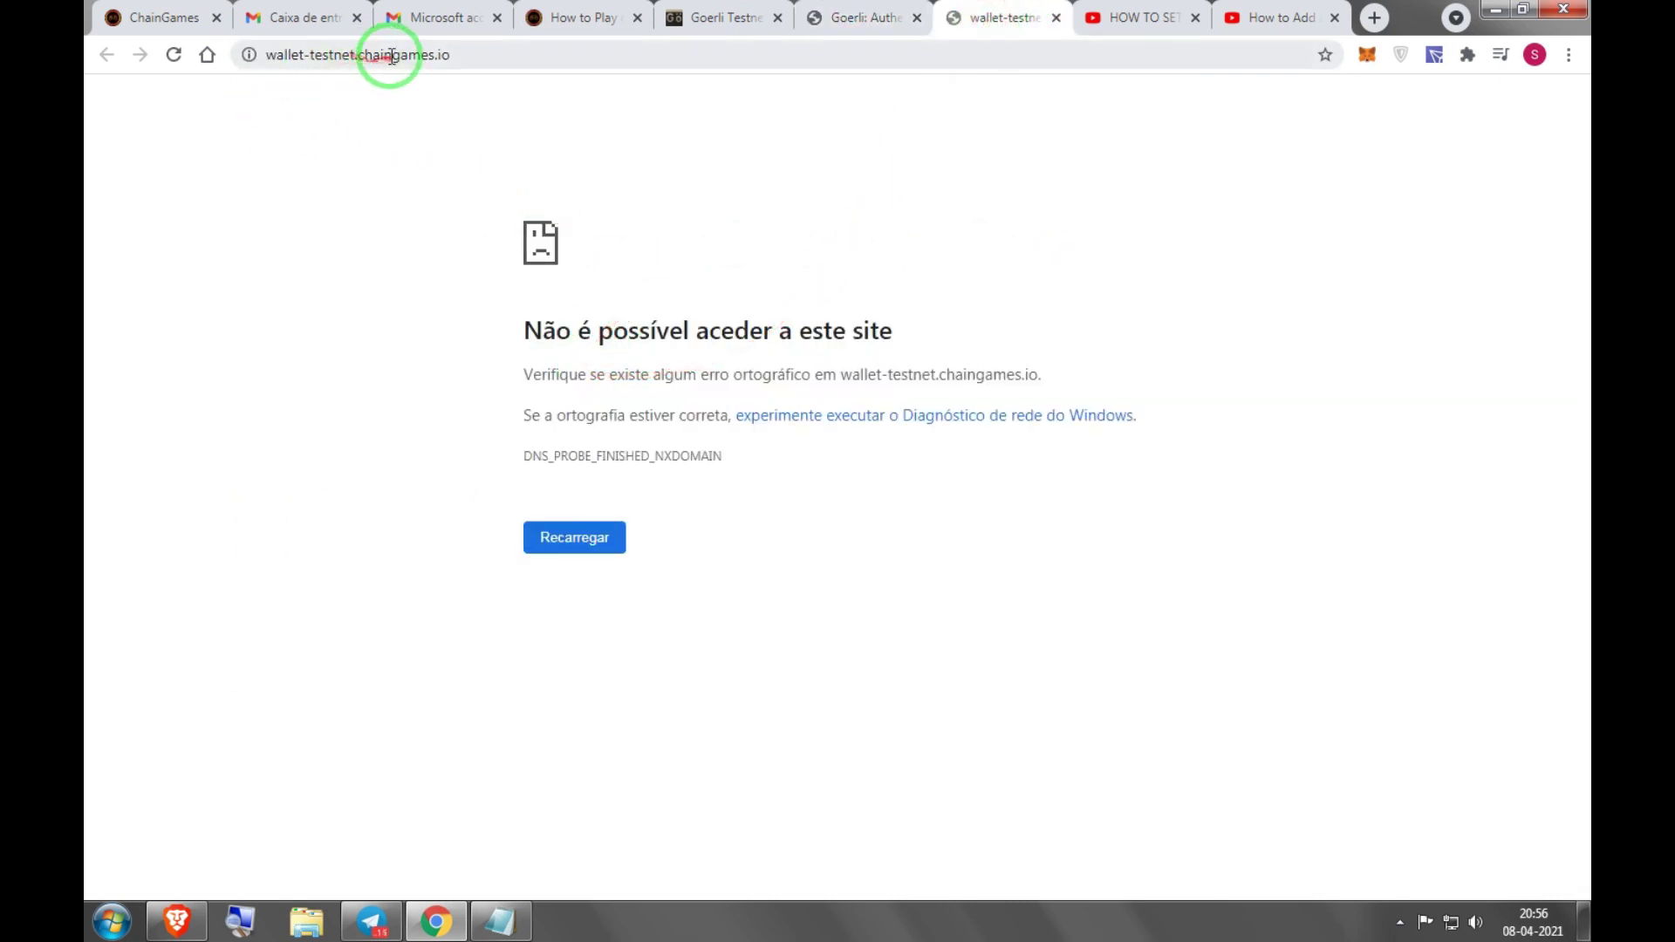
click(1055, 17)
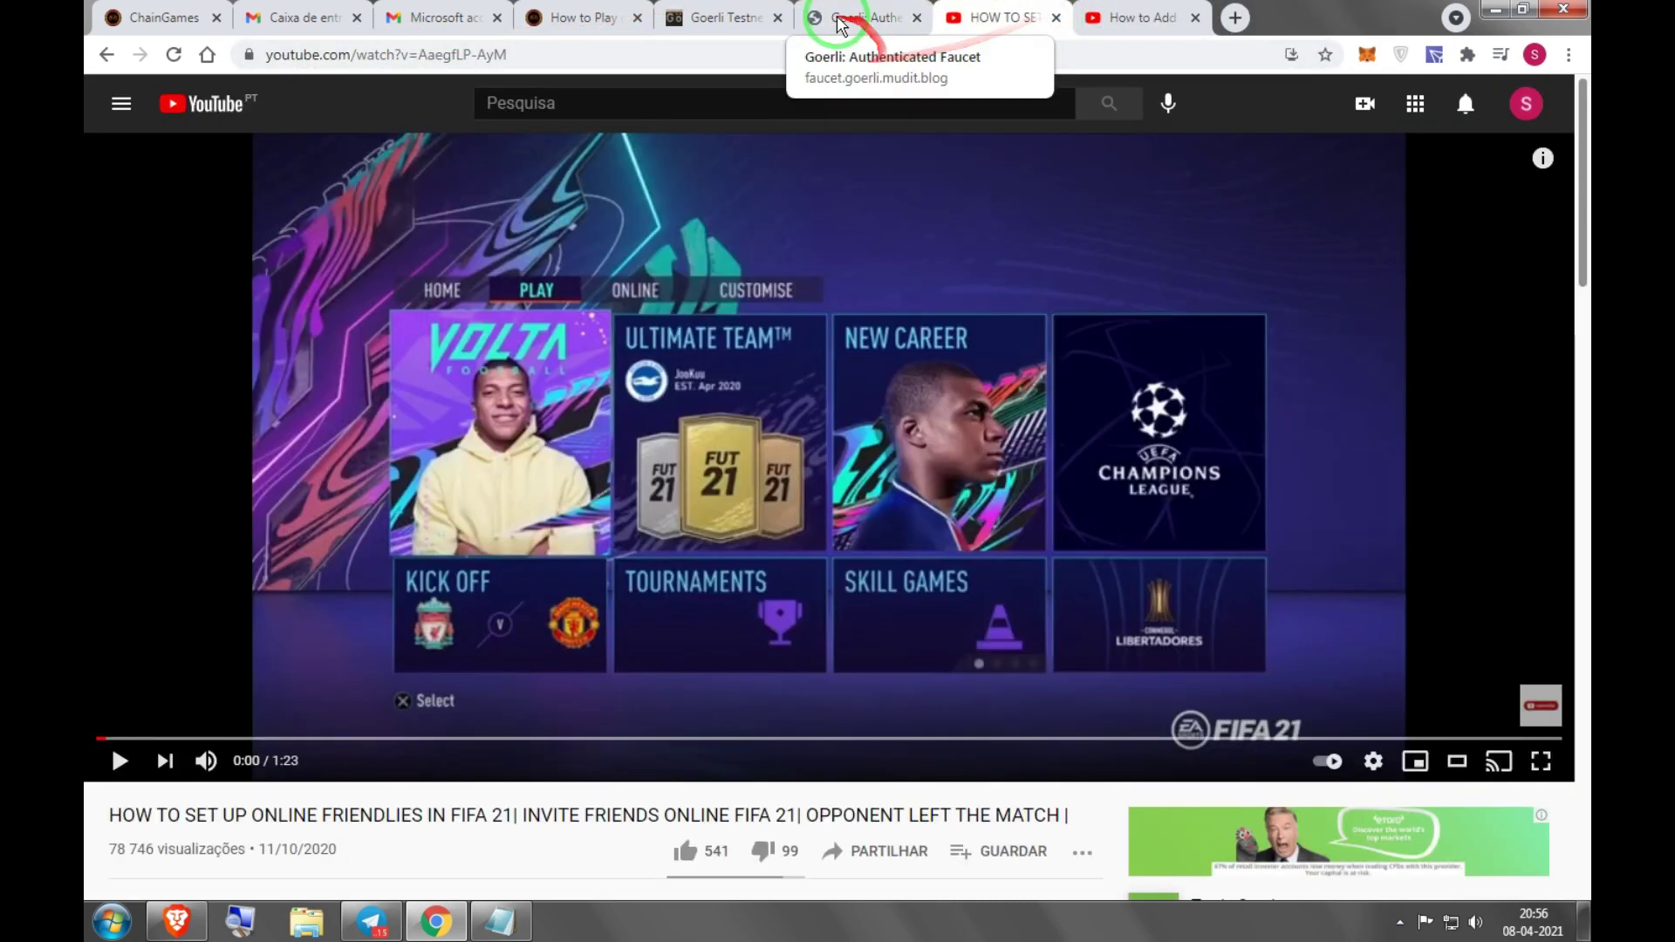
click(850, 18)
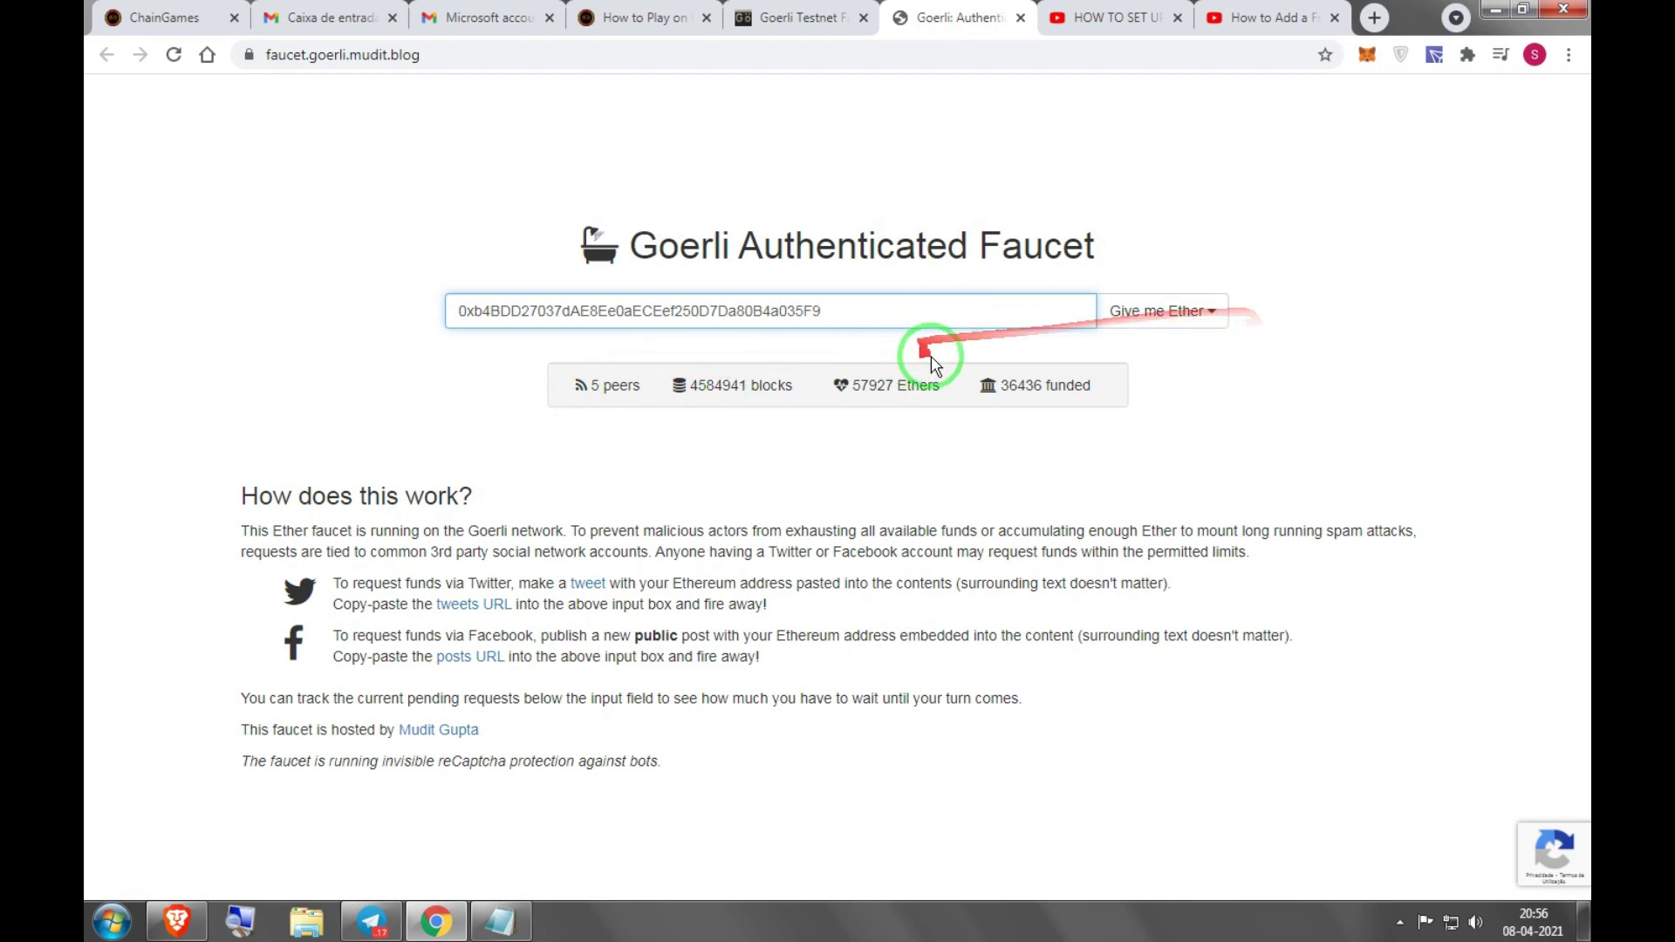
Step: Request 14 Ethers for 1 day and submit the solved reCAPTCHA
click(1160, 314)
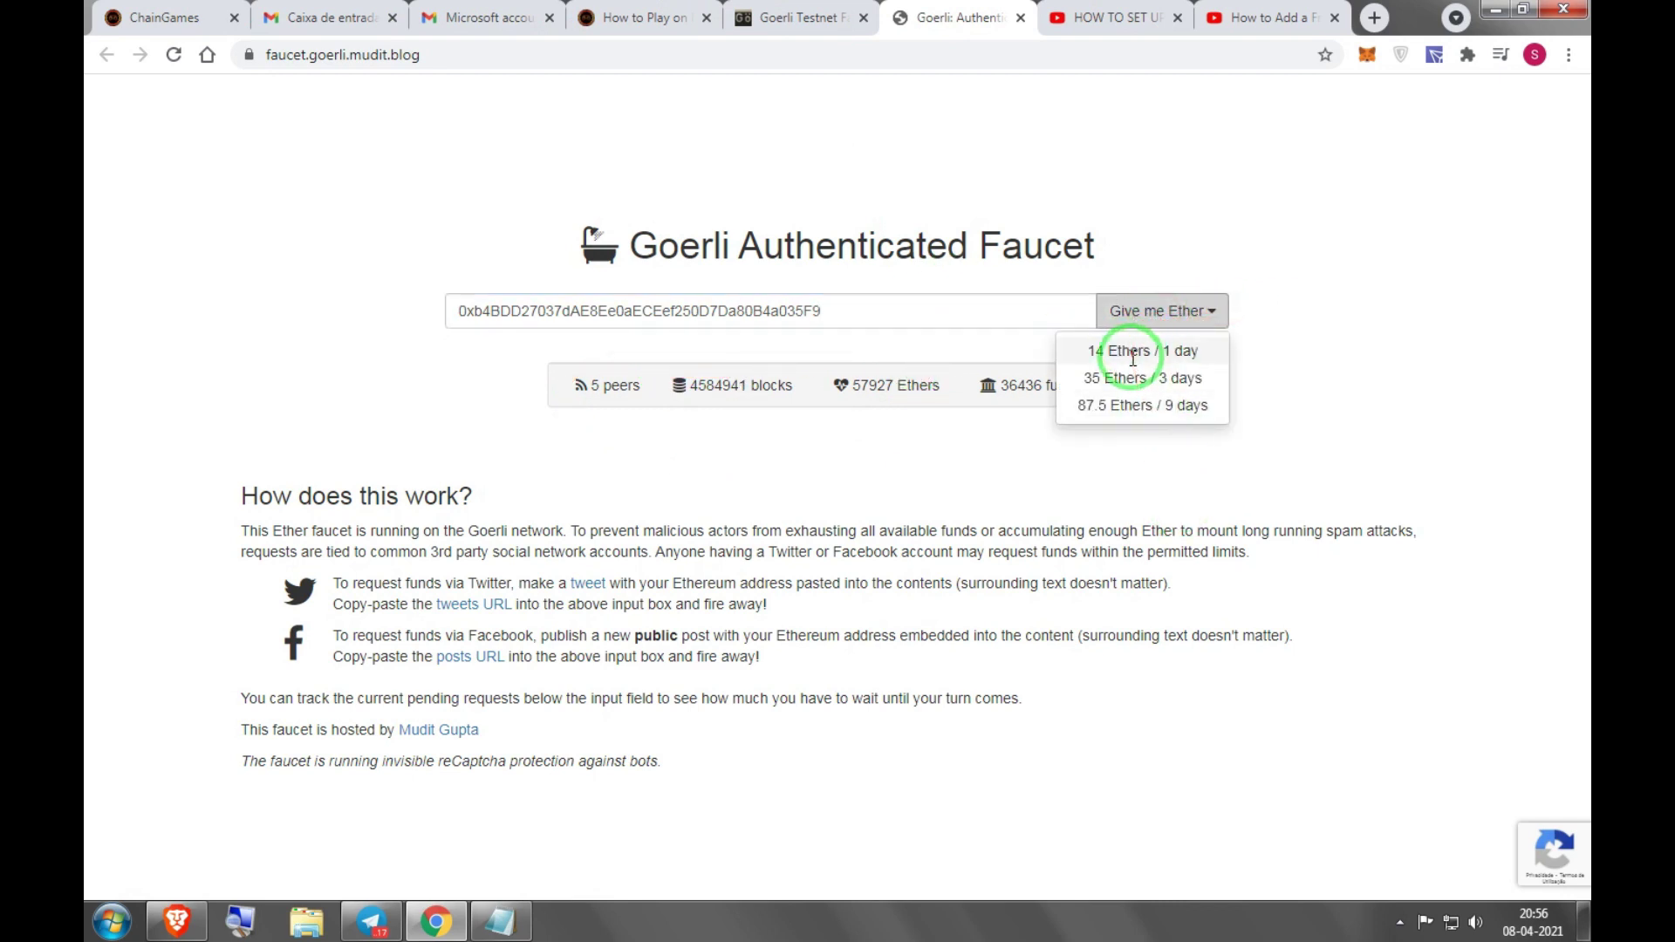
click(1128, 351)
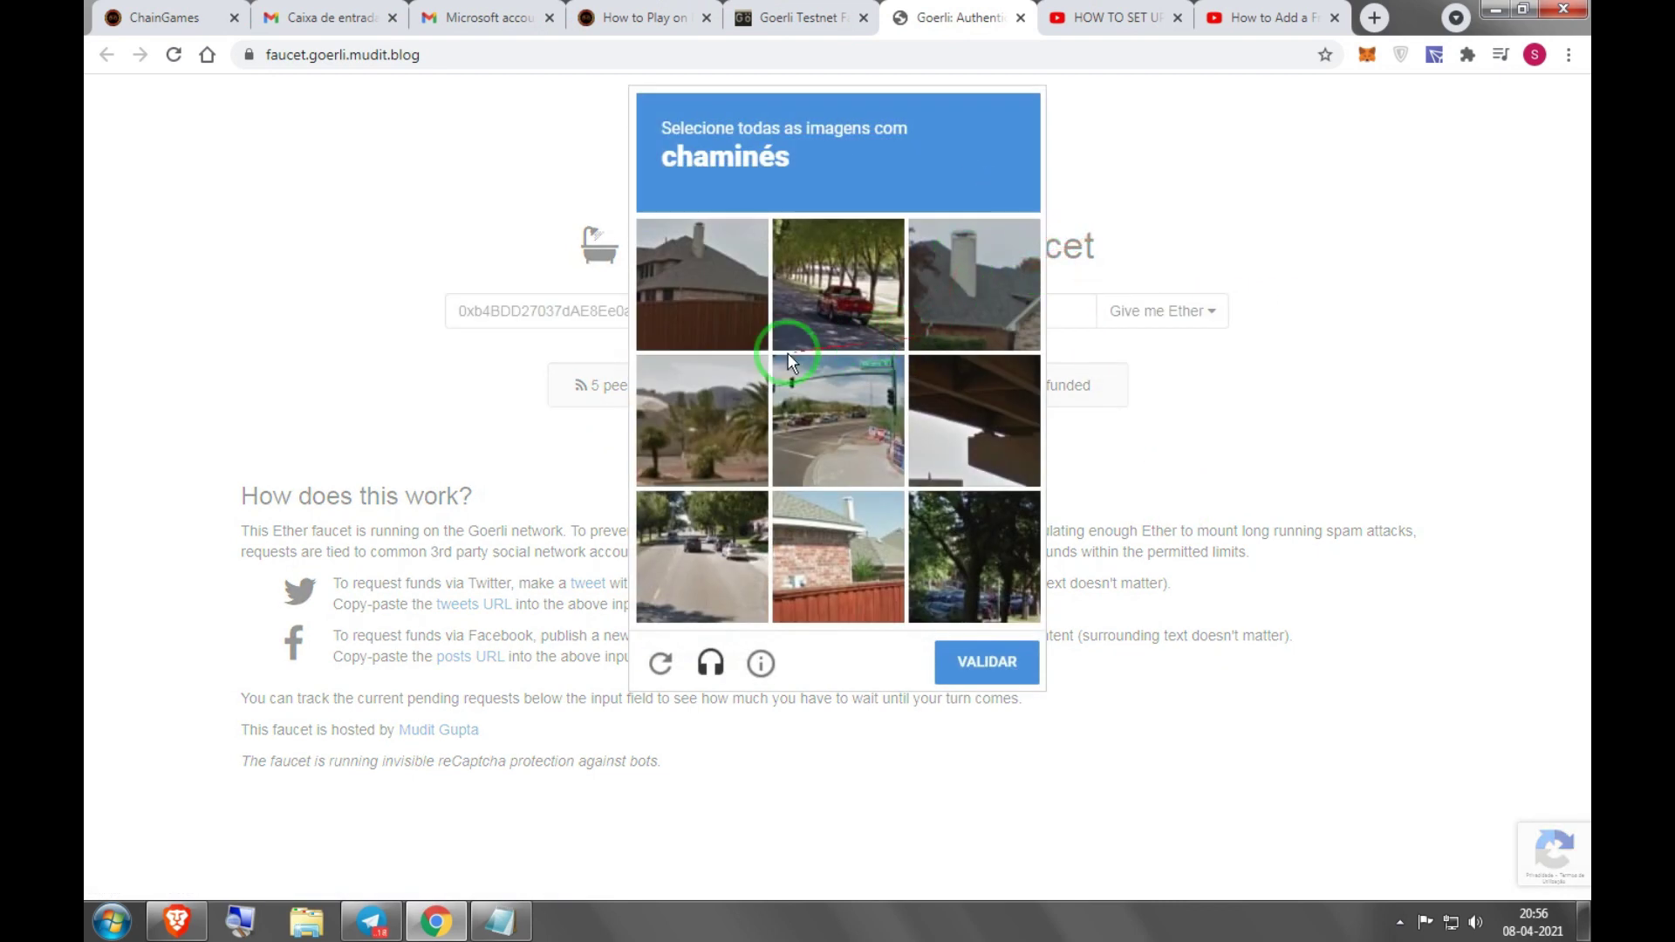
click(1012, 276)
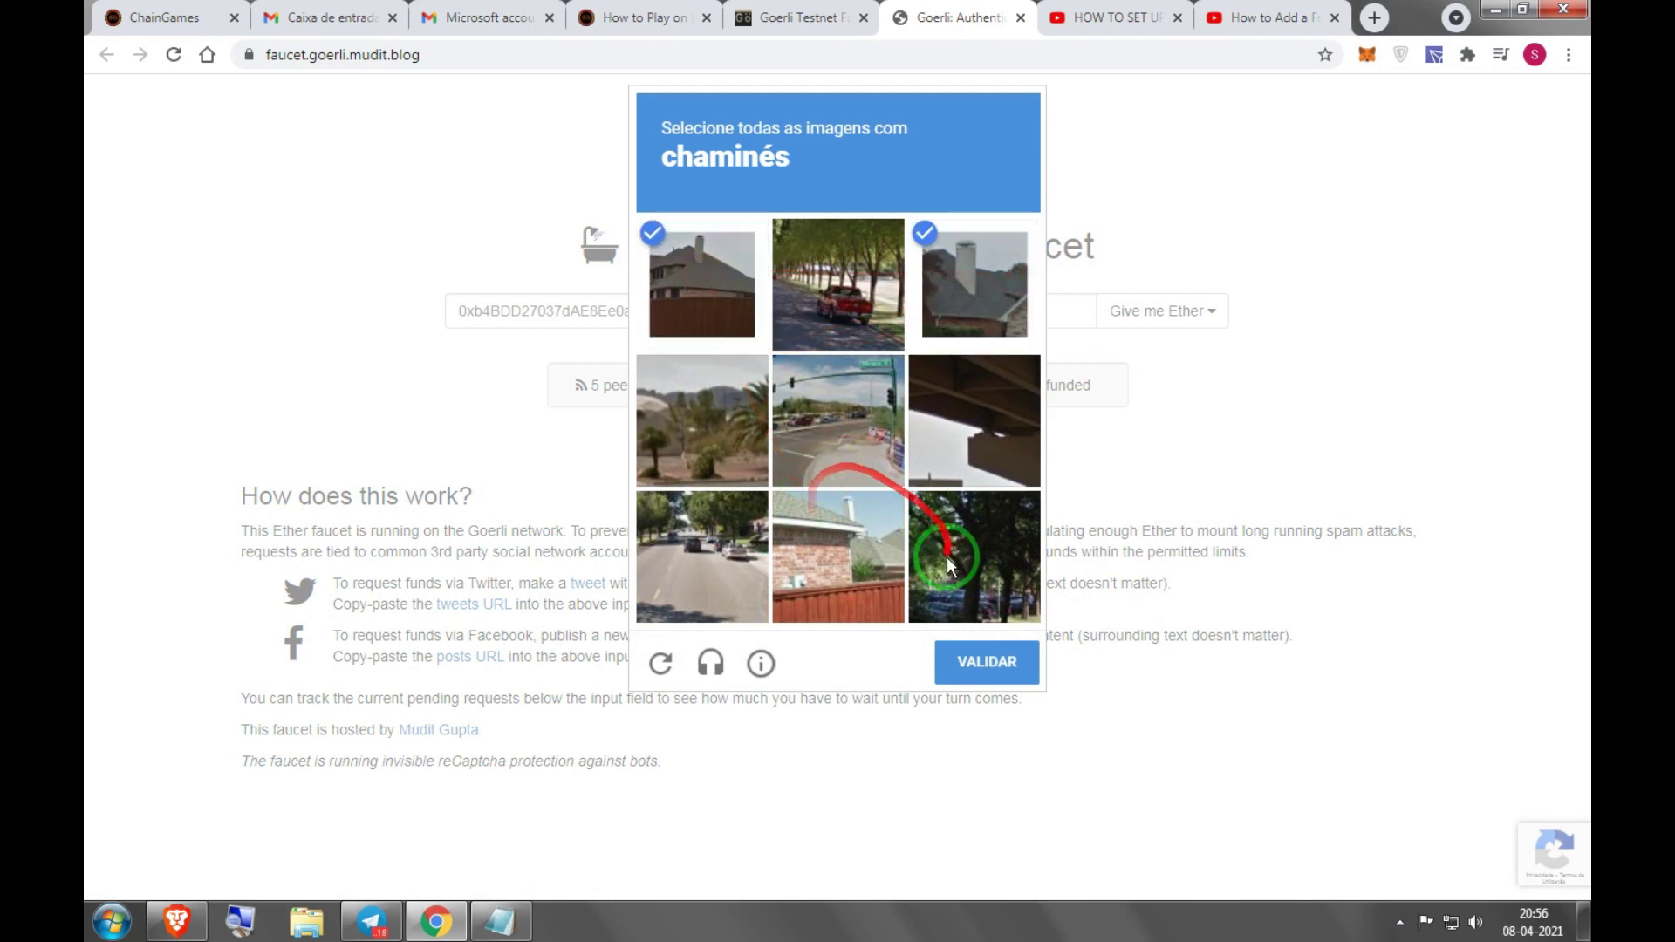
click(965, 659)
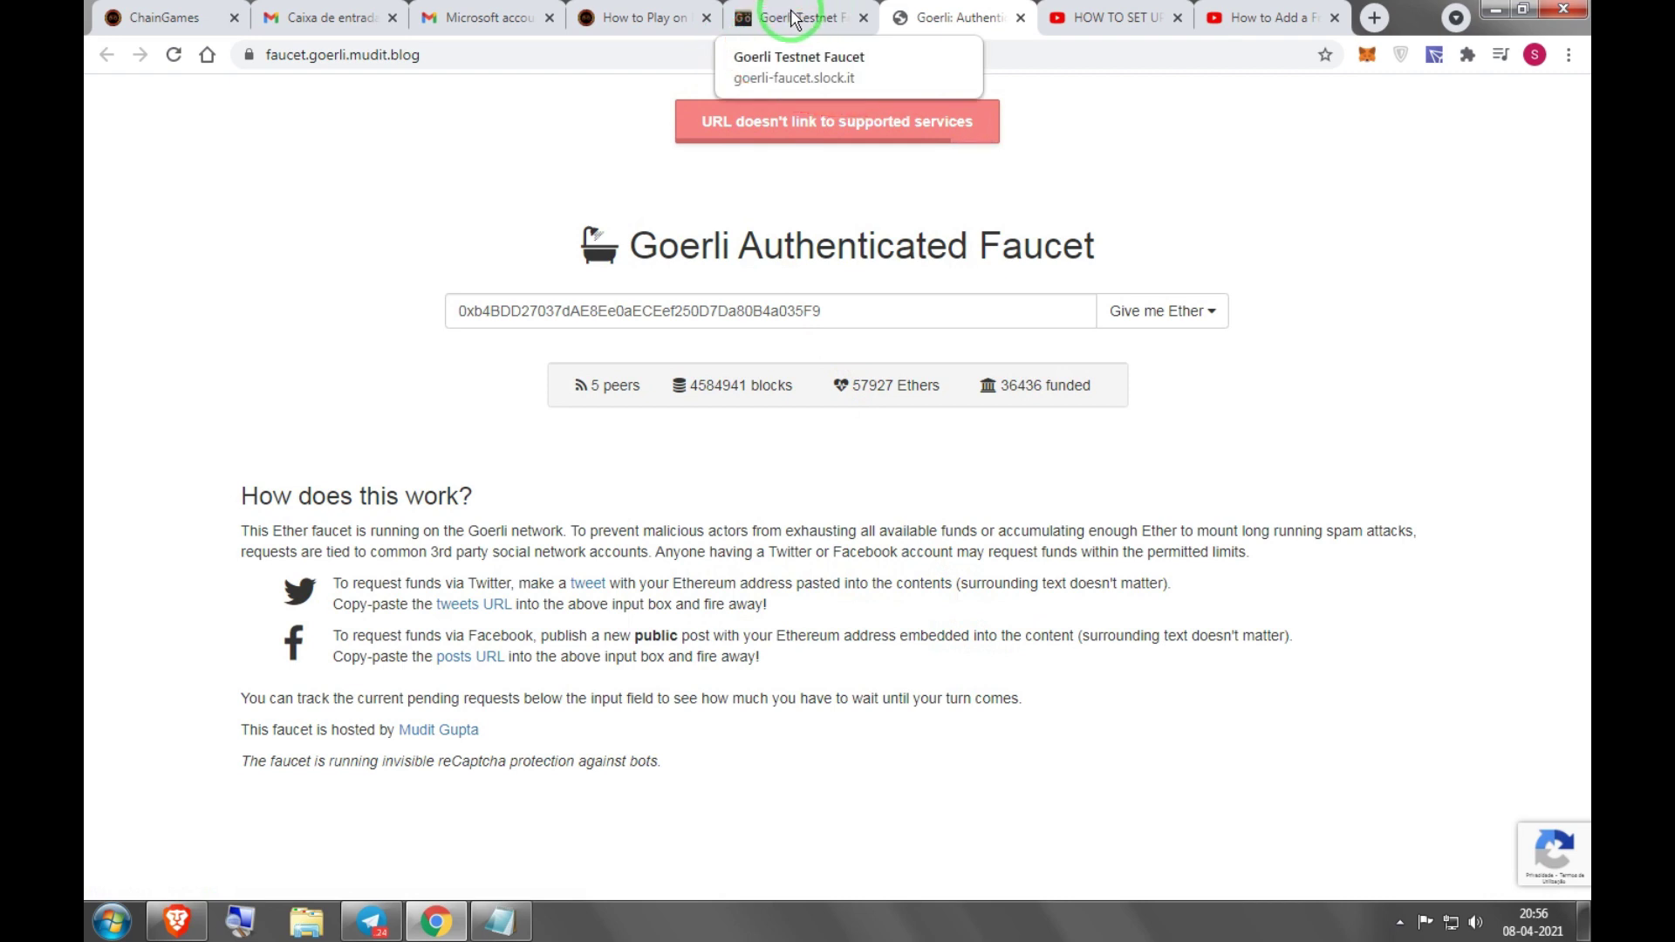
Step: Close the Goerli Authenticated Faucet, paste the address into the slock.it faucet and start the reCAPTCHA
click(1020, 17)
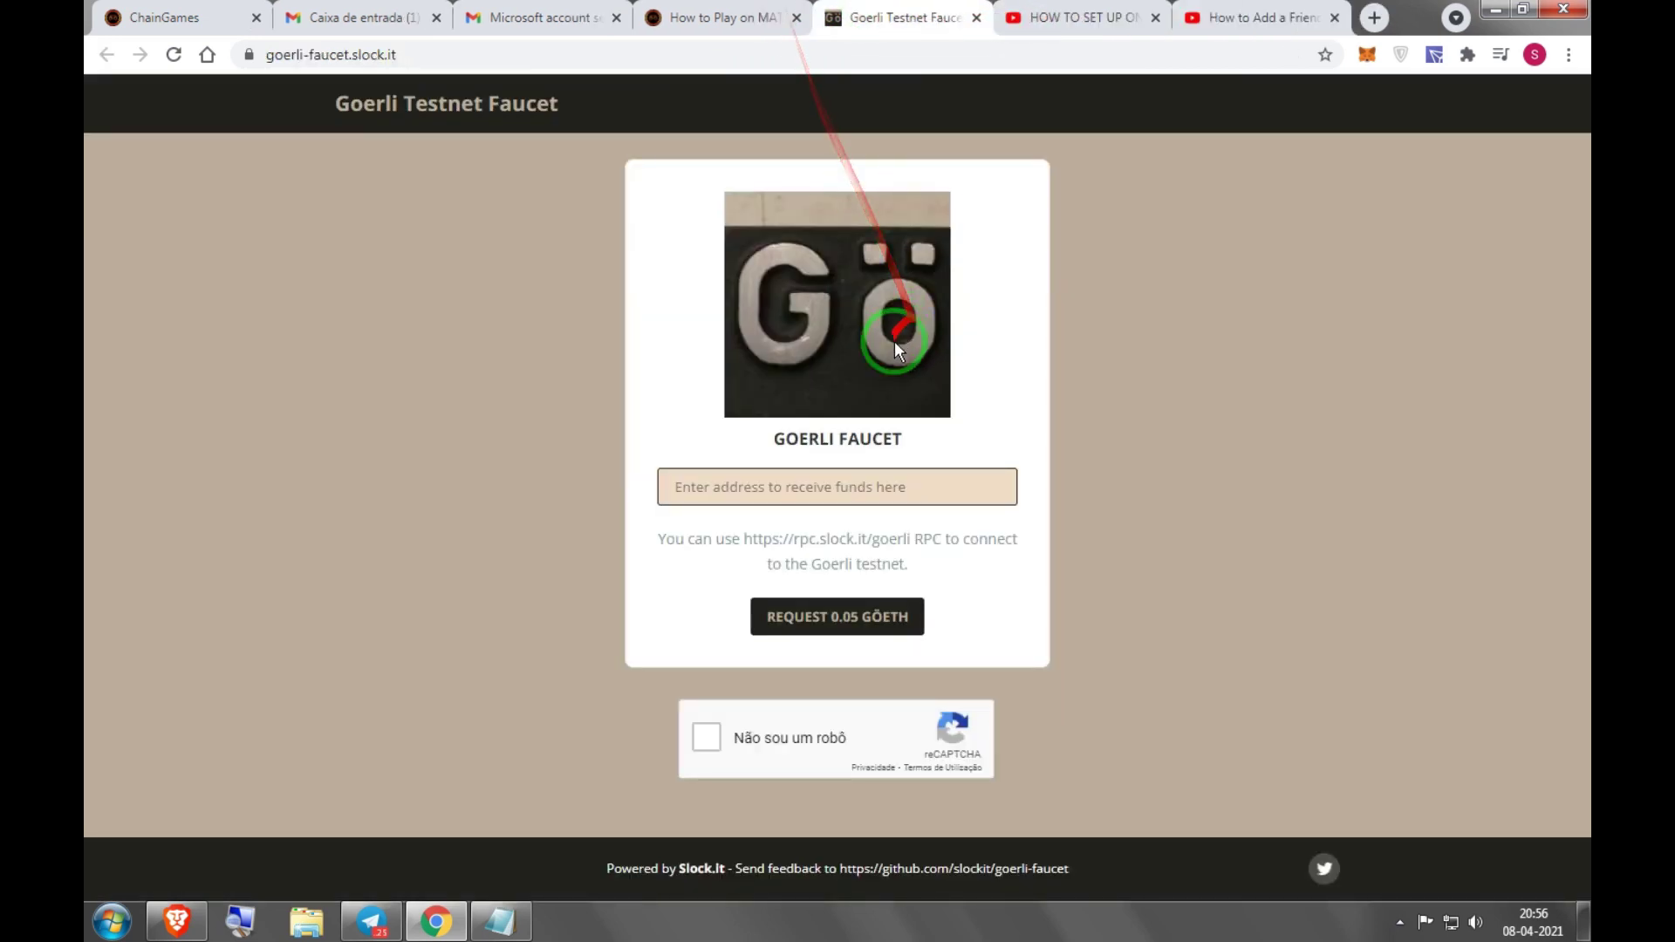
click(677, 486)
key(ctrl+v)
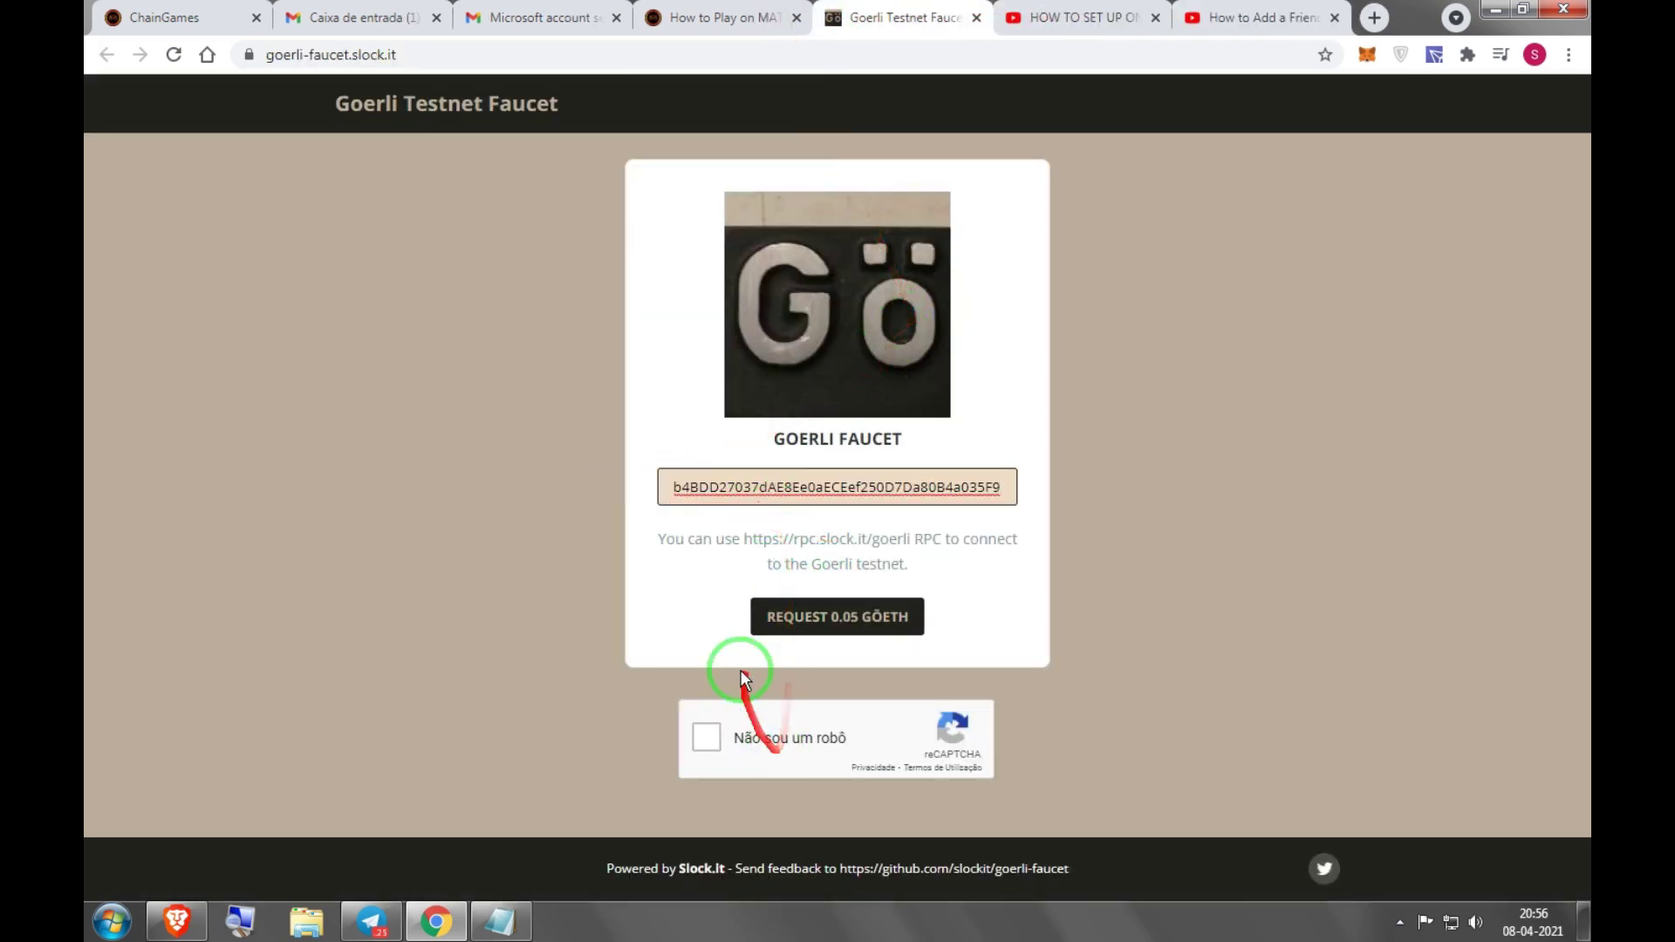
click(707, 738)
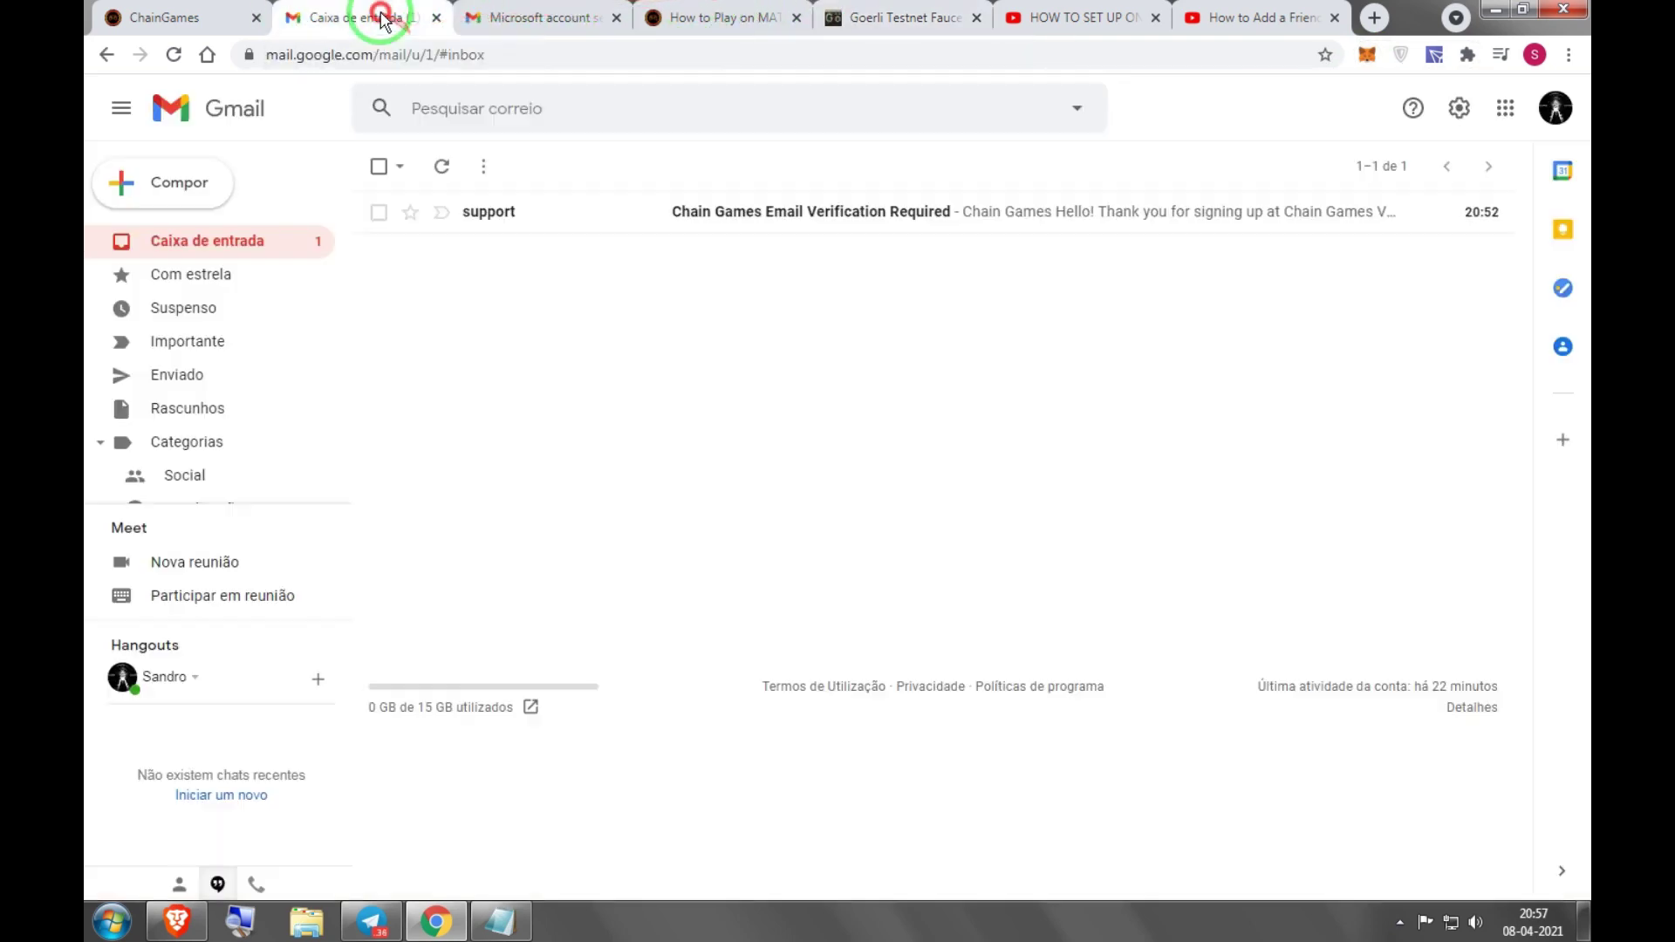
Step: Close the Gmail inbox and Microsoft account mail pages, returning to the Chain Games wallet
click(439, 18)
click(434, 17)
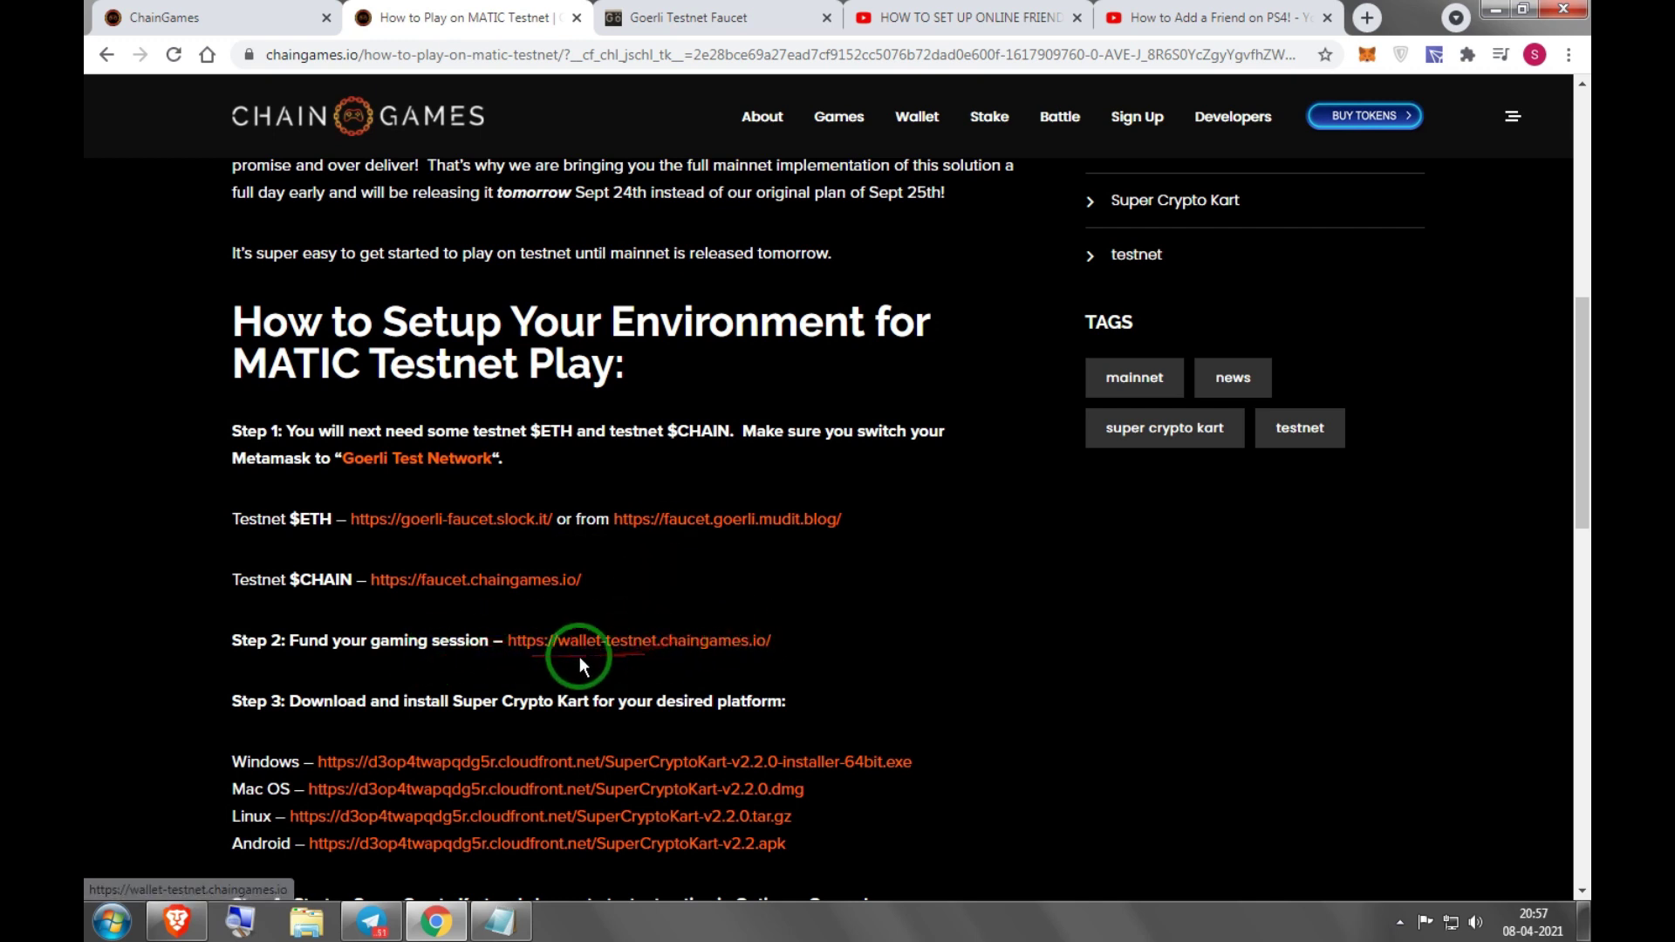
click(212, 18)
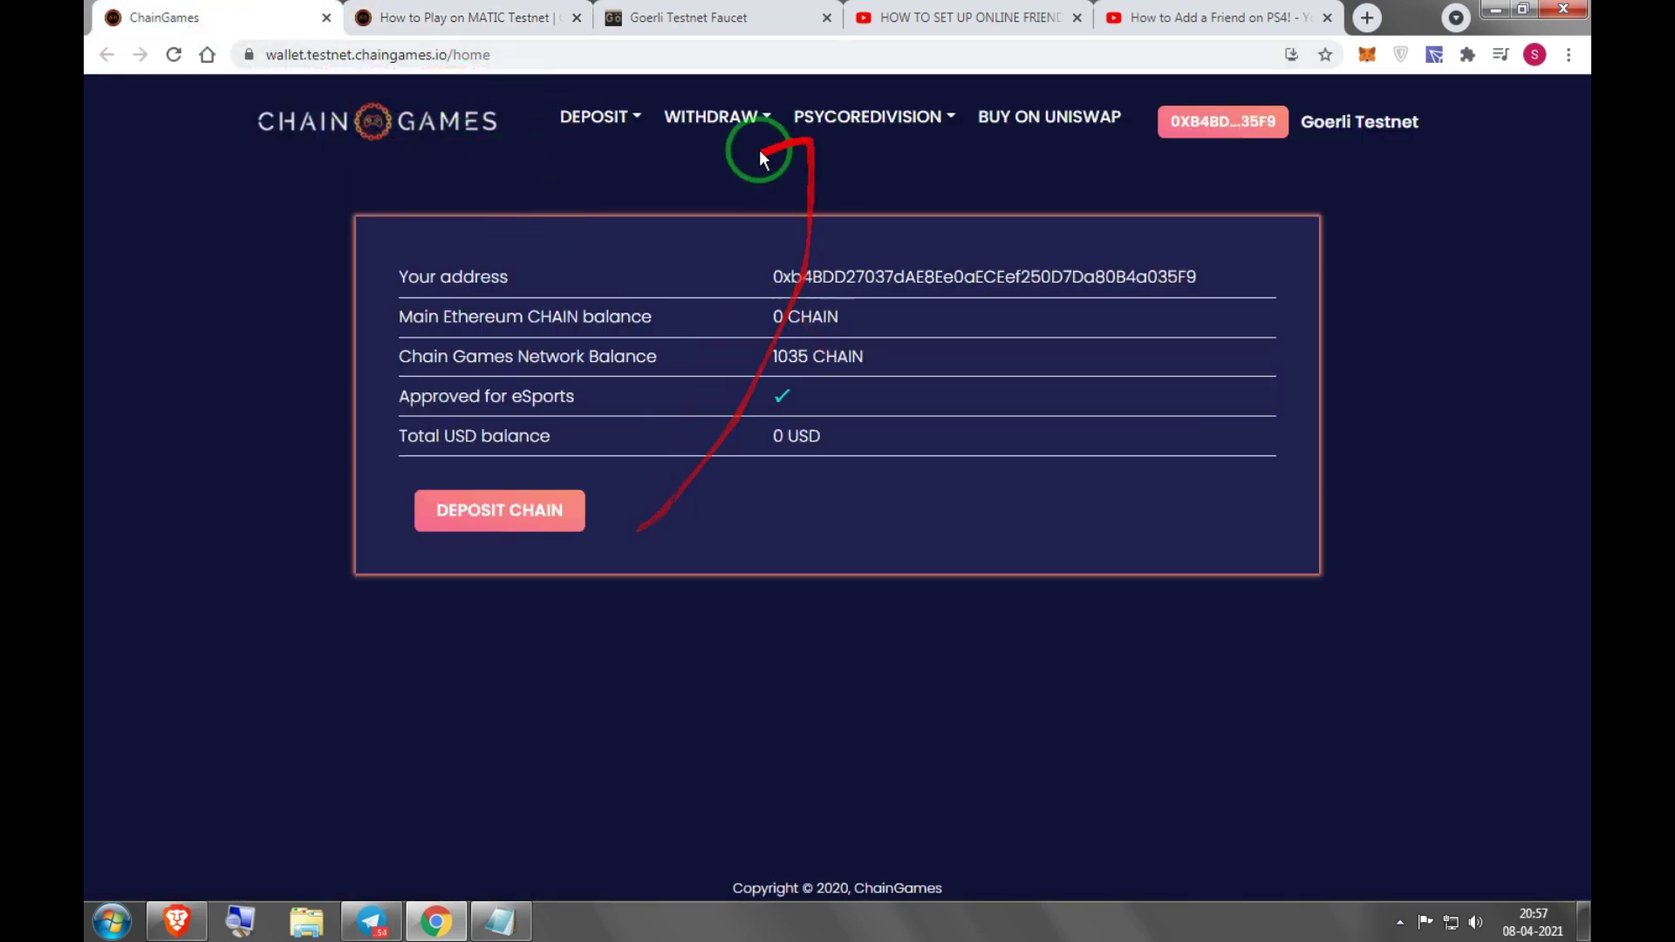
Step: Open the battle.testnet.chaingames.io dashboard in a new tab from the 'test' address-bar suggestion
click(1369, 18)
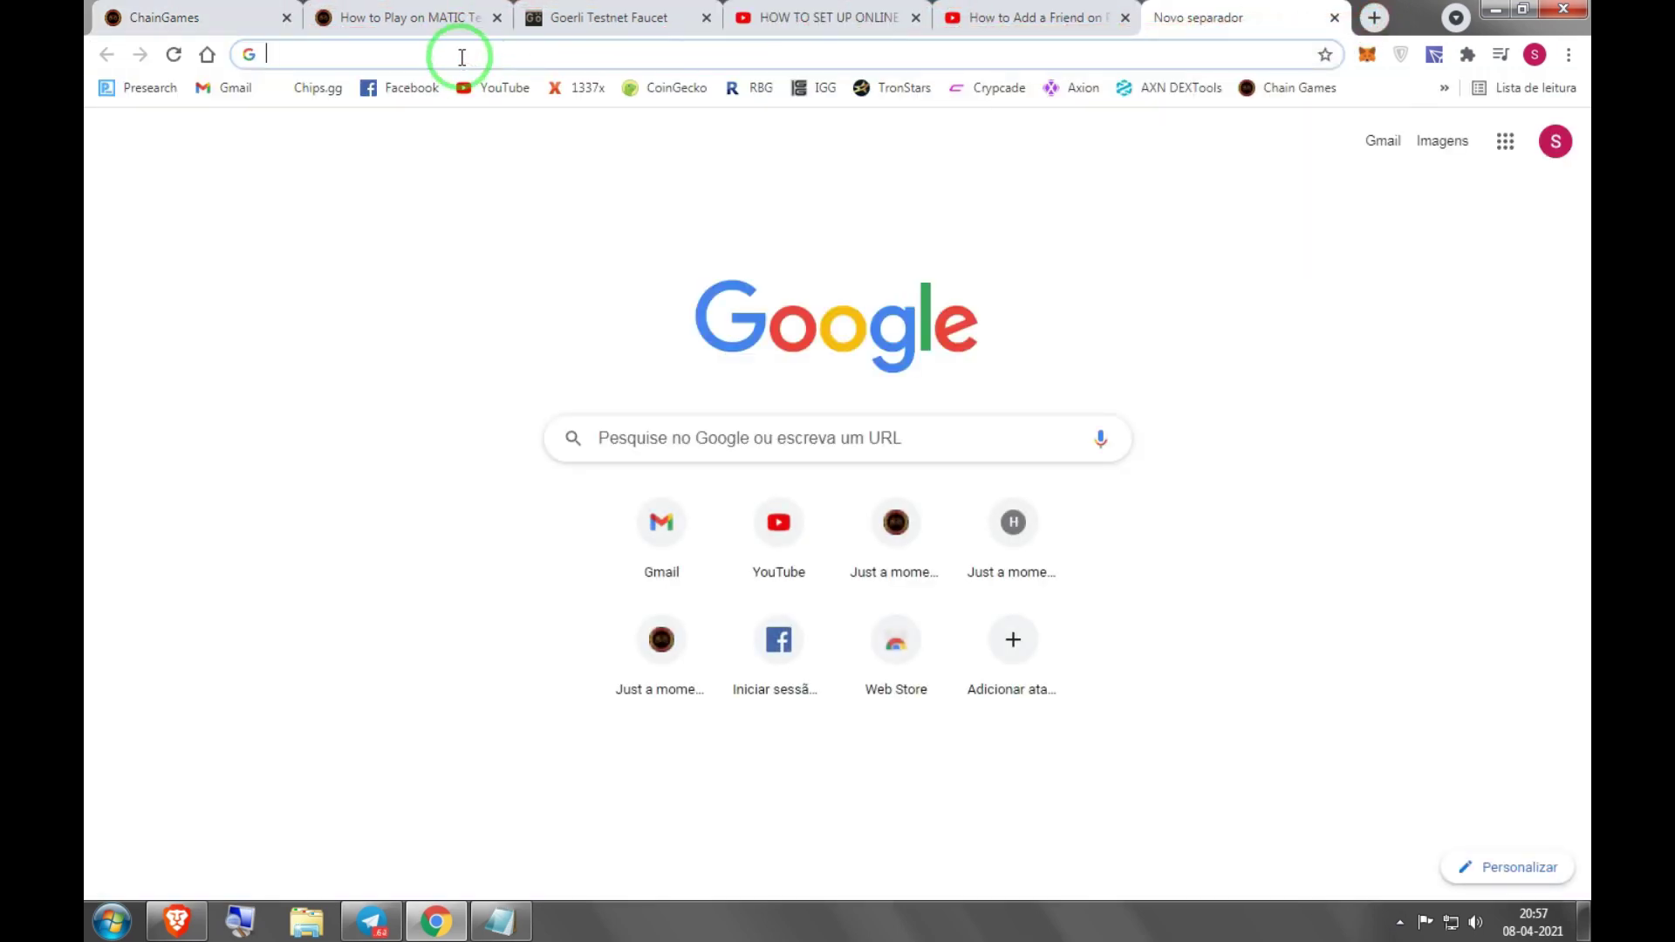
text(test)
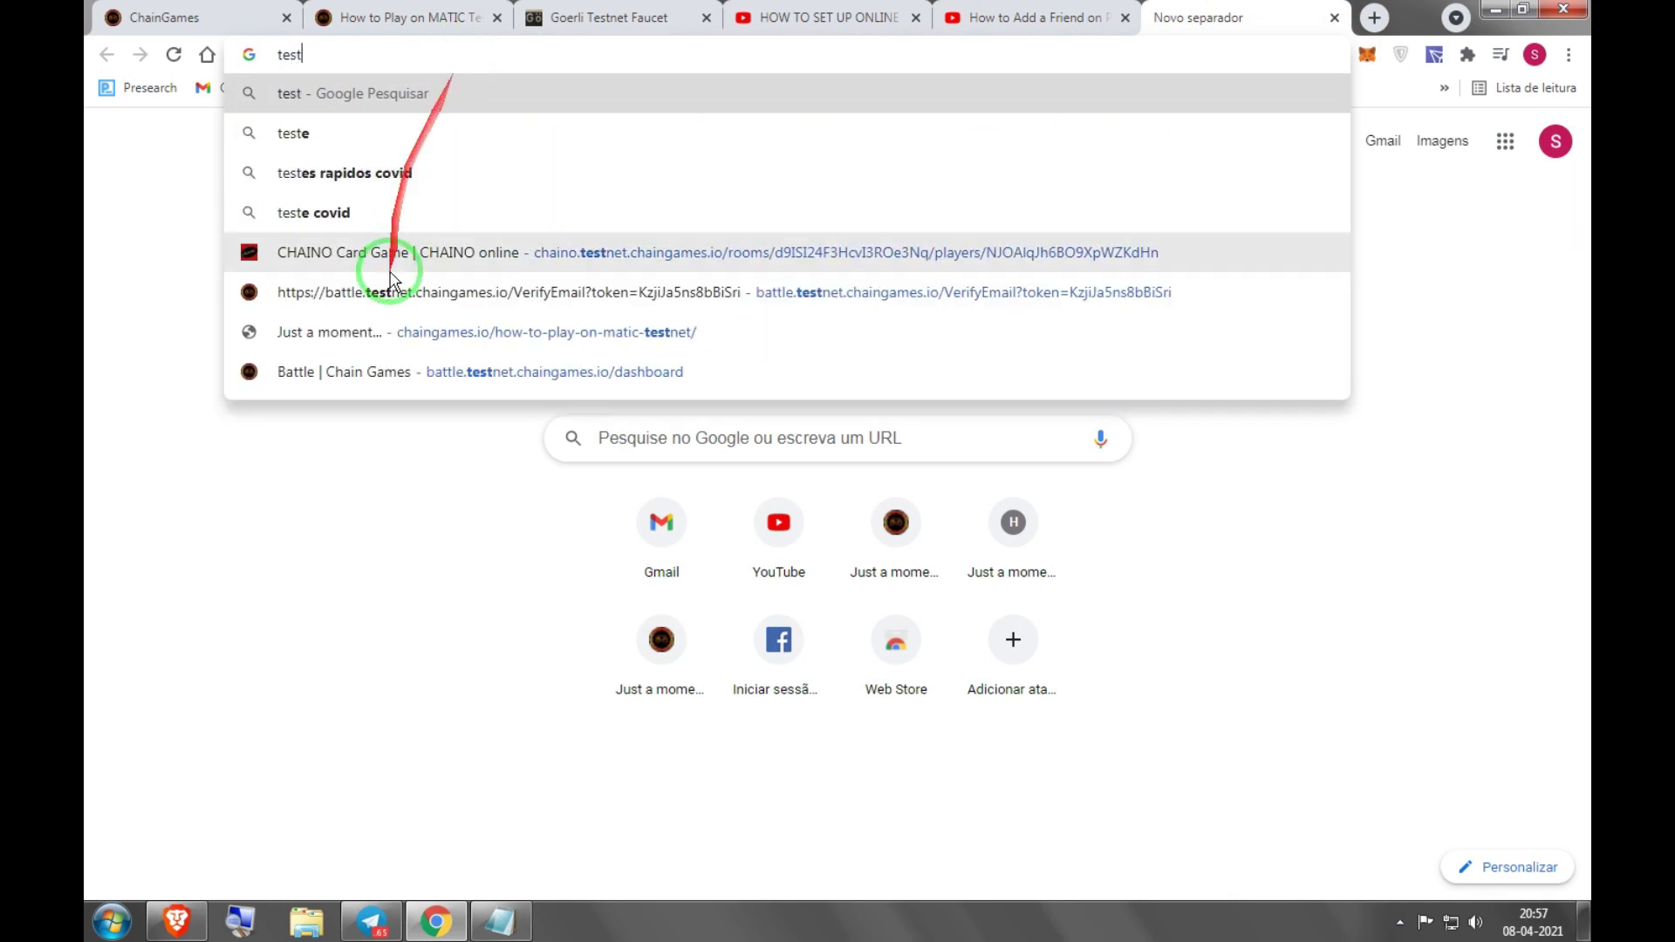
click(422, 295)
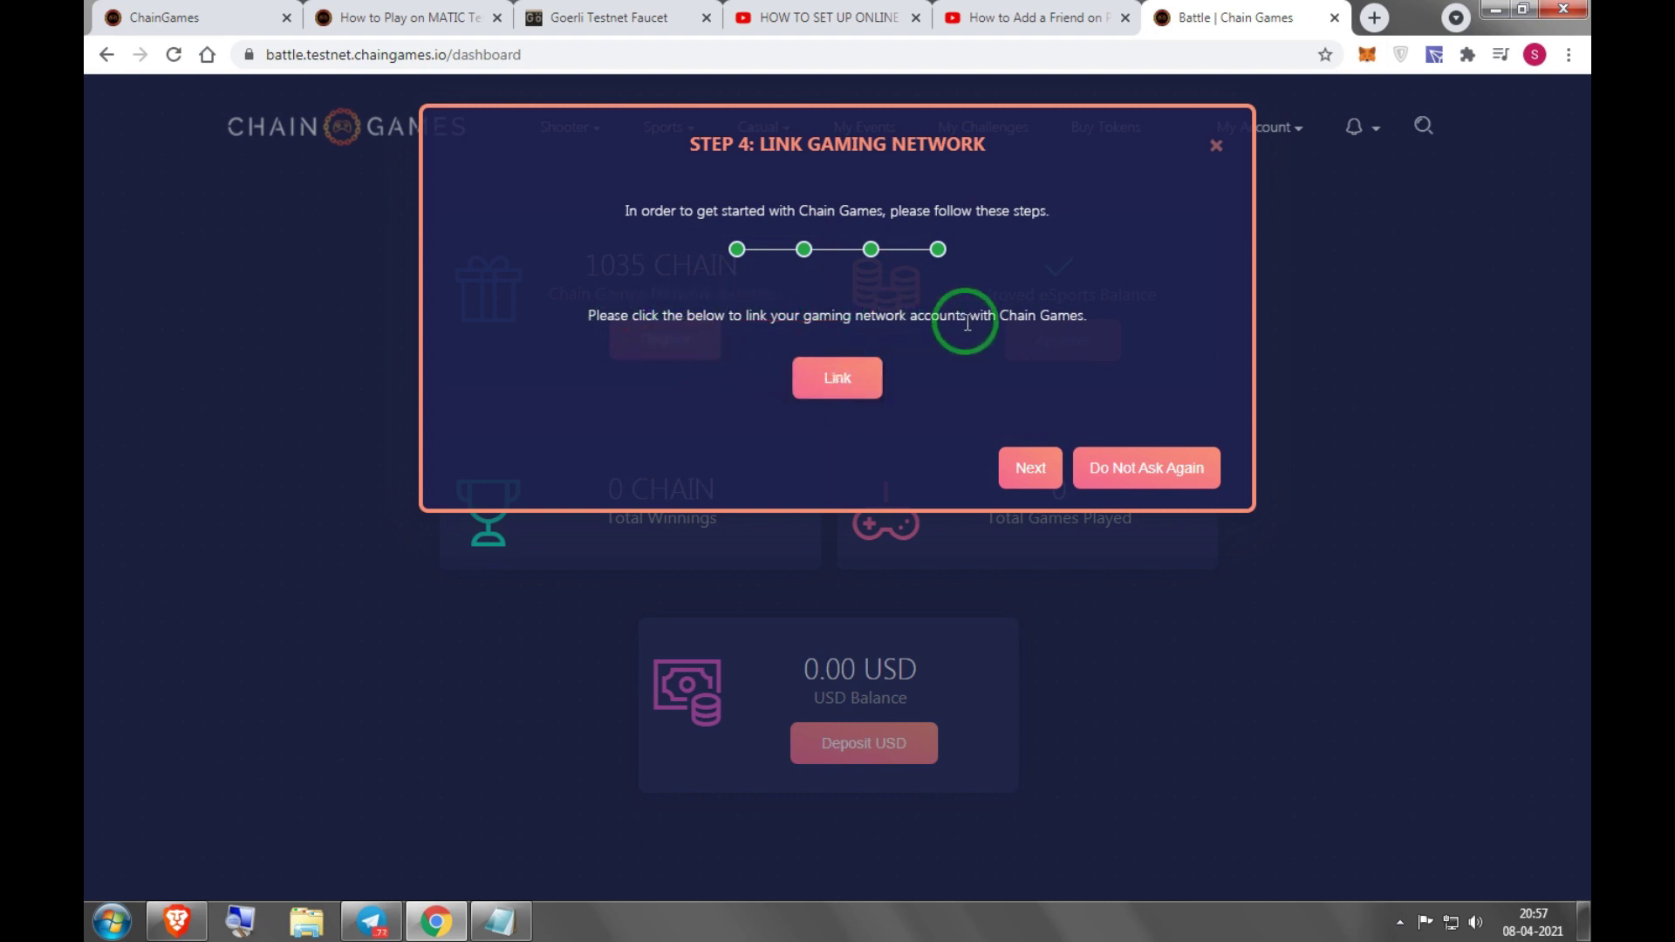
Step: Submit the Blizzard sign-in with Conectar-se, then return to the Chain Games Linked Account(s) page
click(843, 377)
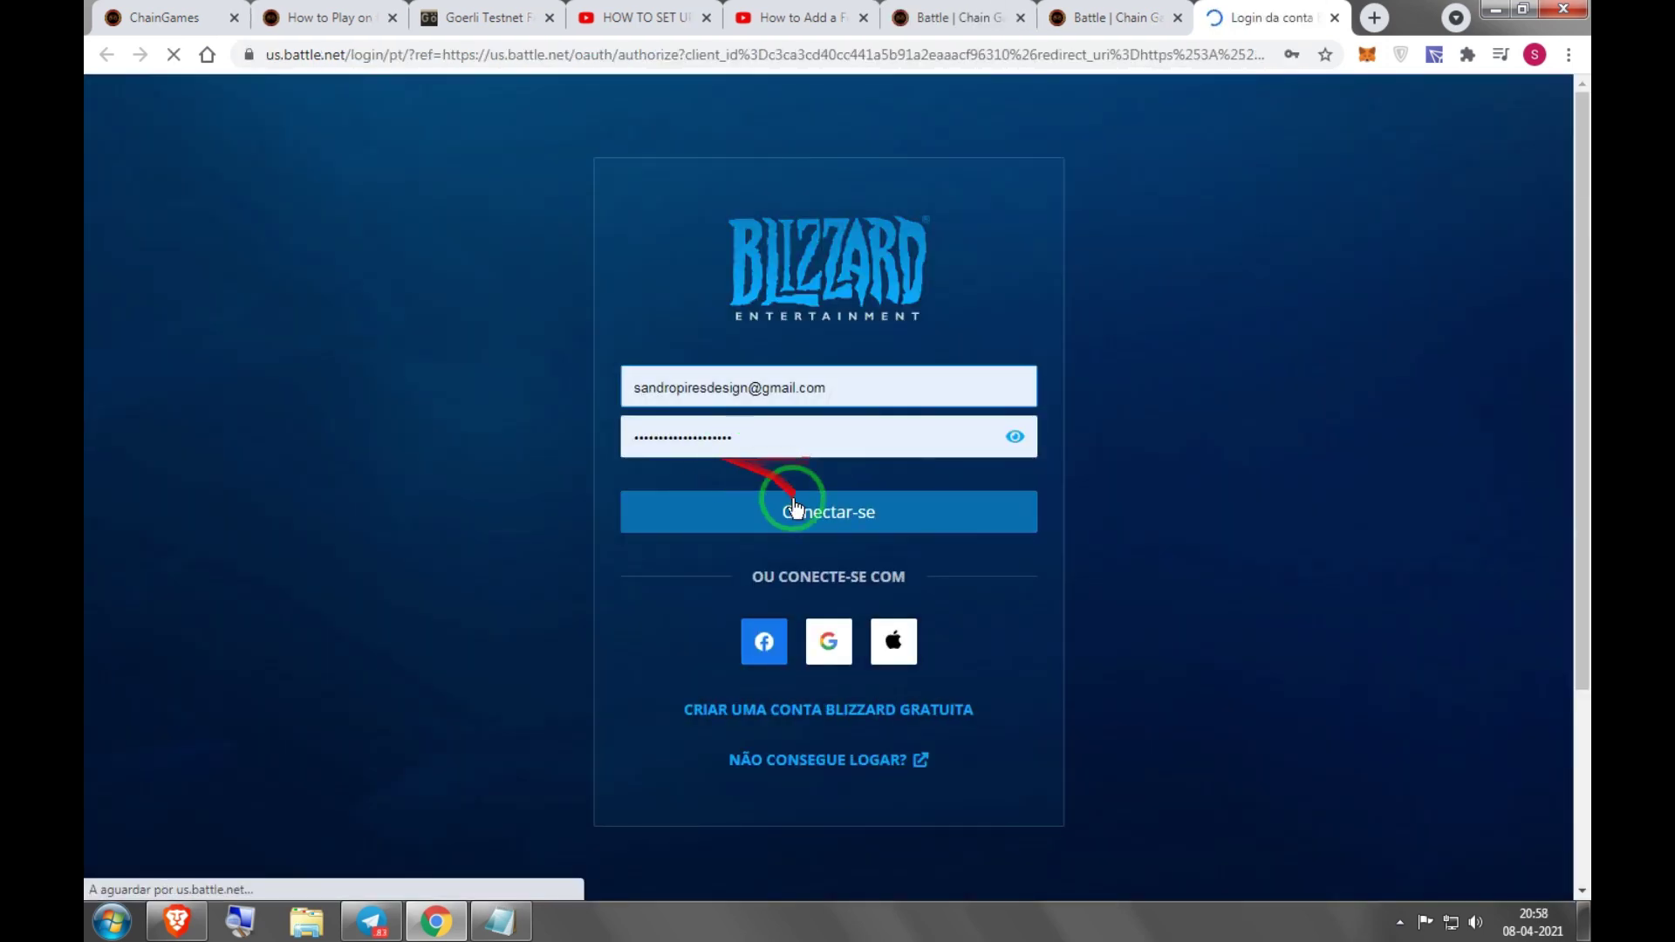
click(808, 522)
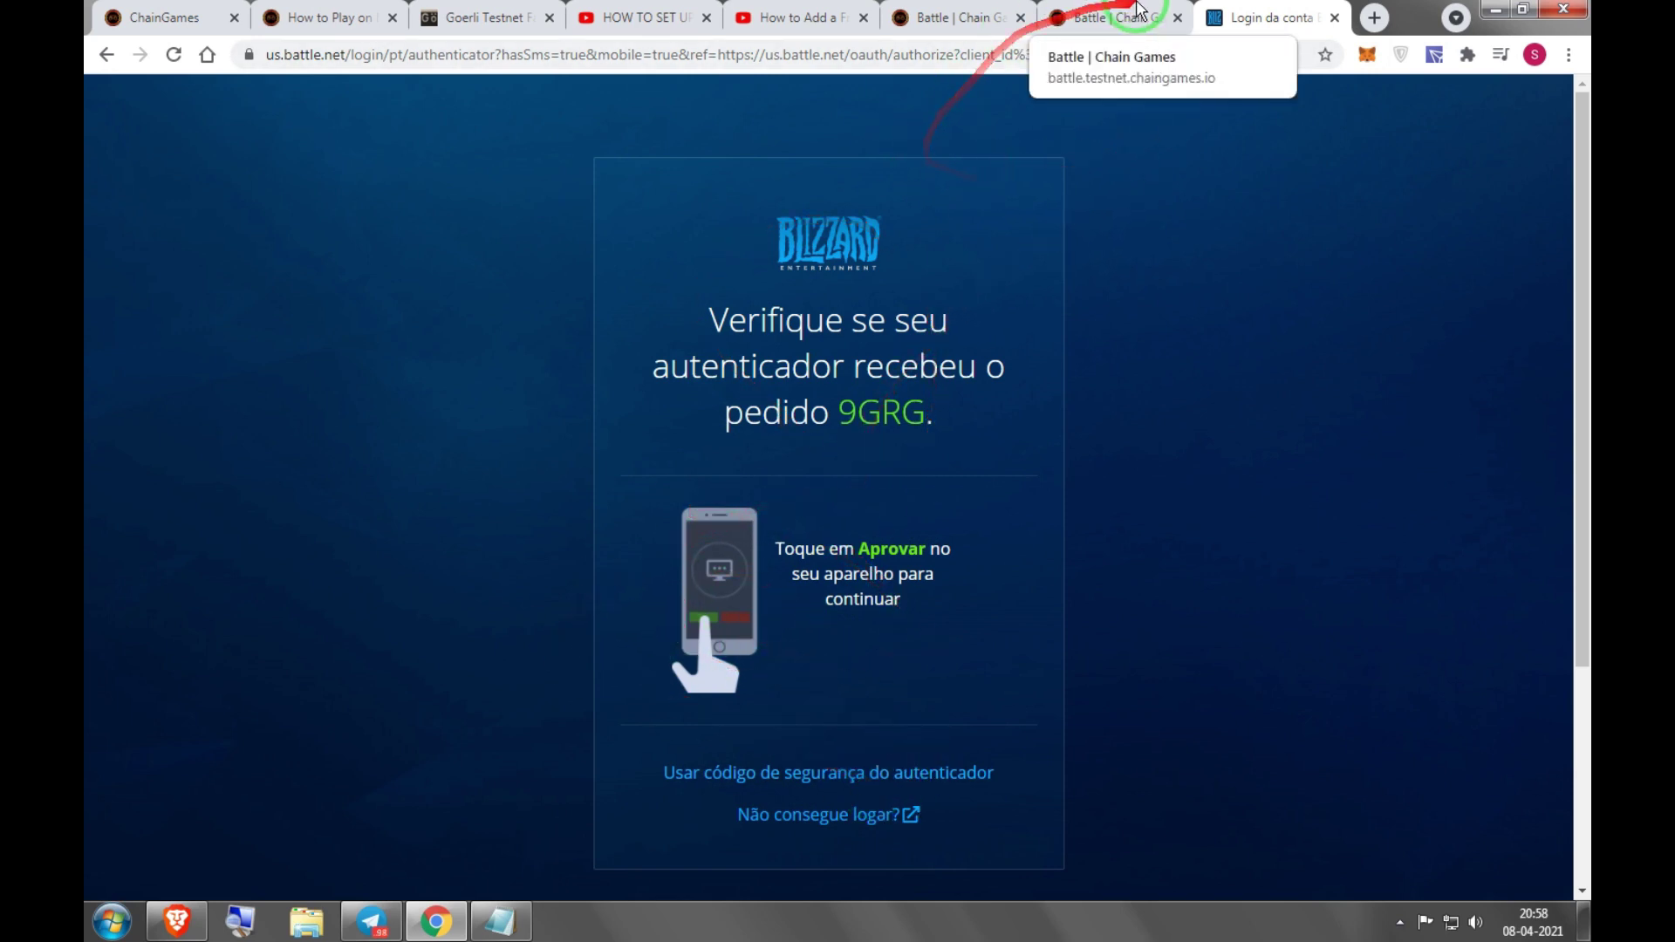
click(1102, 15)
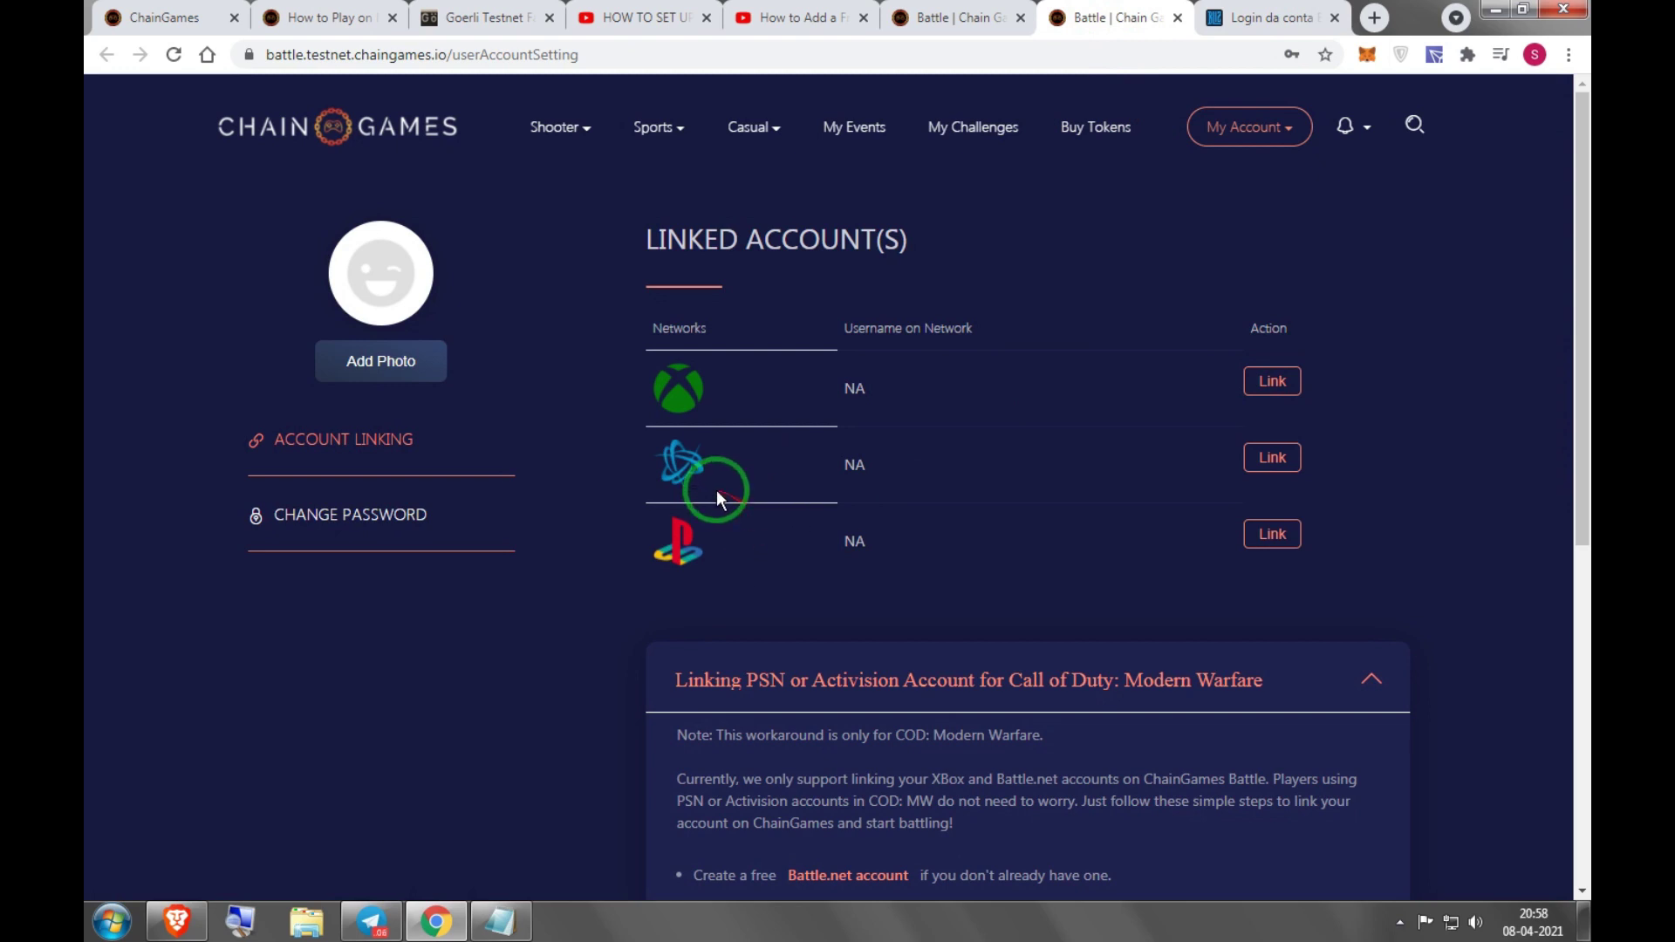
scroll(729, 489, down, 1)
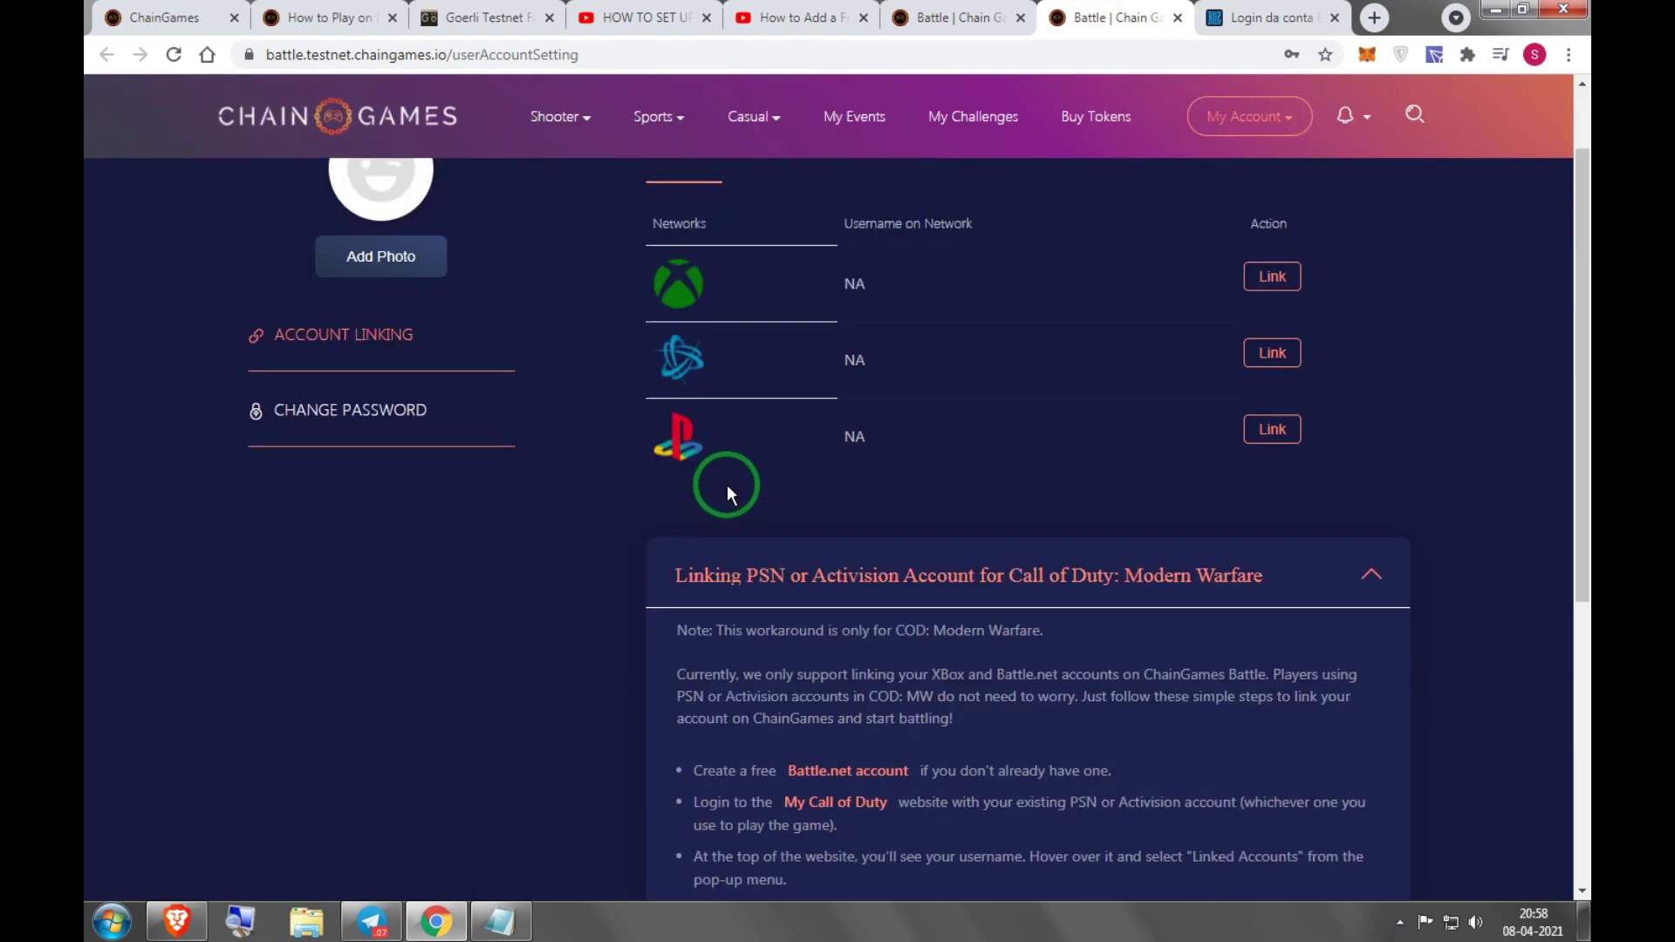
scroll(728, 484, up, 1)
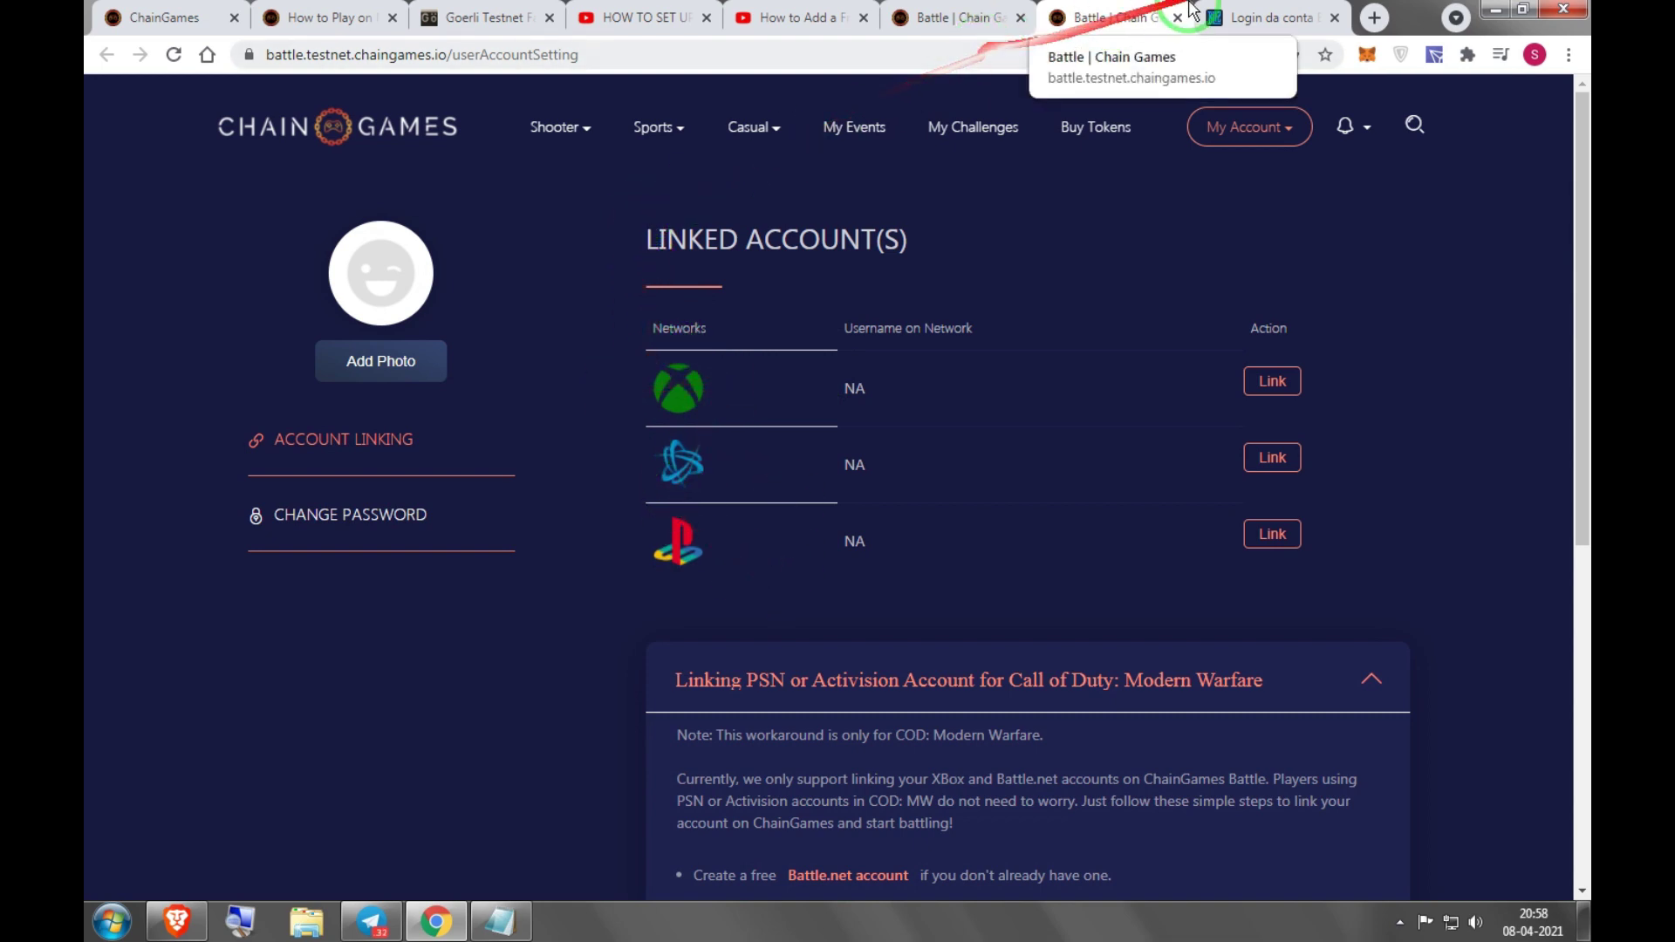
Step: Close the Blizzard login, choose Do Not Ask Again on the Step 4 linking prompt, and show MetaMask
click(1346, 21)
click(1332, 17)
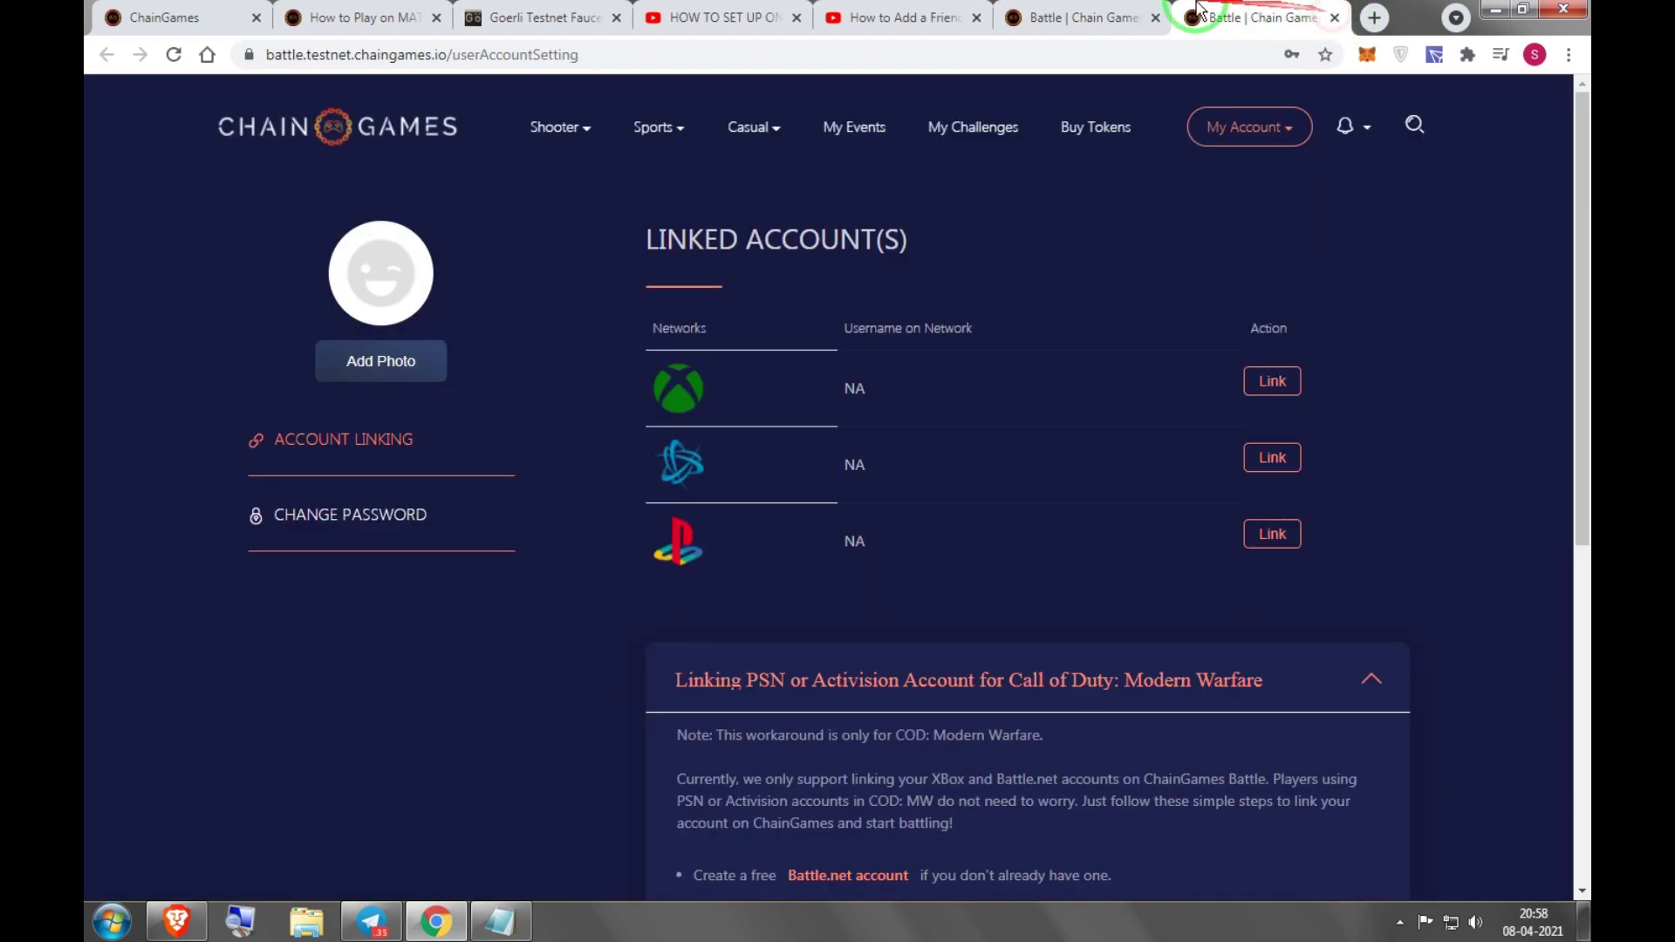
click(1063, 12)
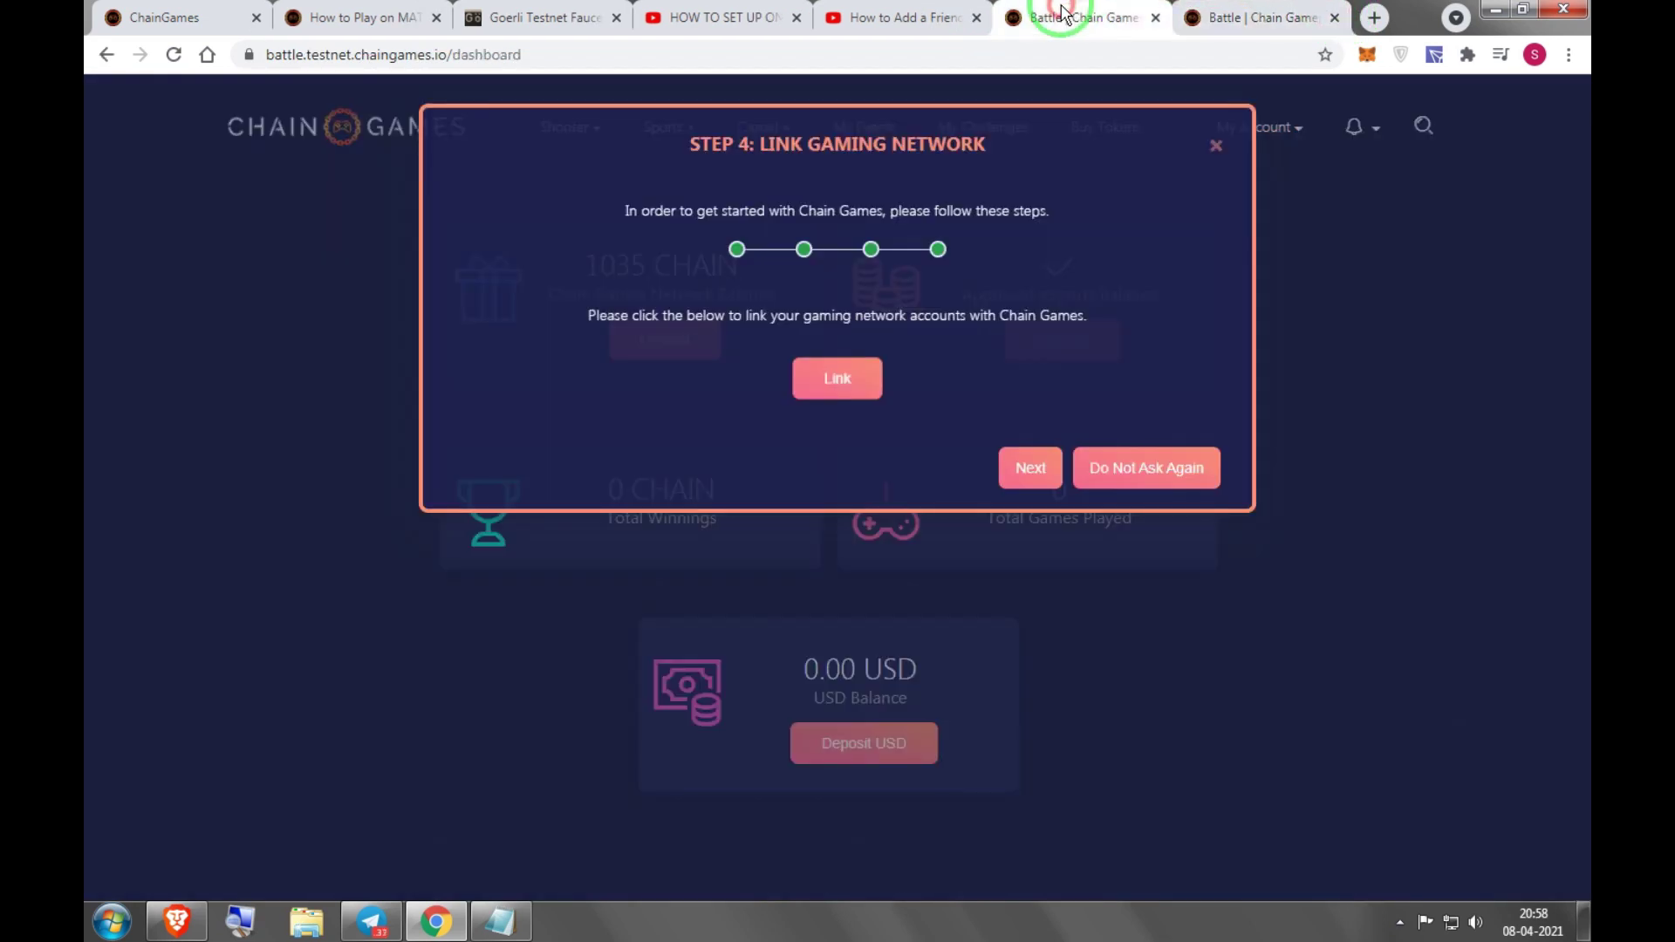
click(1132, 468)
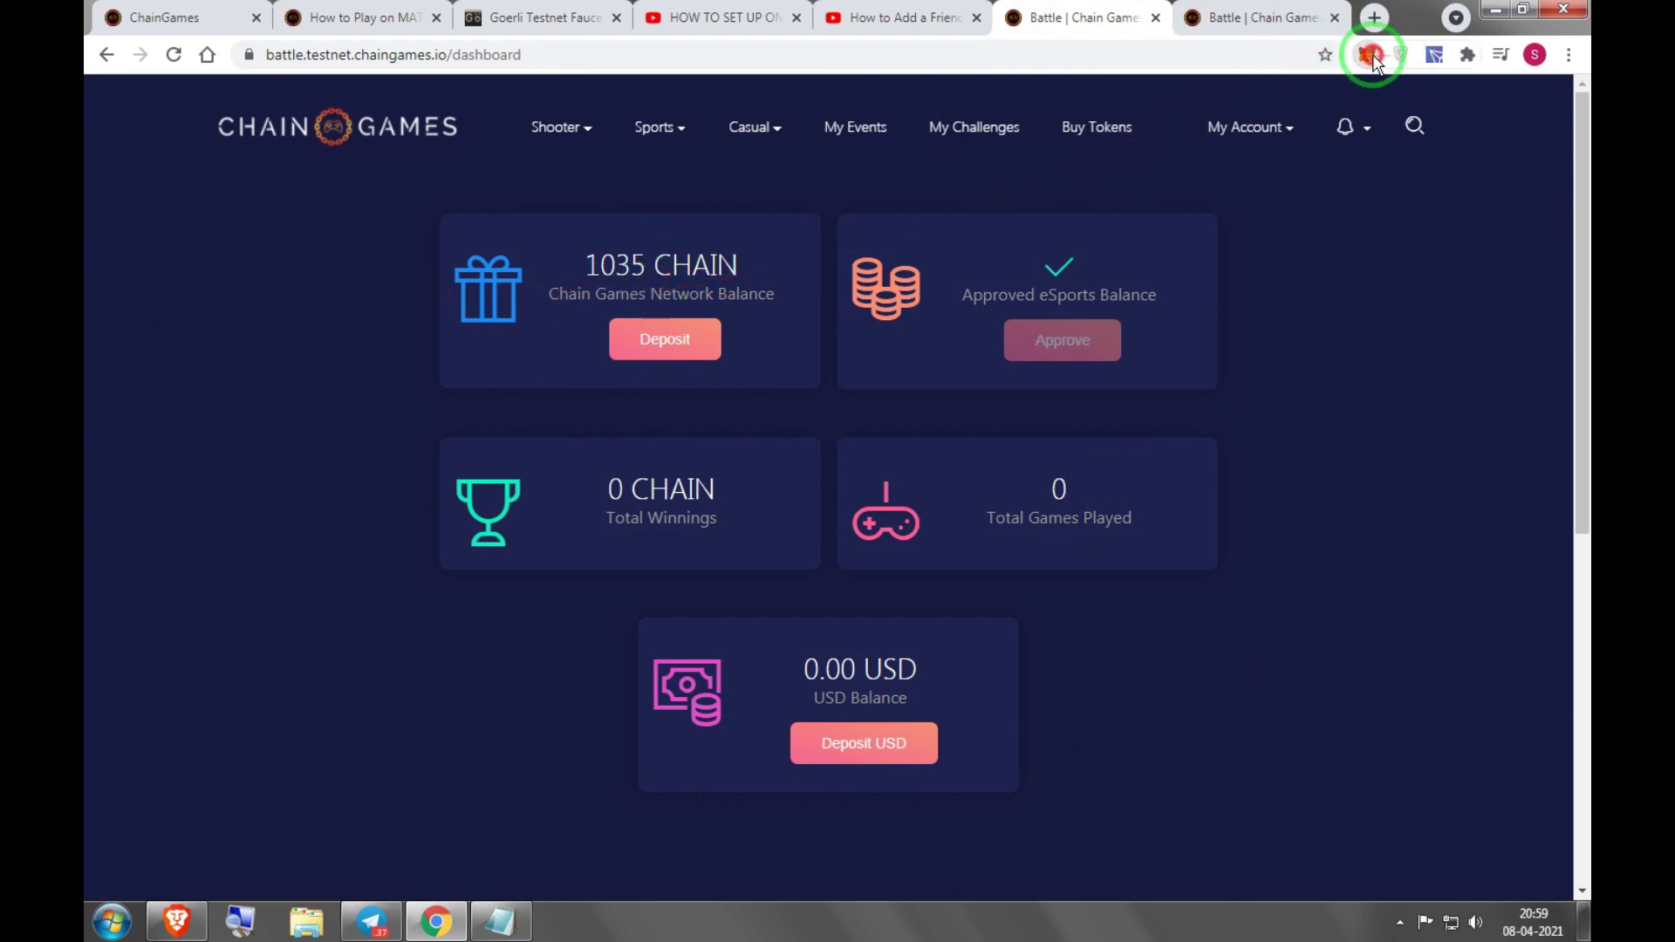
click(1367, 54)
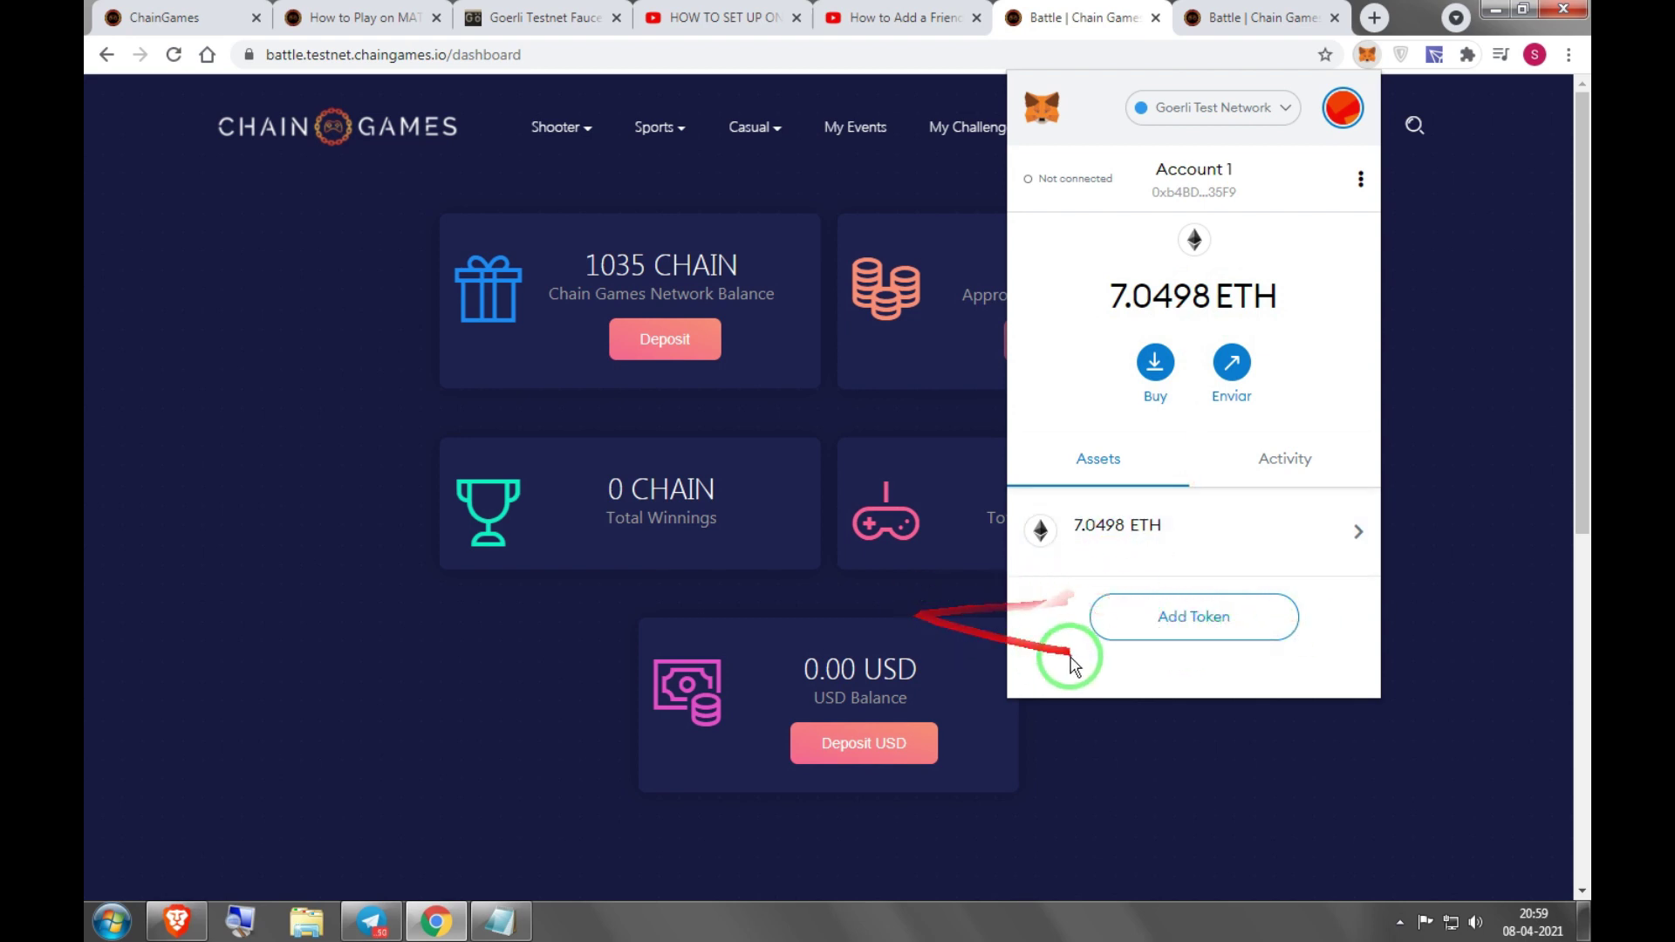
Step: Look at MetaMask's Custom Token form under Add Token, then cancel and dismiss the wallet popup
click(1196, 617)
click(1184, 259)
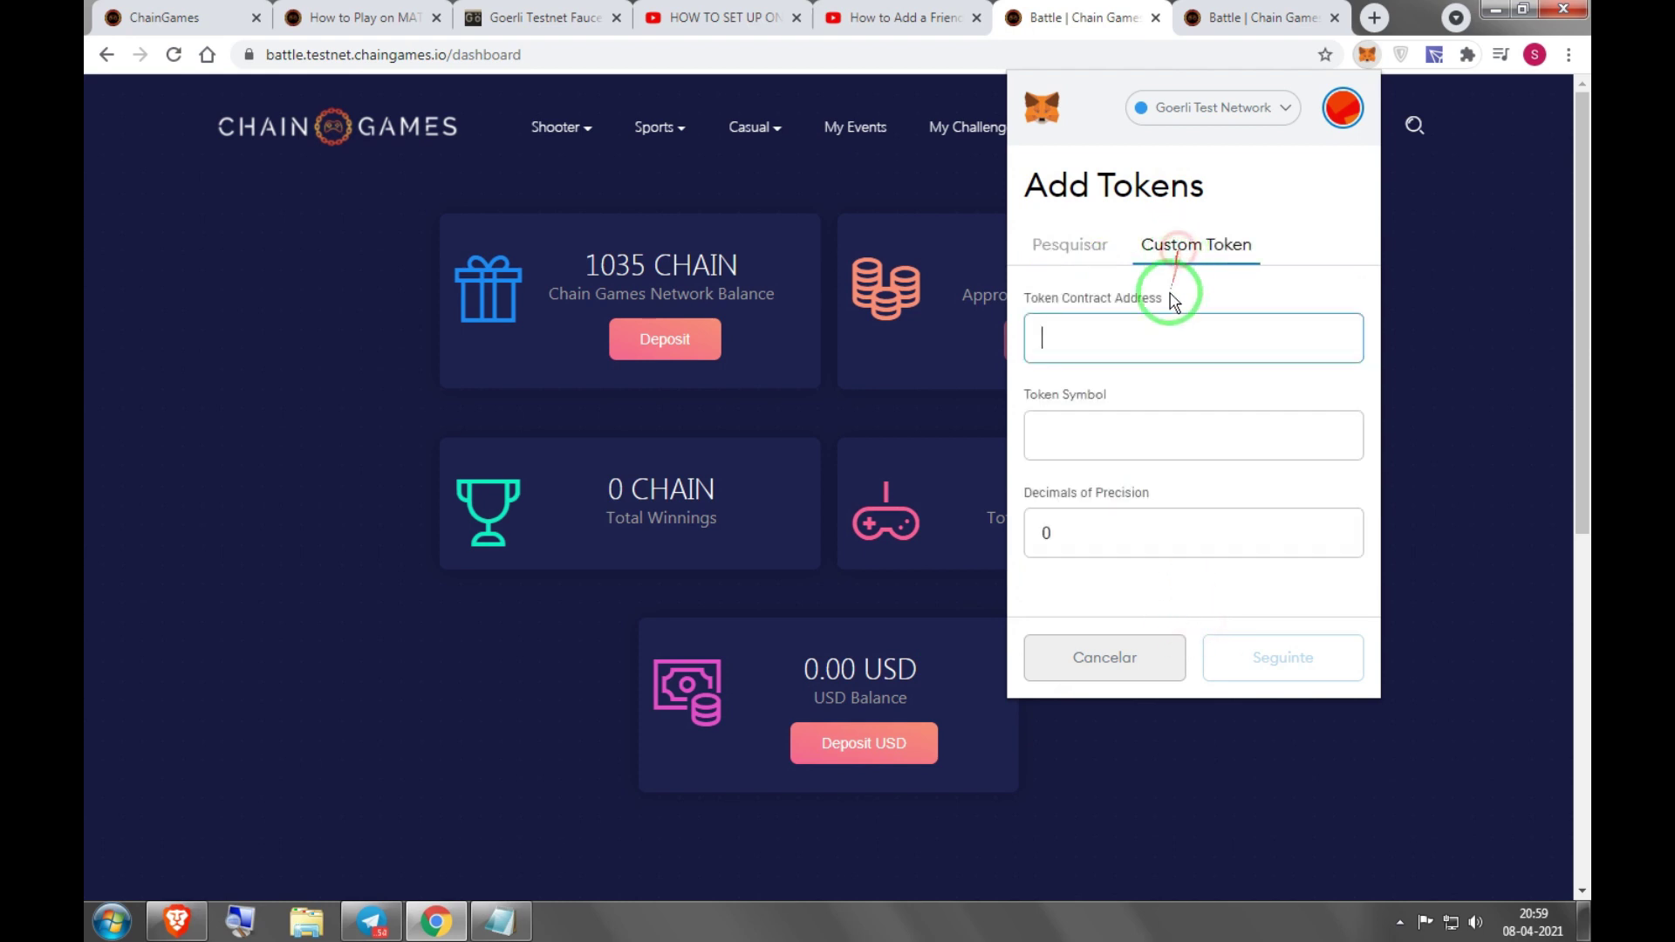
click(1125, 660)
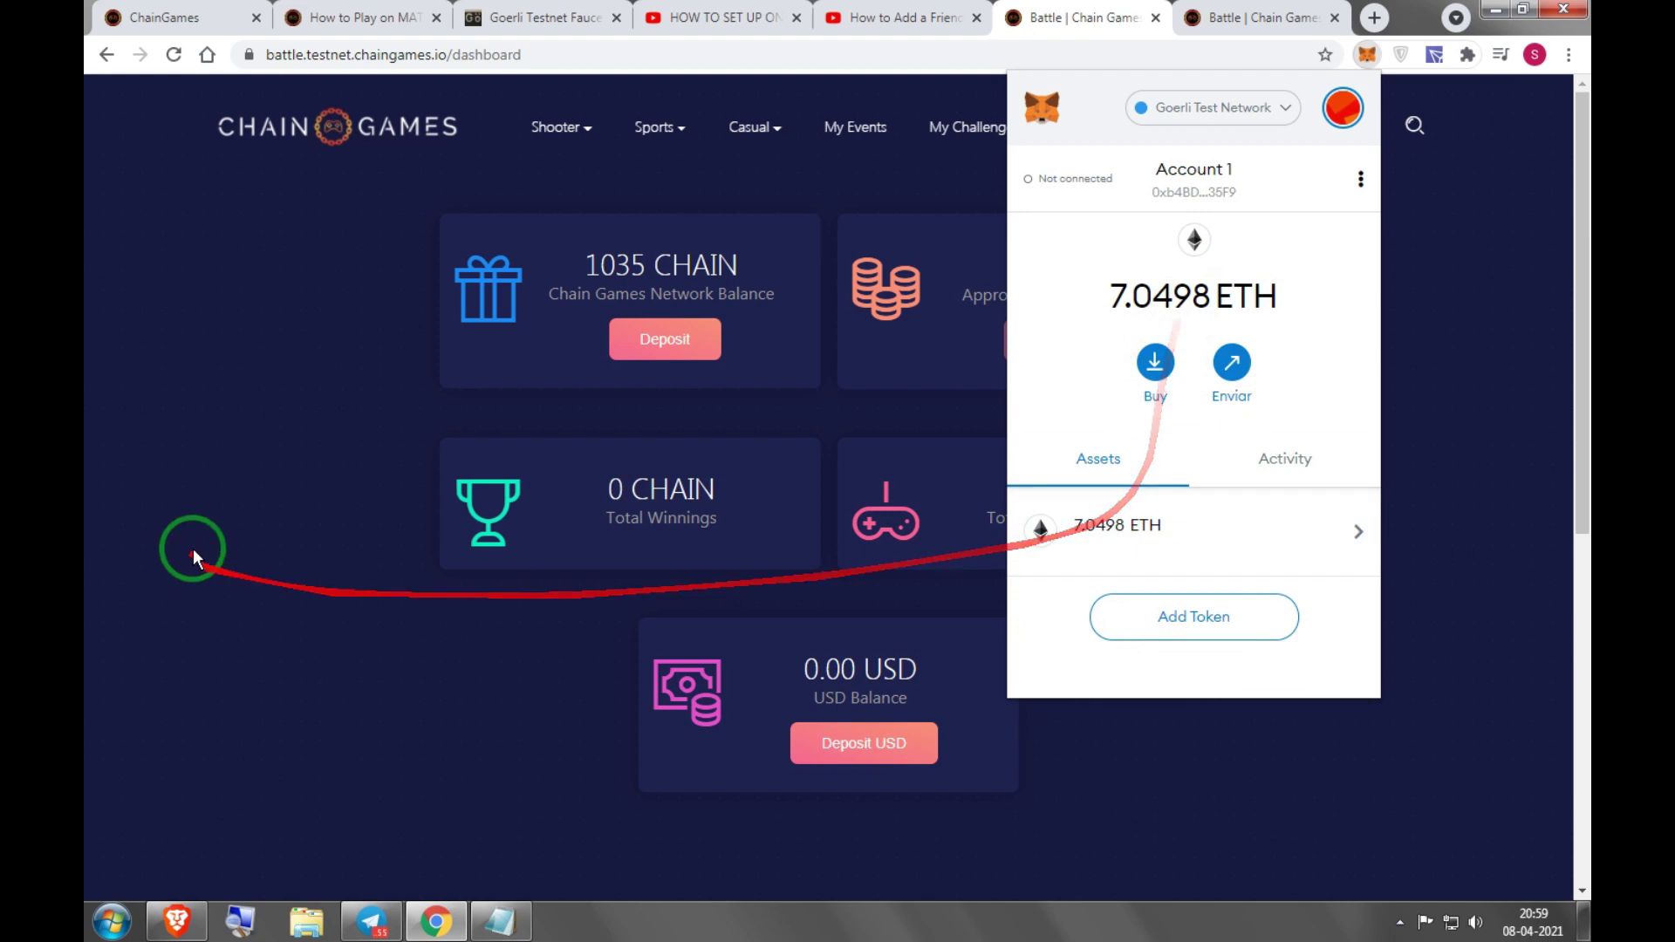
click(266, 467)
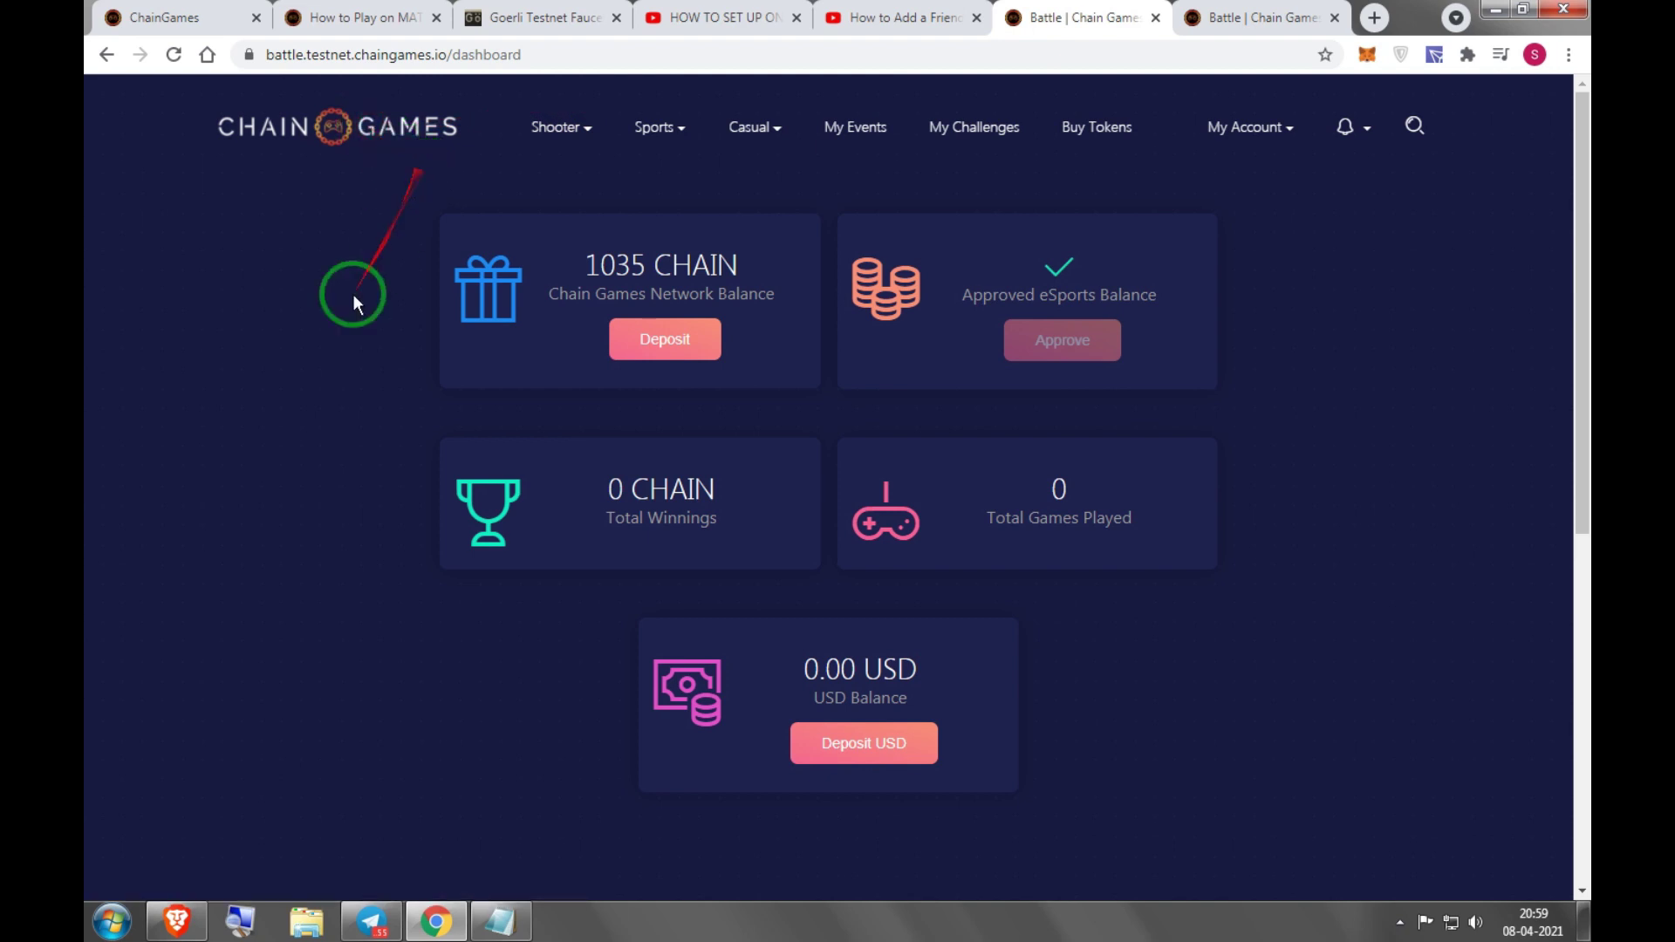
Step: Go to the FIFA events page and open the first FIFA 21 Max Score #4 event
scroll(332, 332, down, 5)
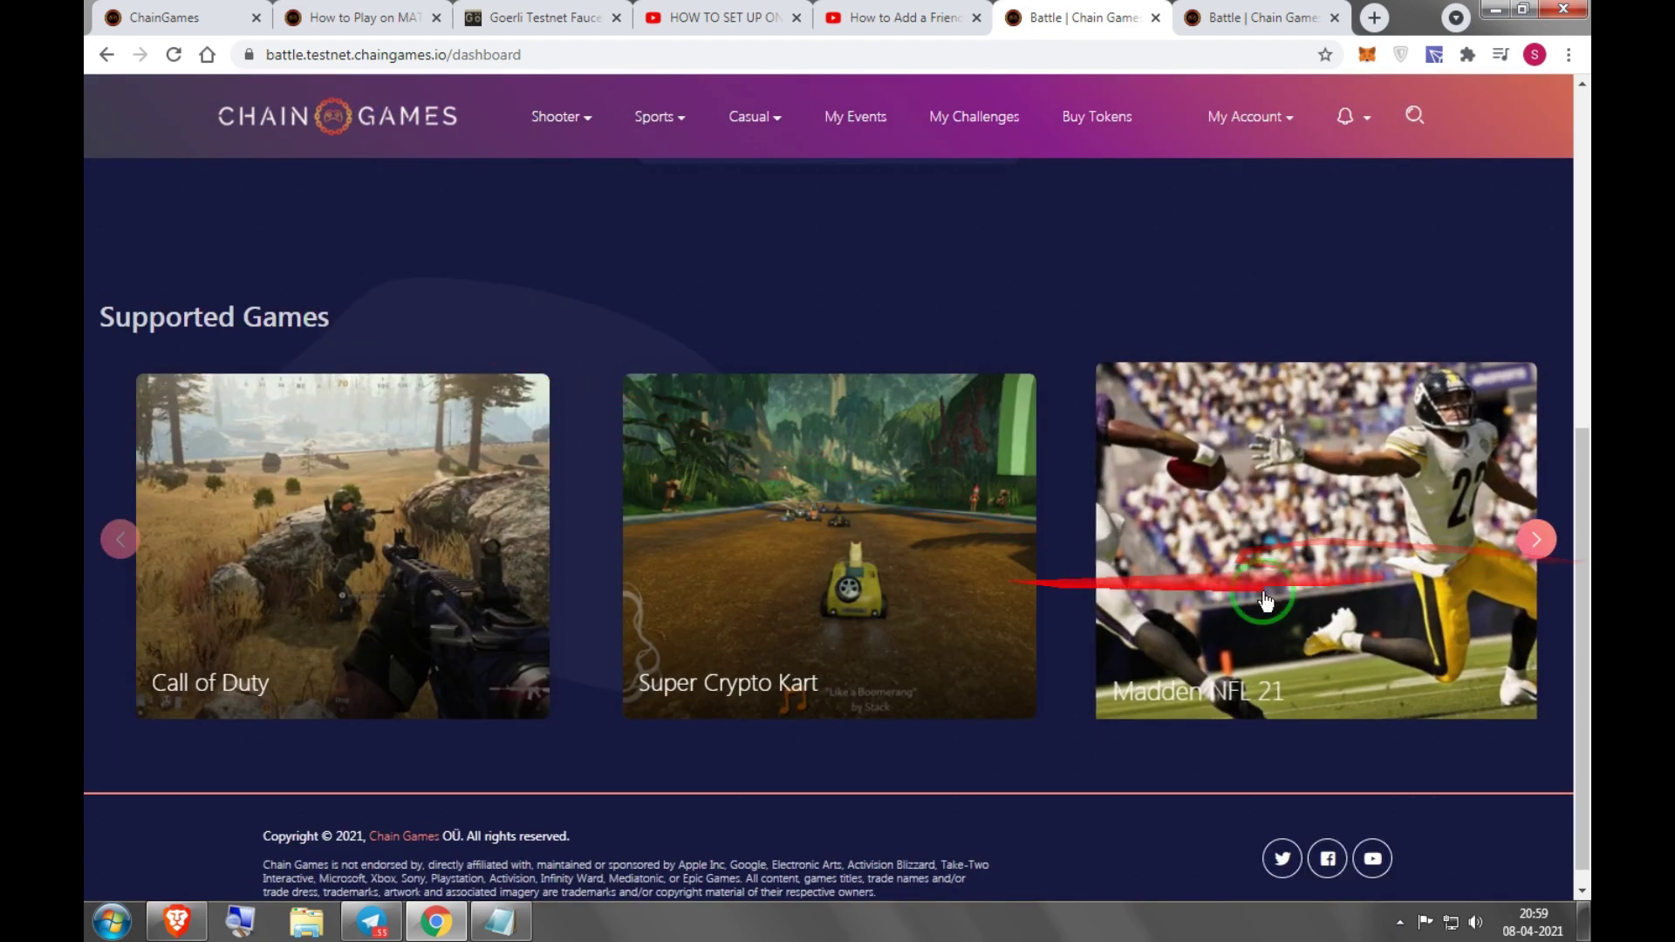
click(1536, 539)
click(1230, 528)
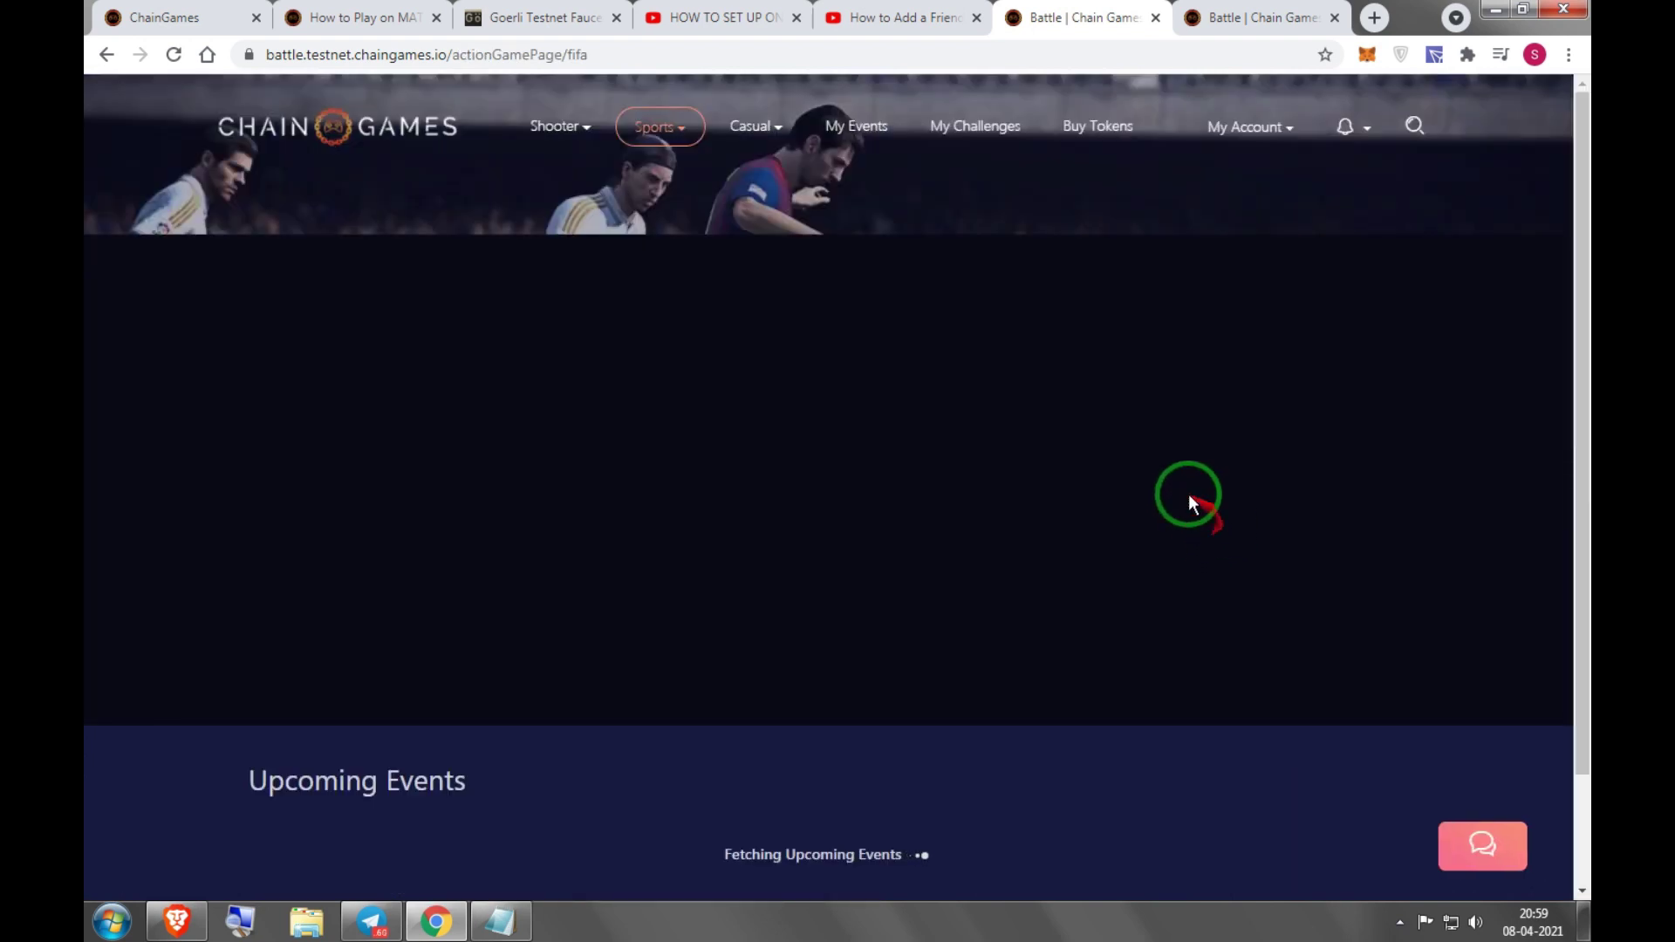
scroll(702, 593, down, 7)
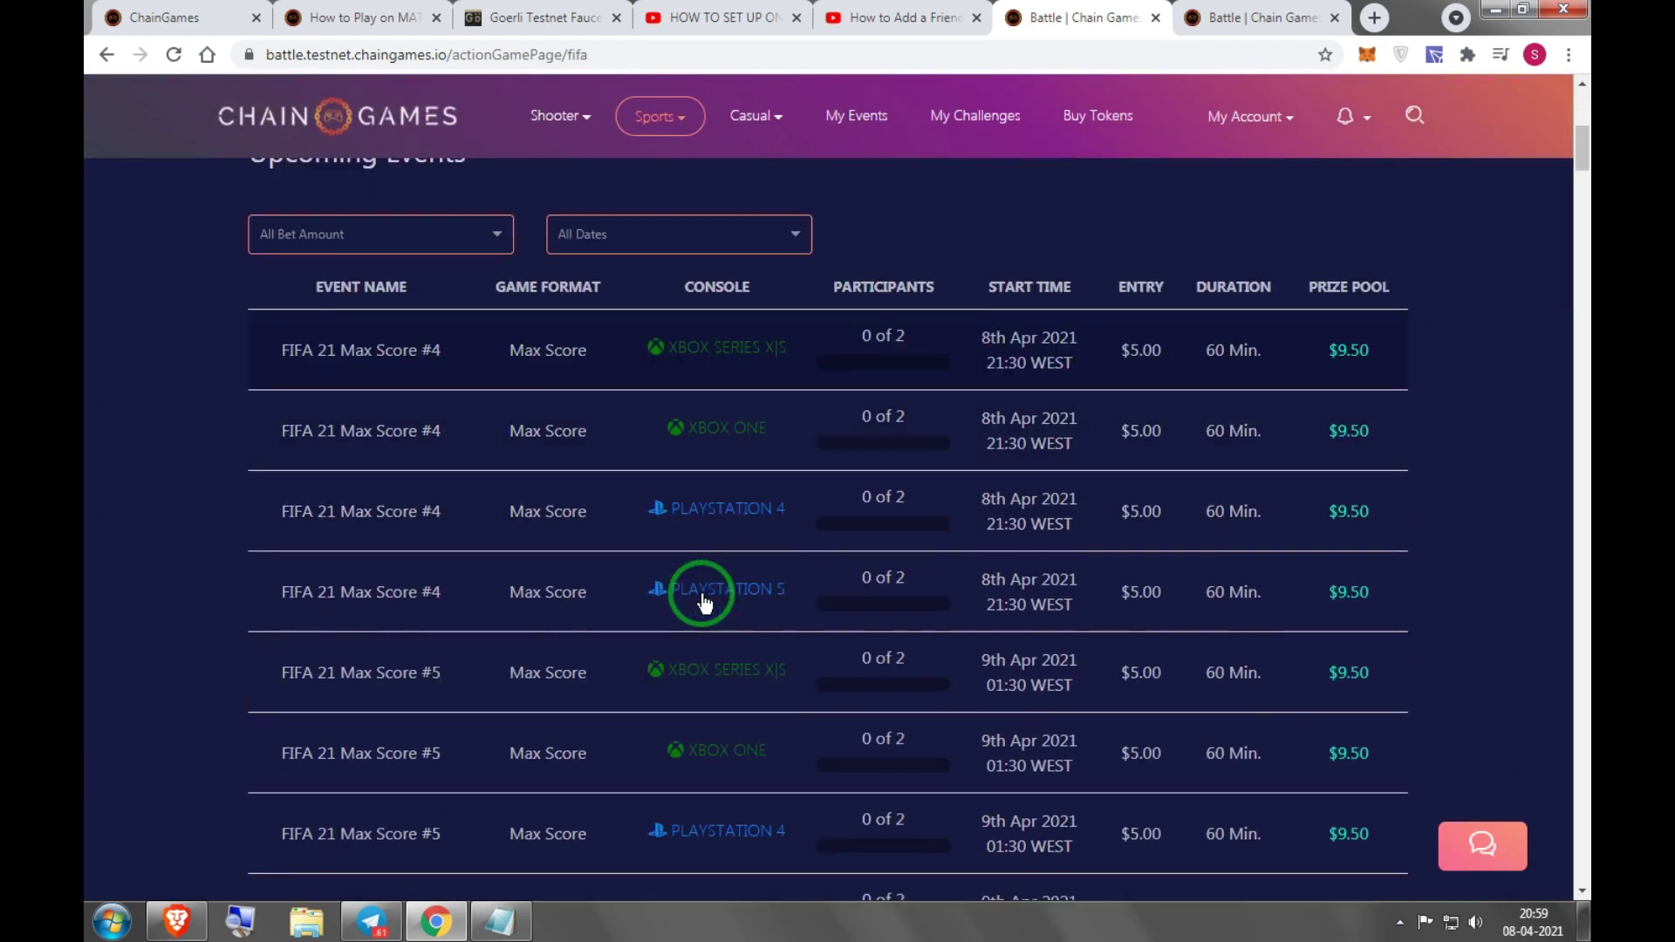
mouse_move(703, 587)
mouse_down()
mouse_move(1017, 318)
mouse_move(1350, 408)
mouse_move(732, 322)
mouse_move(490, 384)
mouse_up()
click(481, 362)
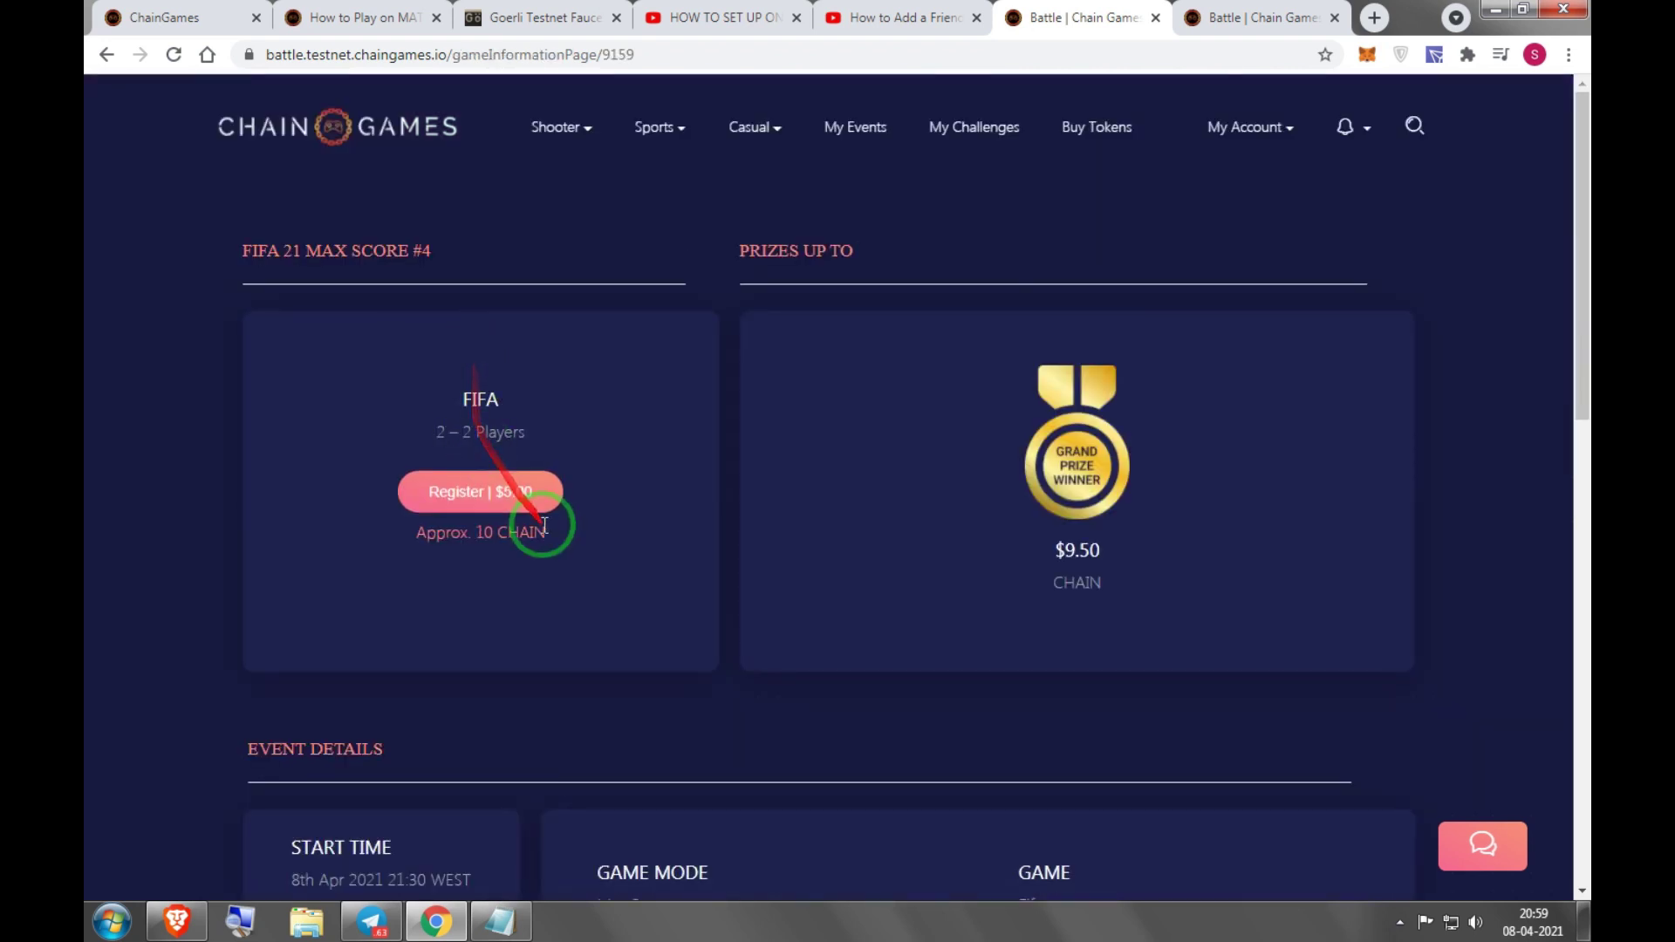
Step: Register for the event at $5.00 paying in CHAIN currency
click(472, 495)
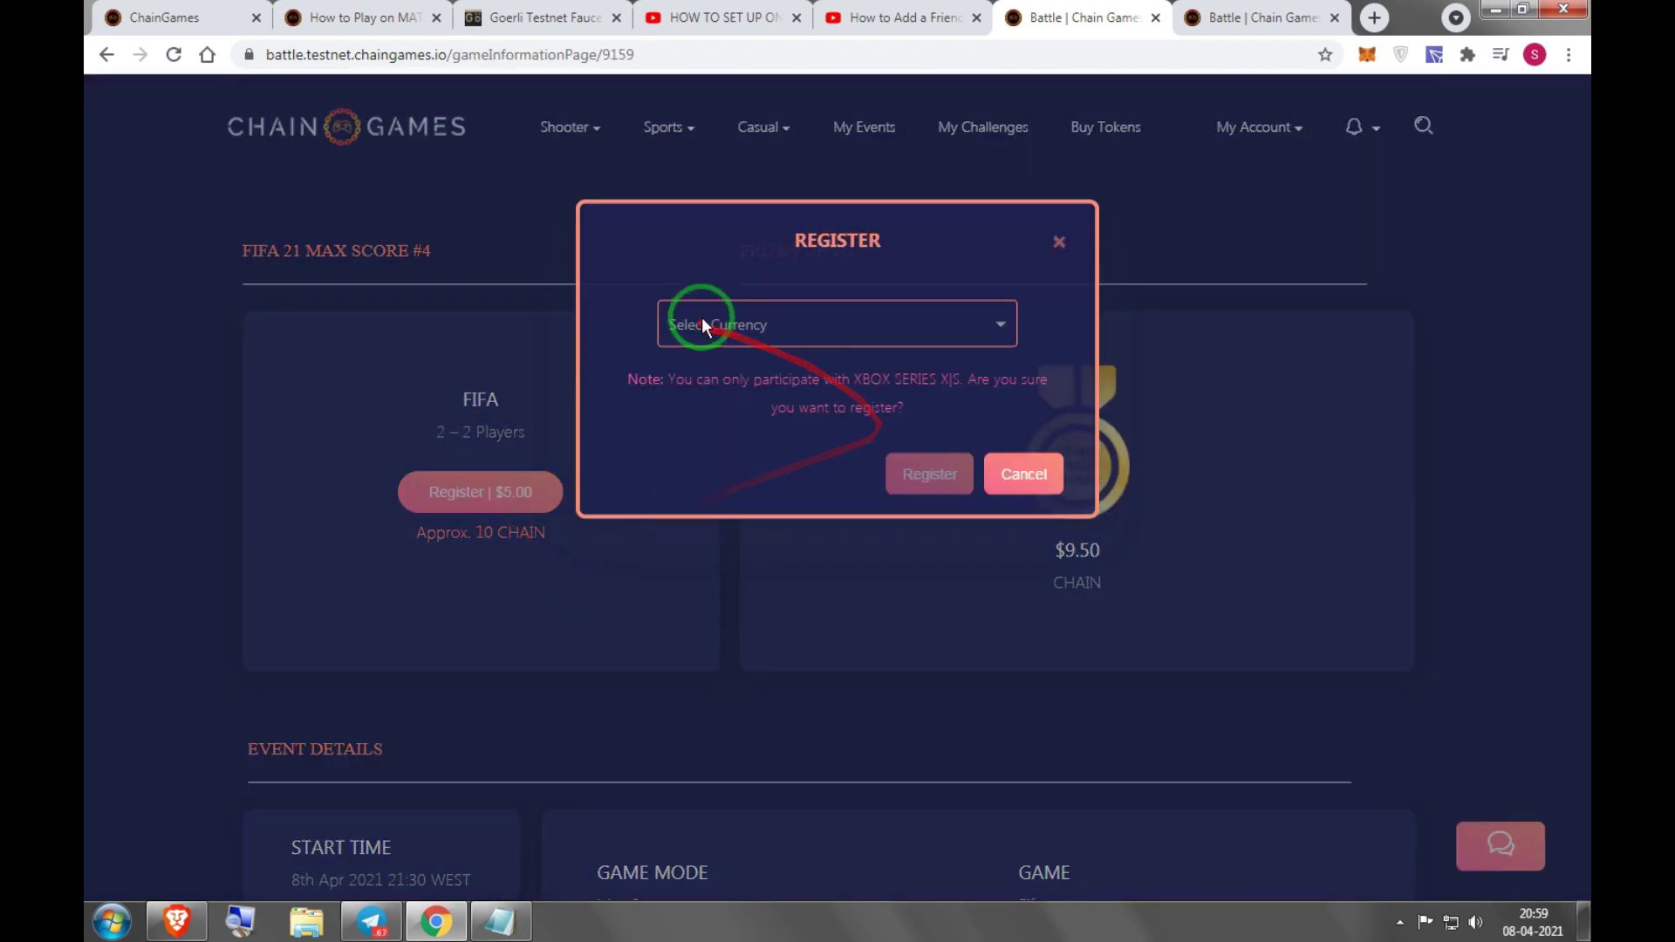
click(809, 324)
click(717, 385)
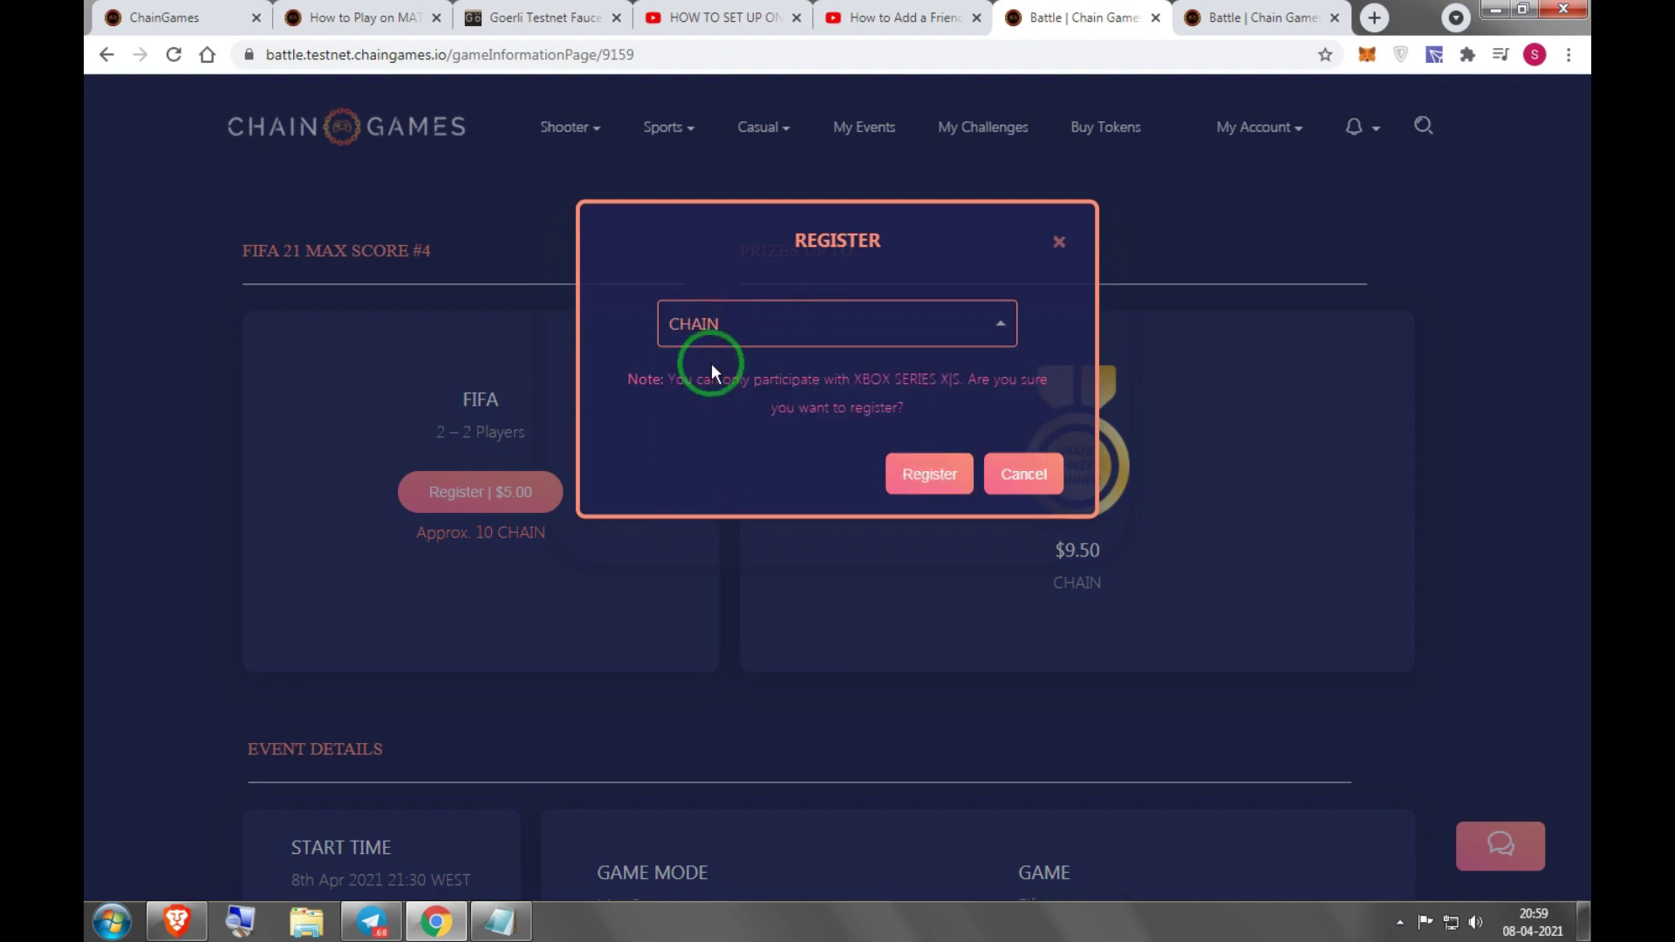
click(899, 626)
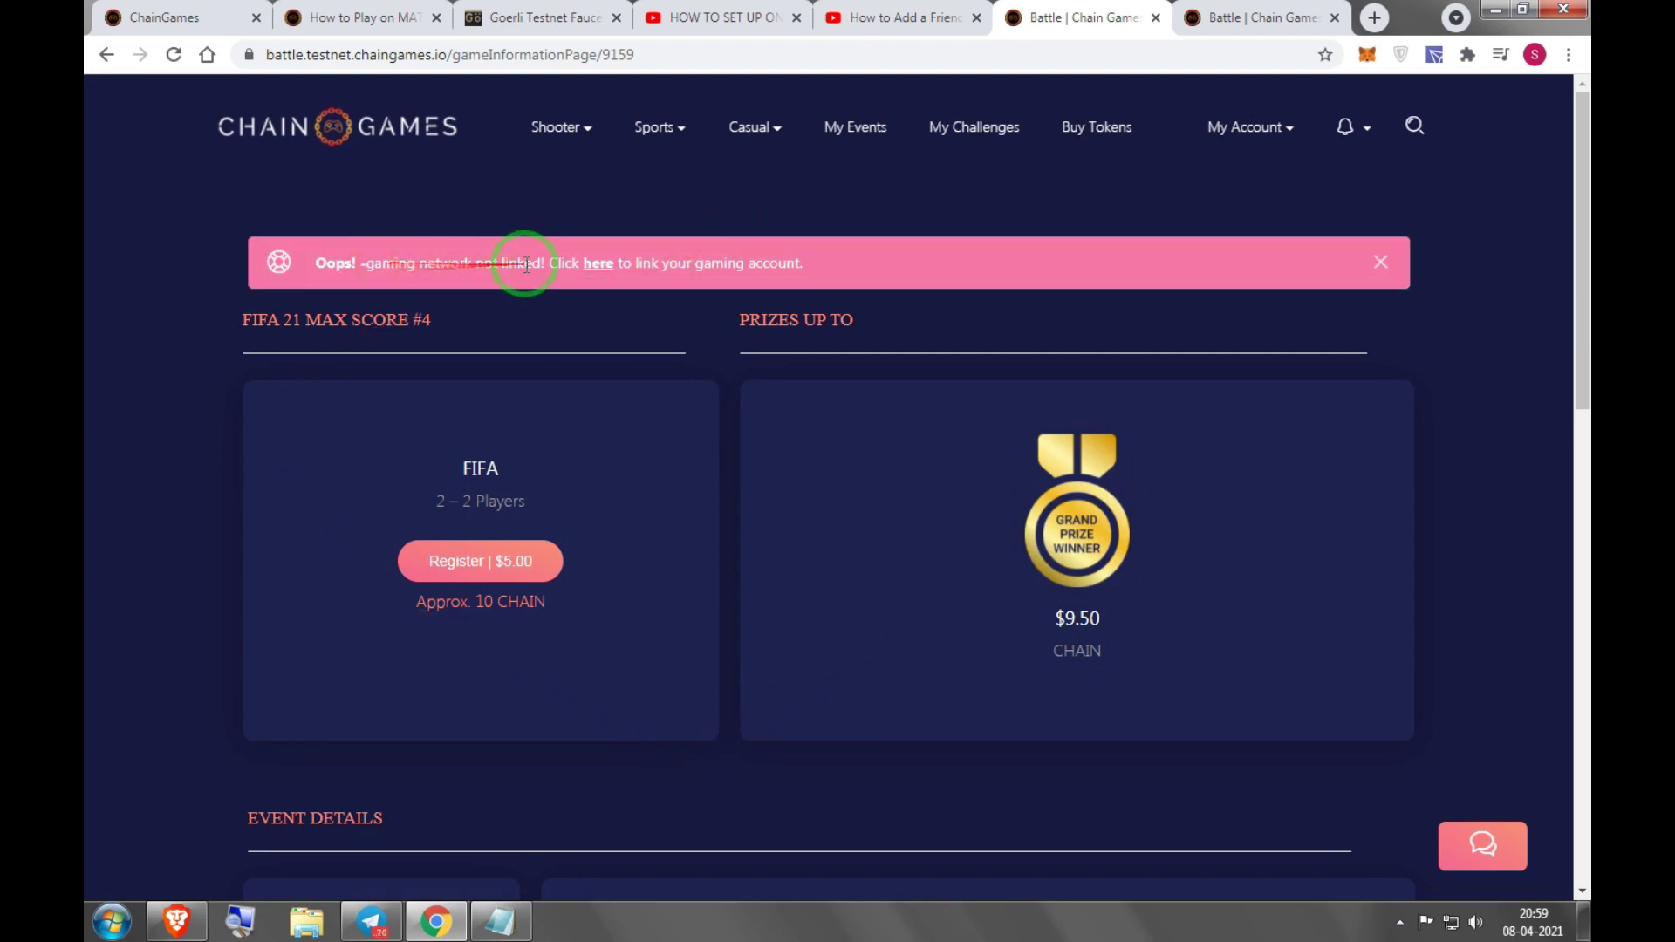
Step: Follow the 'here' link in the 'gaming network not linked' warning to Account Linking
click(598, 264)
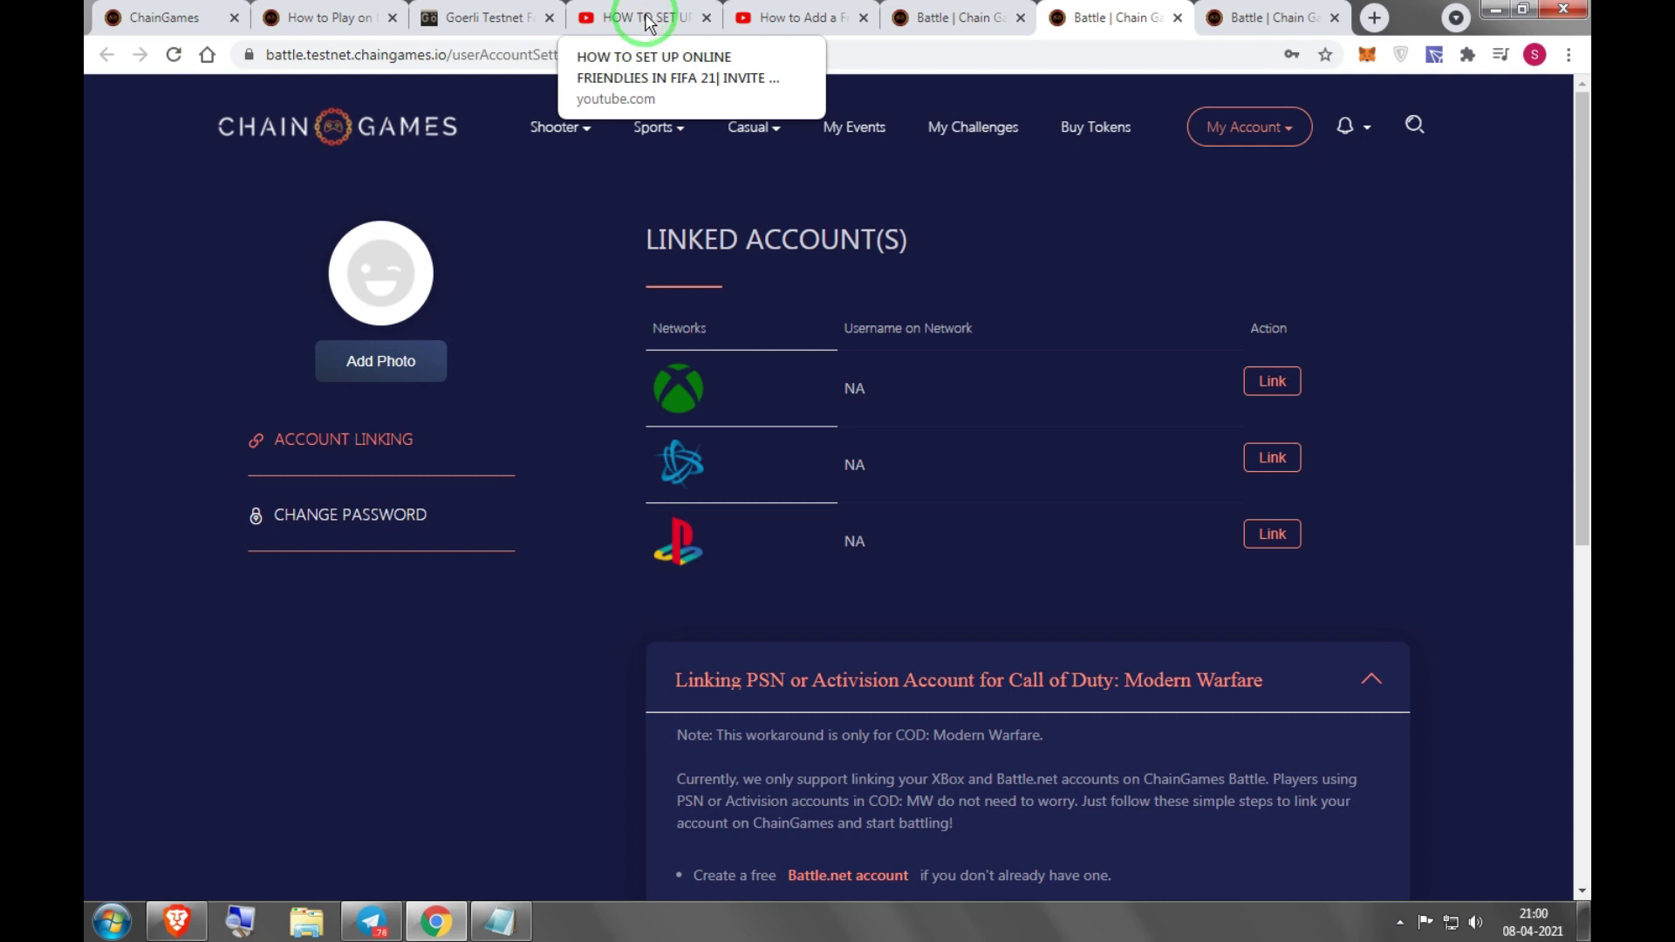
Step: Look over the FIFA online friendlies tutorial, then switch to the 'How to Add a Friend on PS4!' video
click(643, 20)
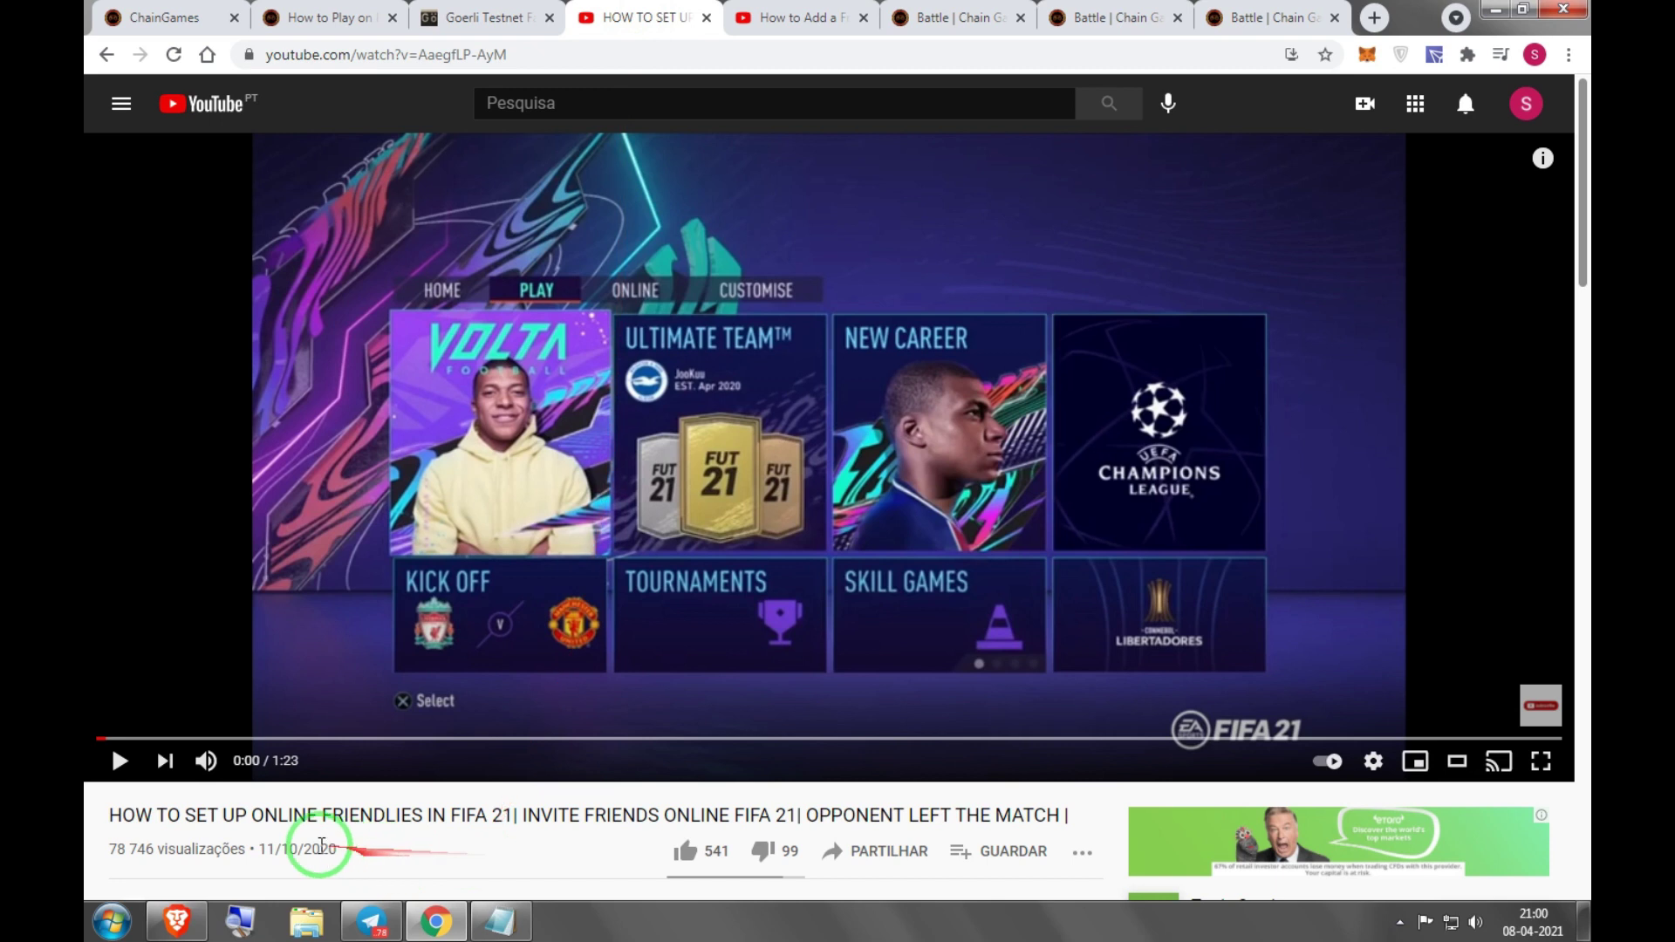
scroll(227, 836, down, 3)
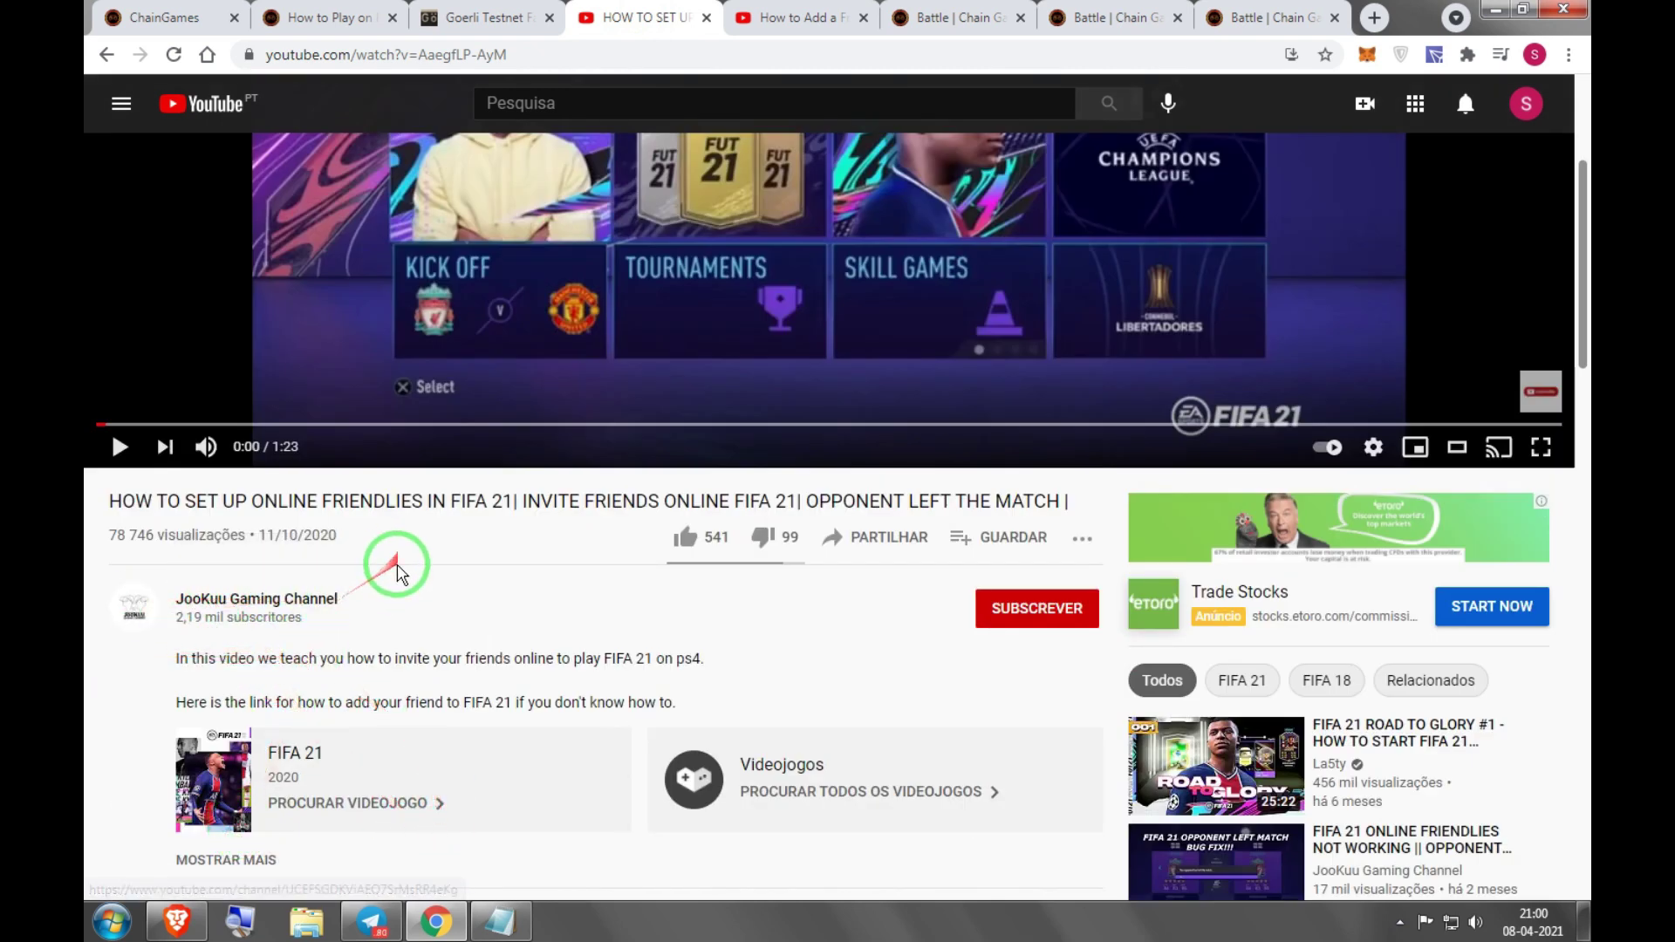
scroll(381, 504, up, 3)
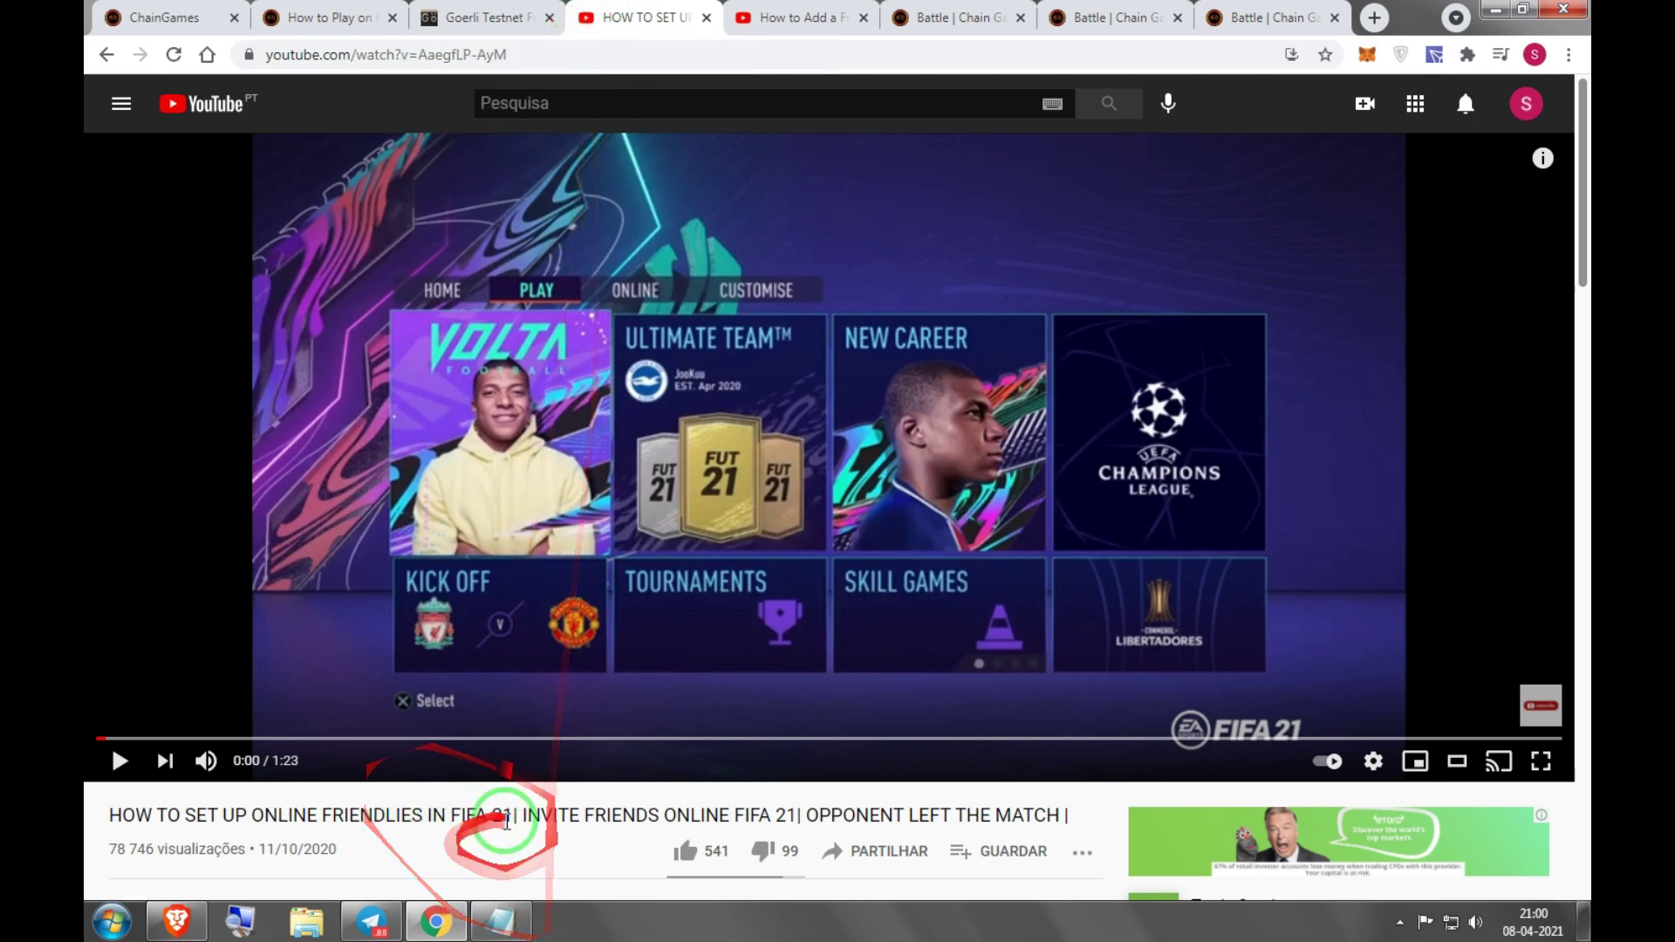
click(772, 16)
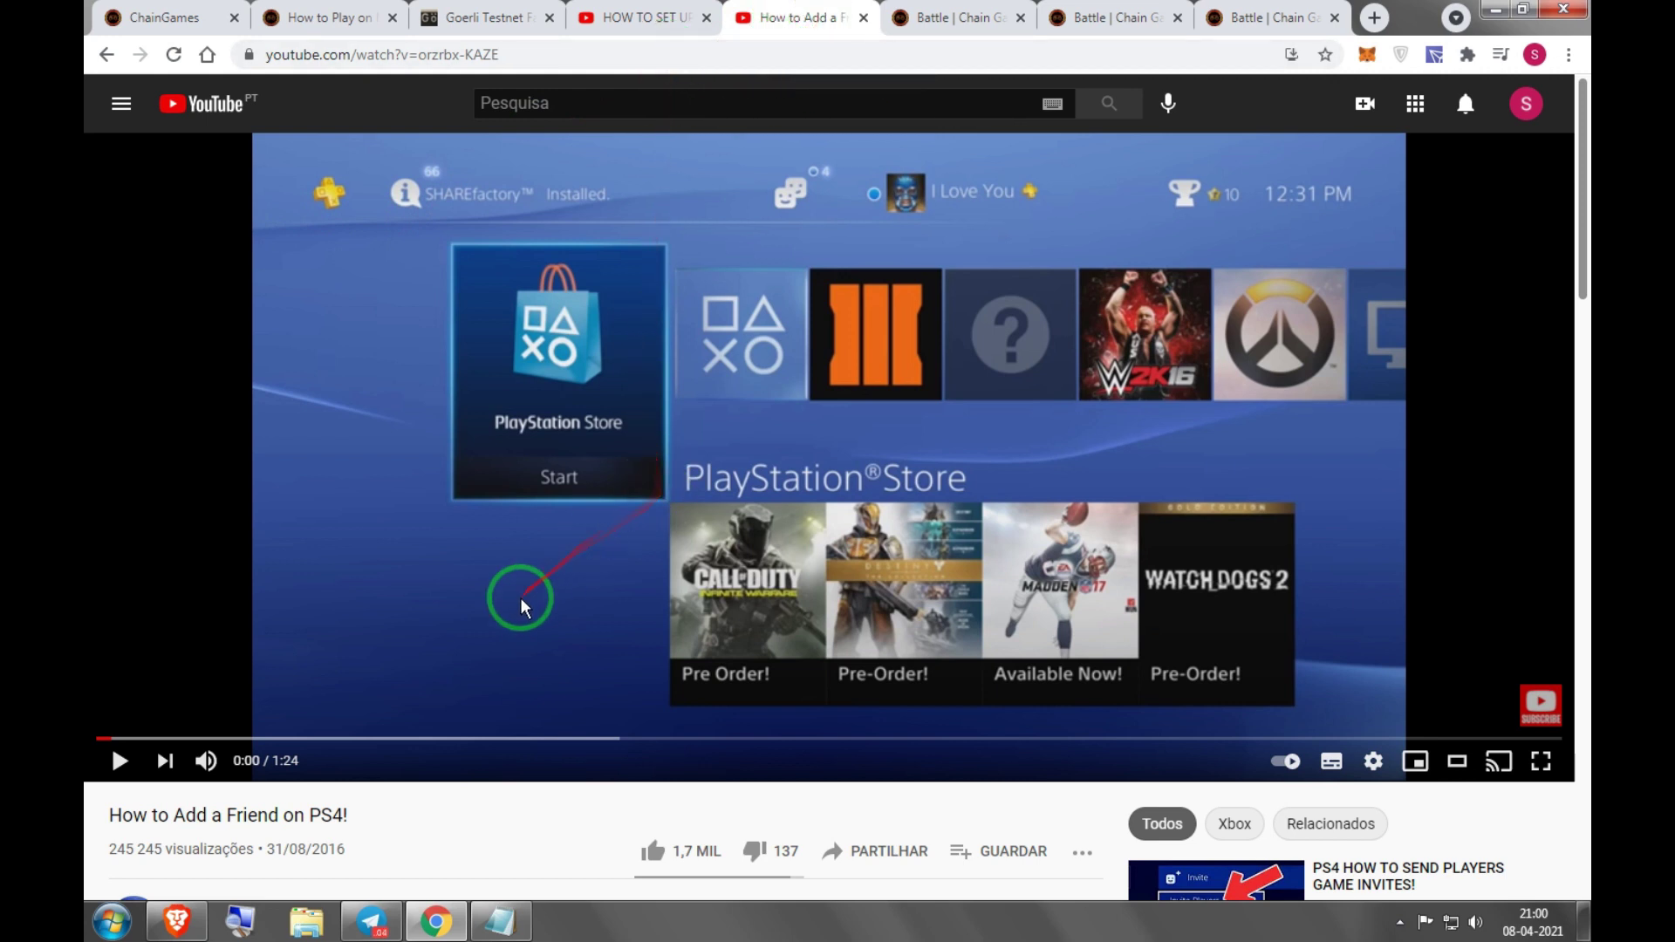
Step: Retry registering, then go back to FIFA Upcoming Events and reopen the first FIFA 21 Max Score #4 row
click(971, 17)
click(483, 581)
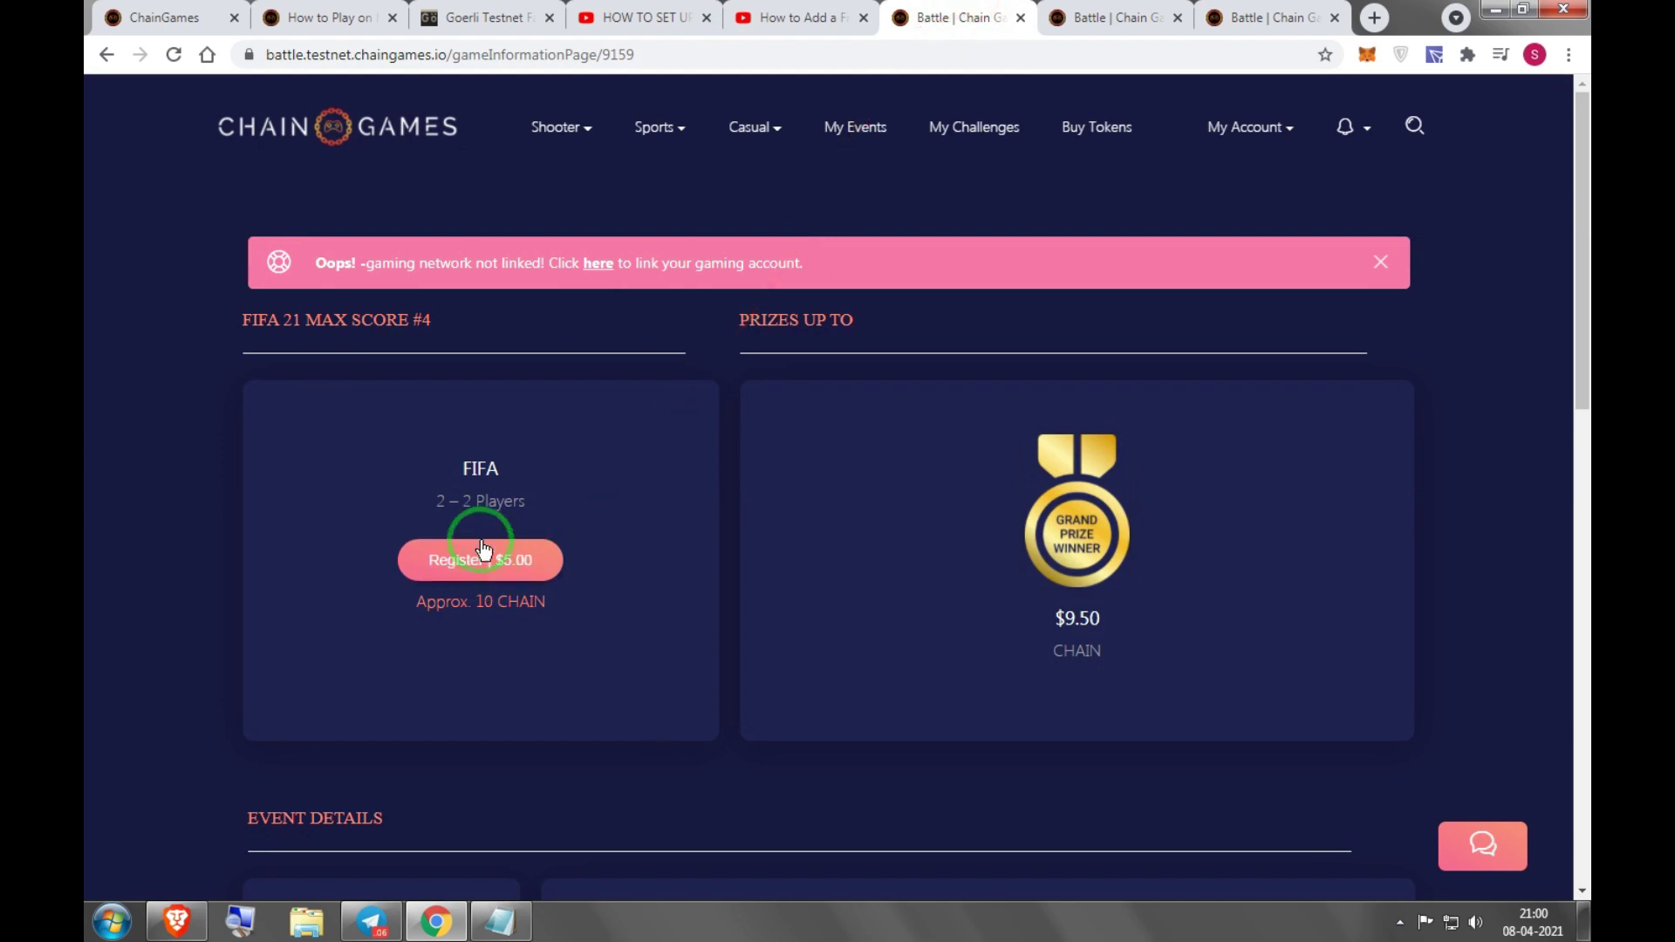
scroll(446, 463, down, 6)
click(108, 54)
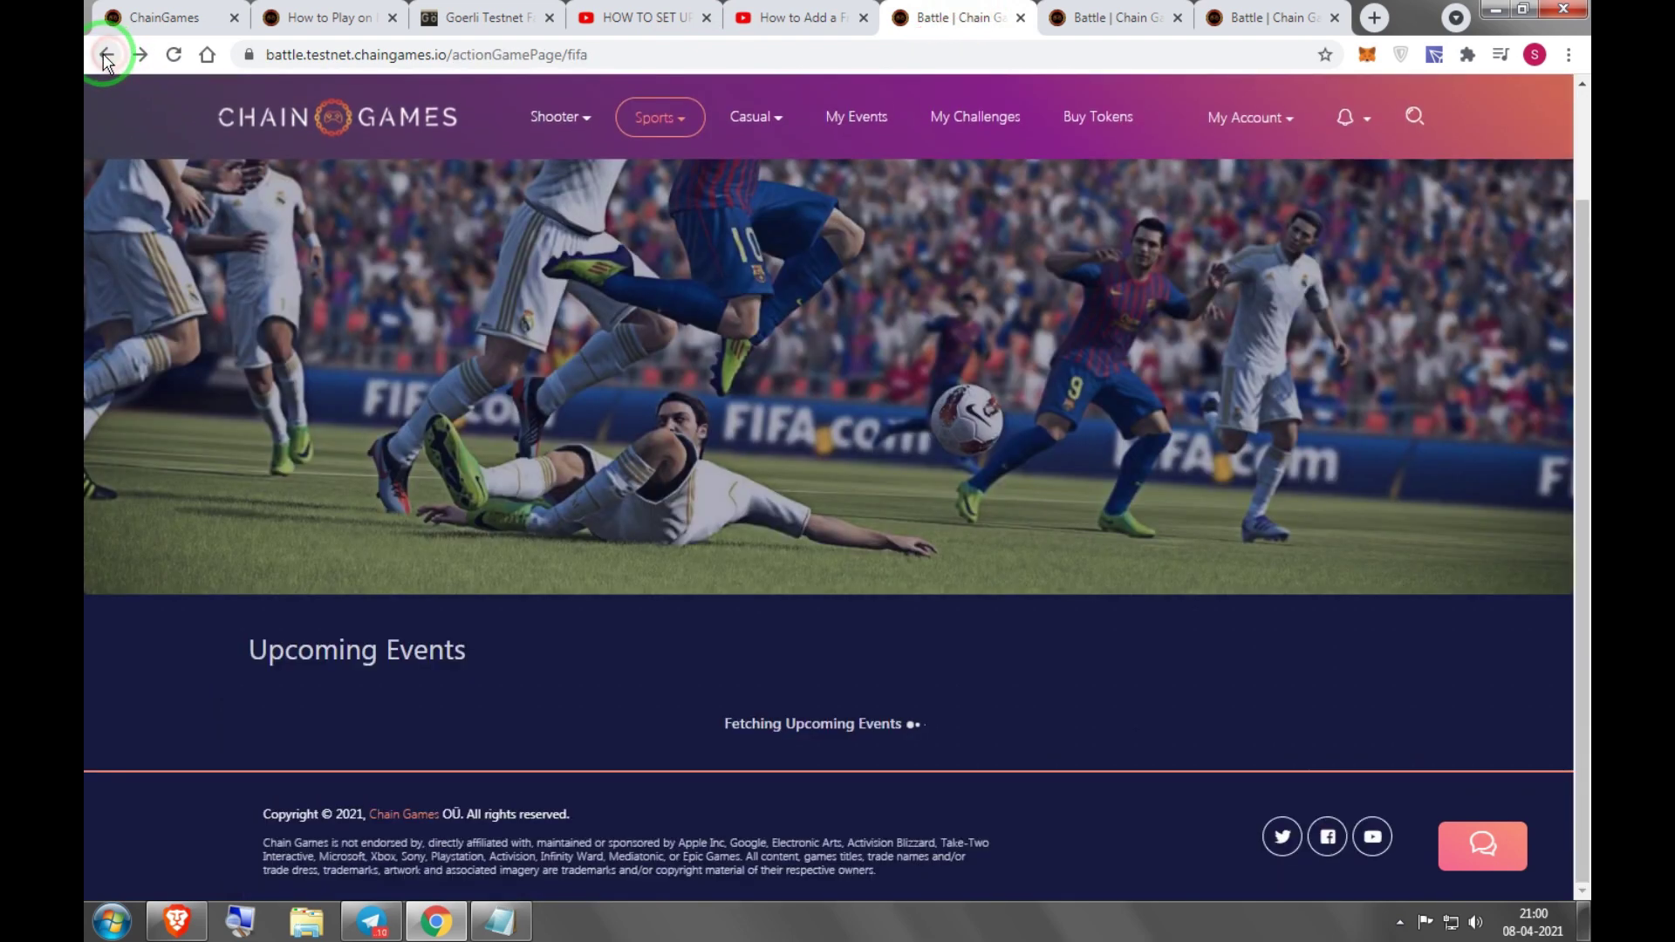
scroll(561, 468, down, 5)
scroll(610, 454, down, 3)
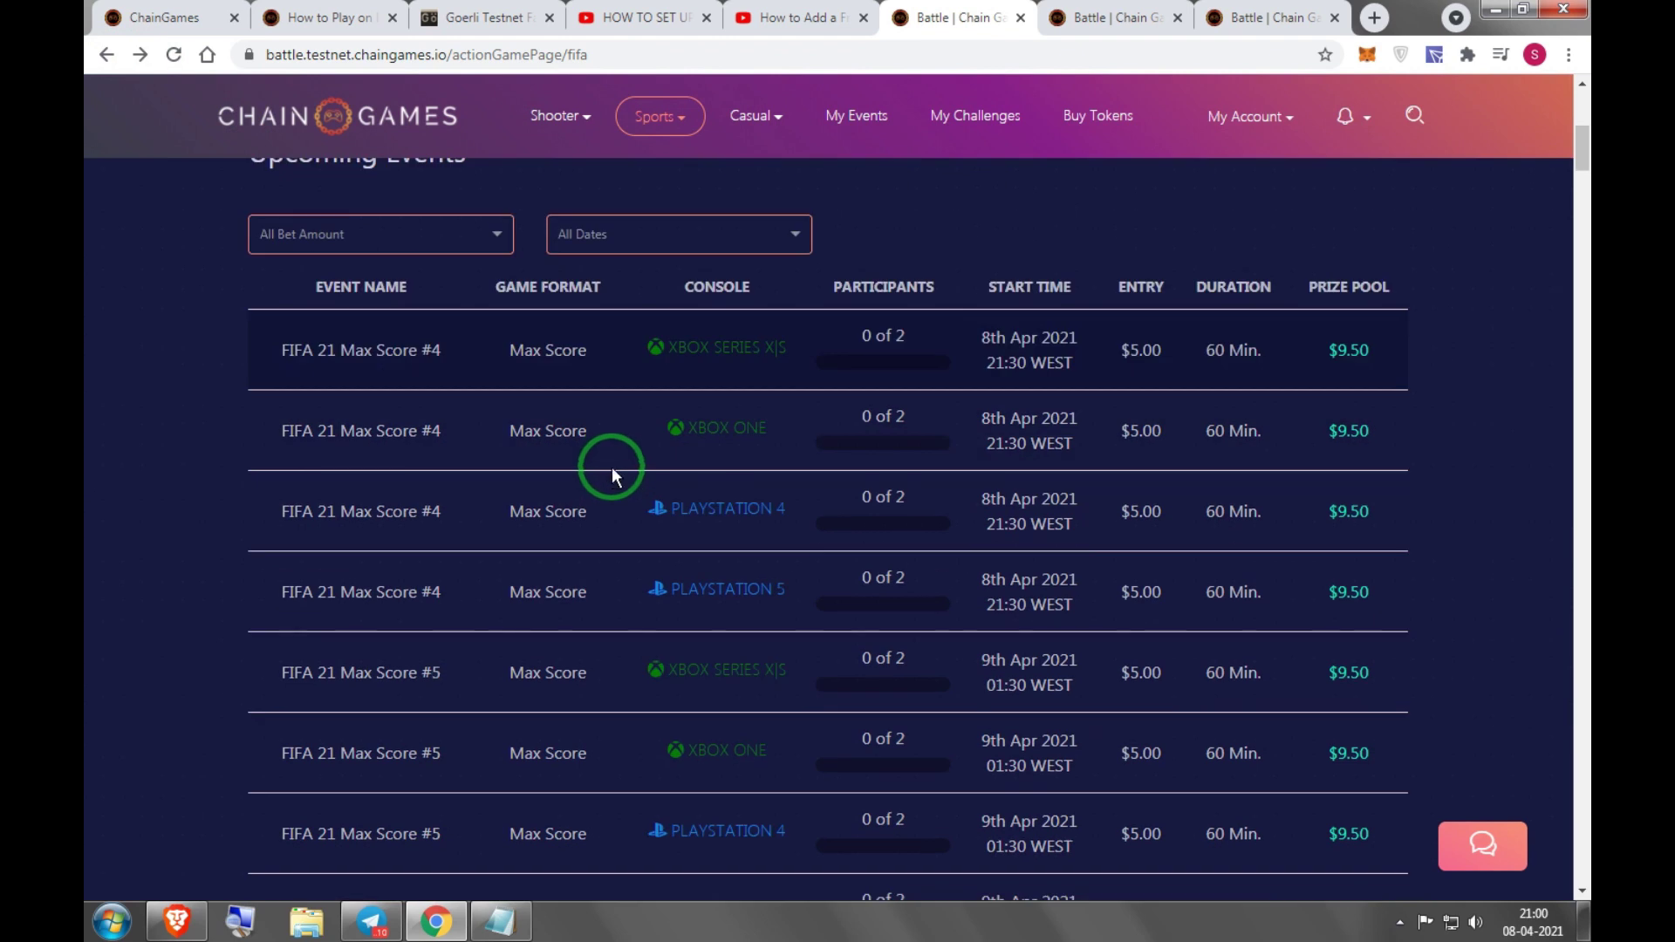
click(702, 375)
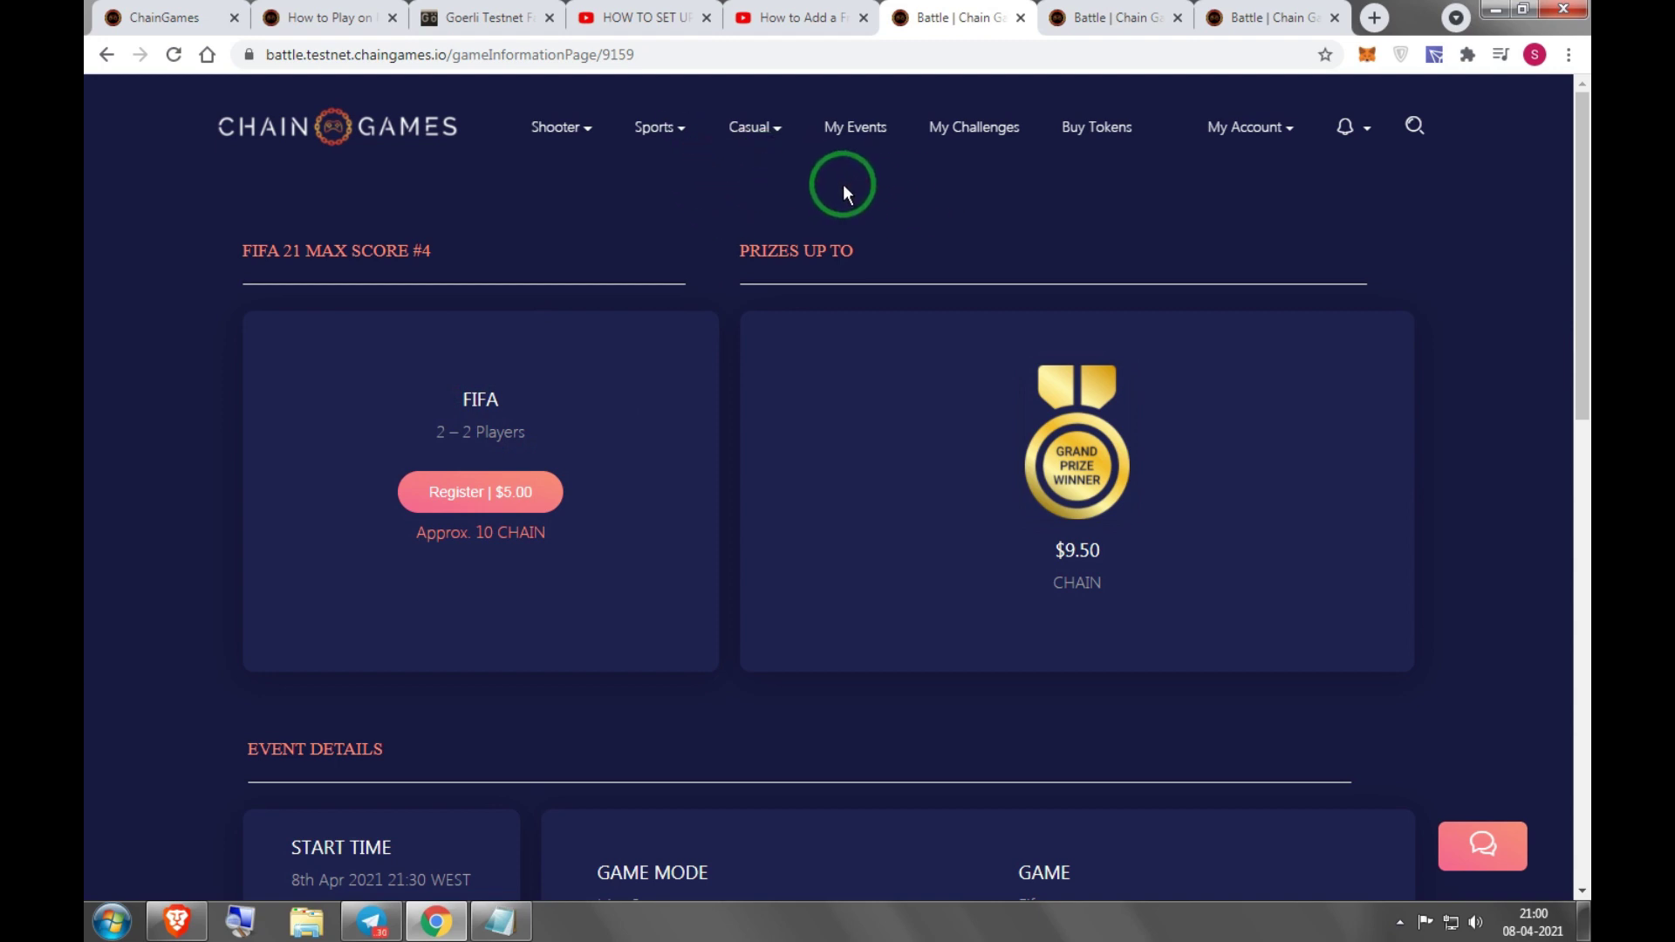
Step: Play the FIFA friendlies tutorial, seek to the friends-list part and pause, then return to Chain Games
click(643, 19)
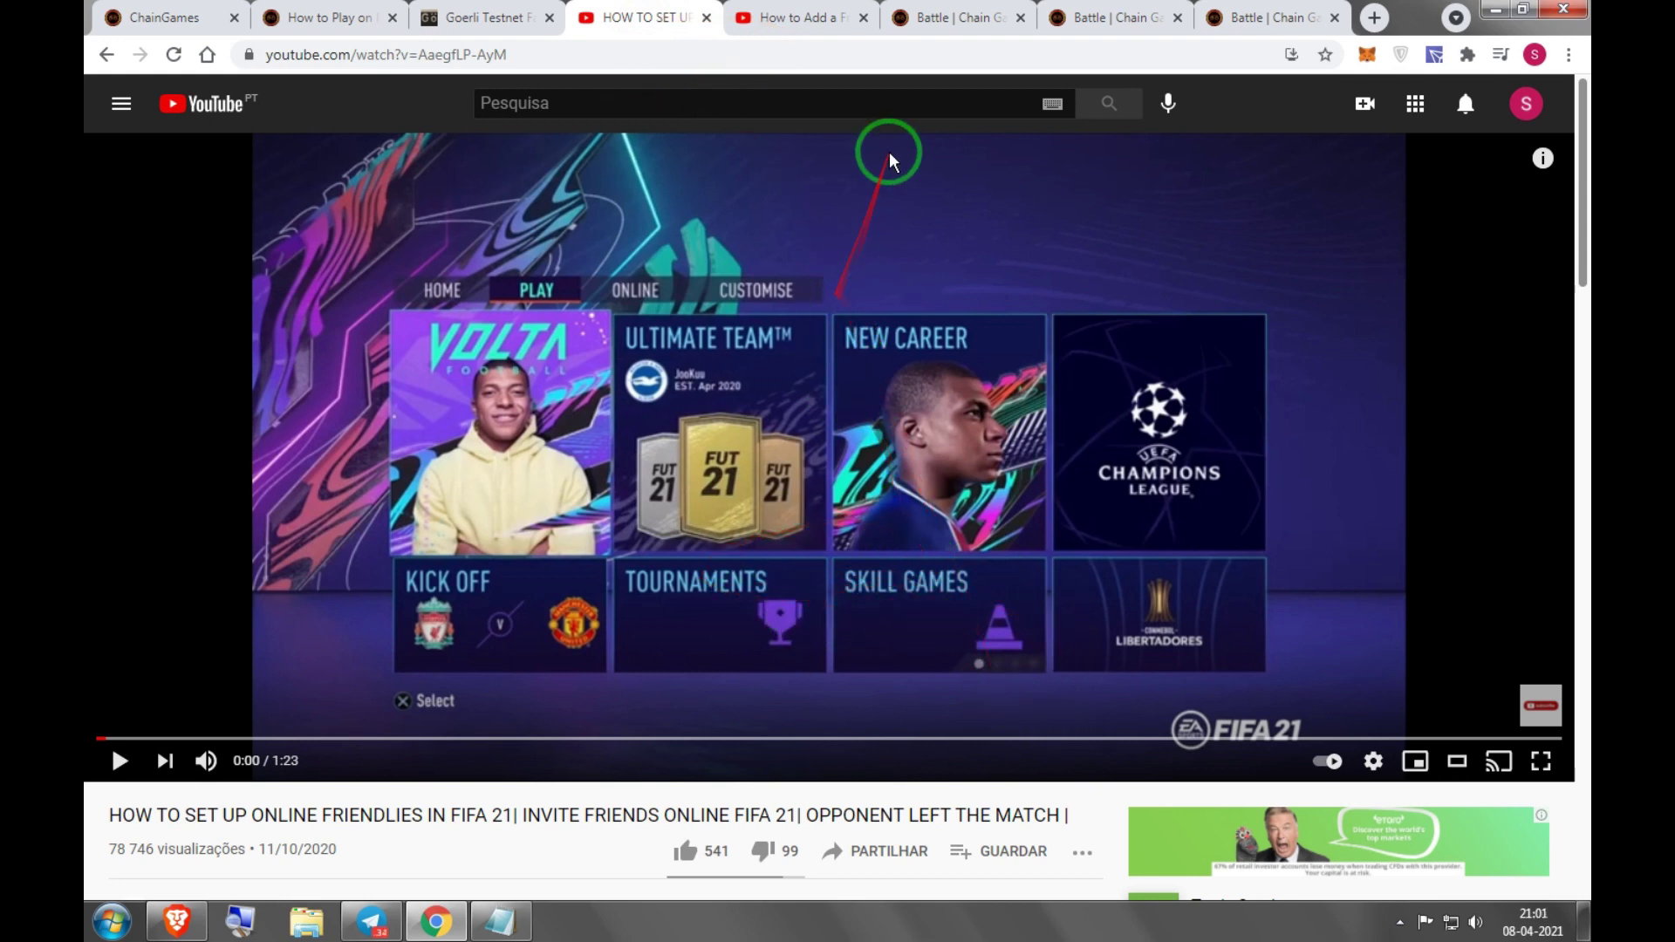
click(542, 738)
click(759, 738)
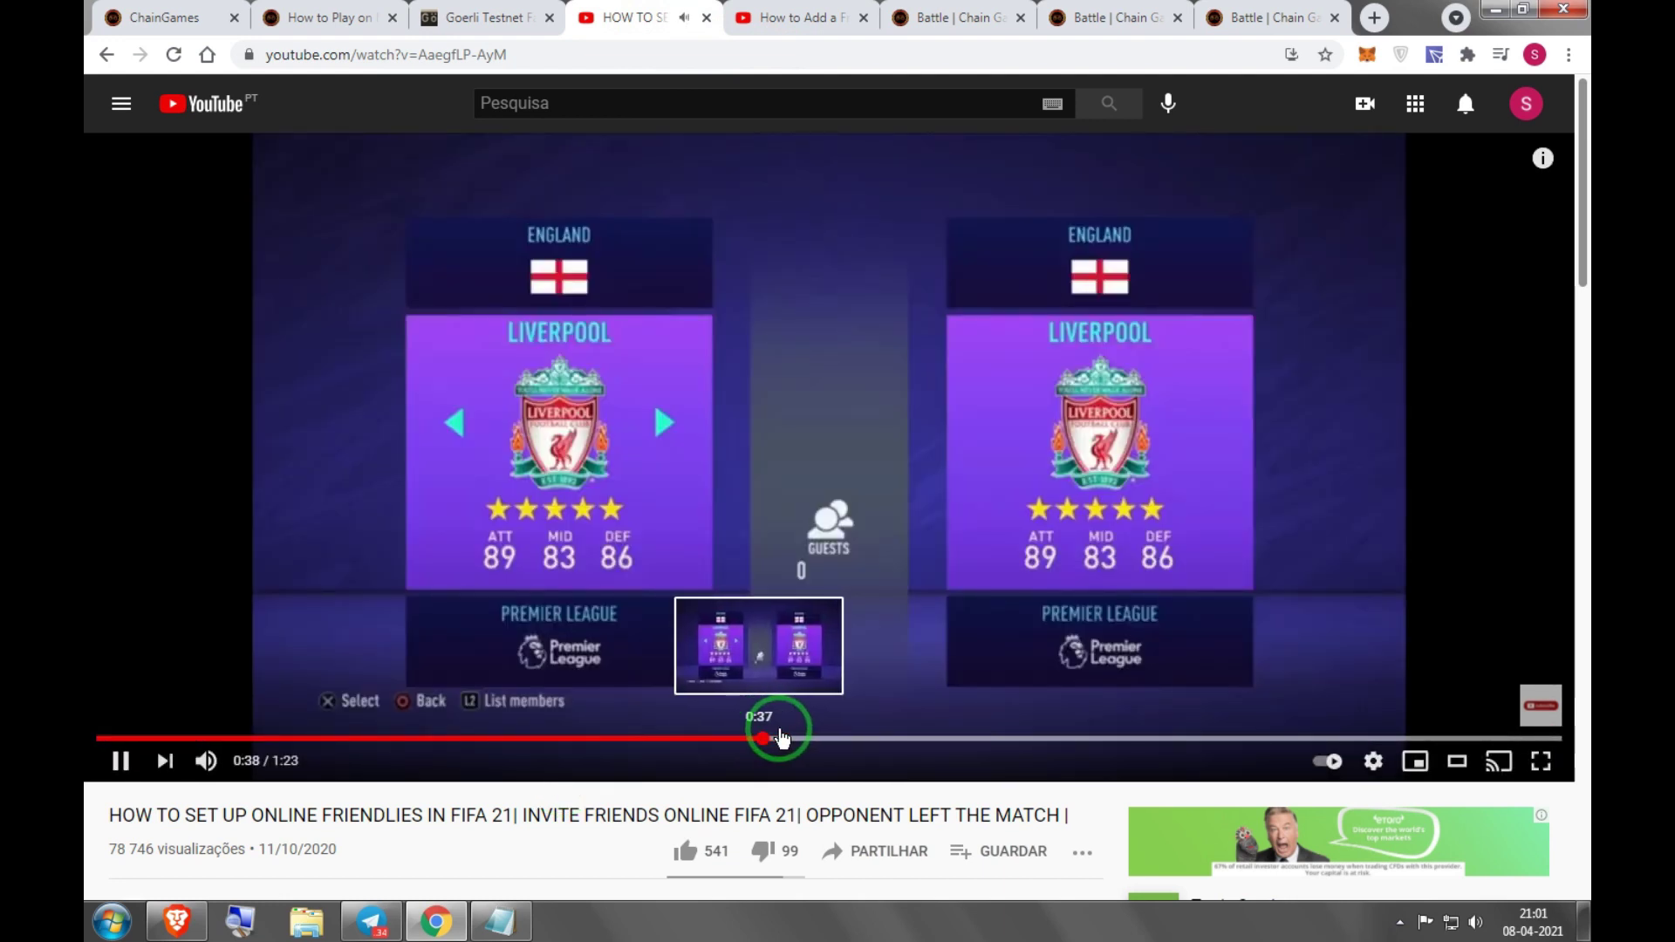
click(816, 738)
click(382, 738)
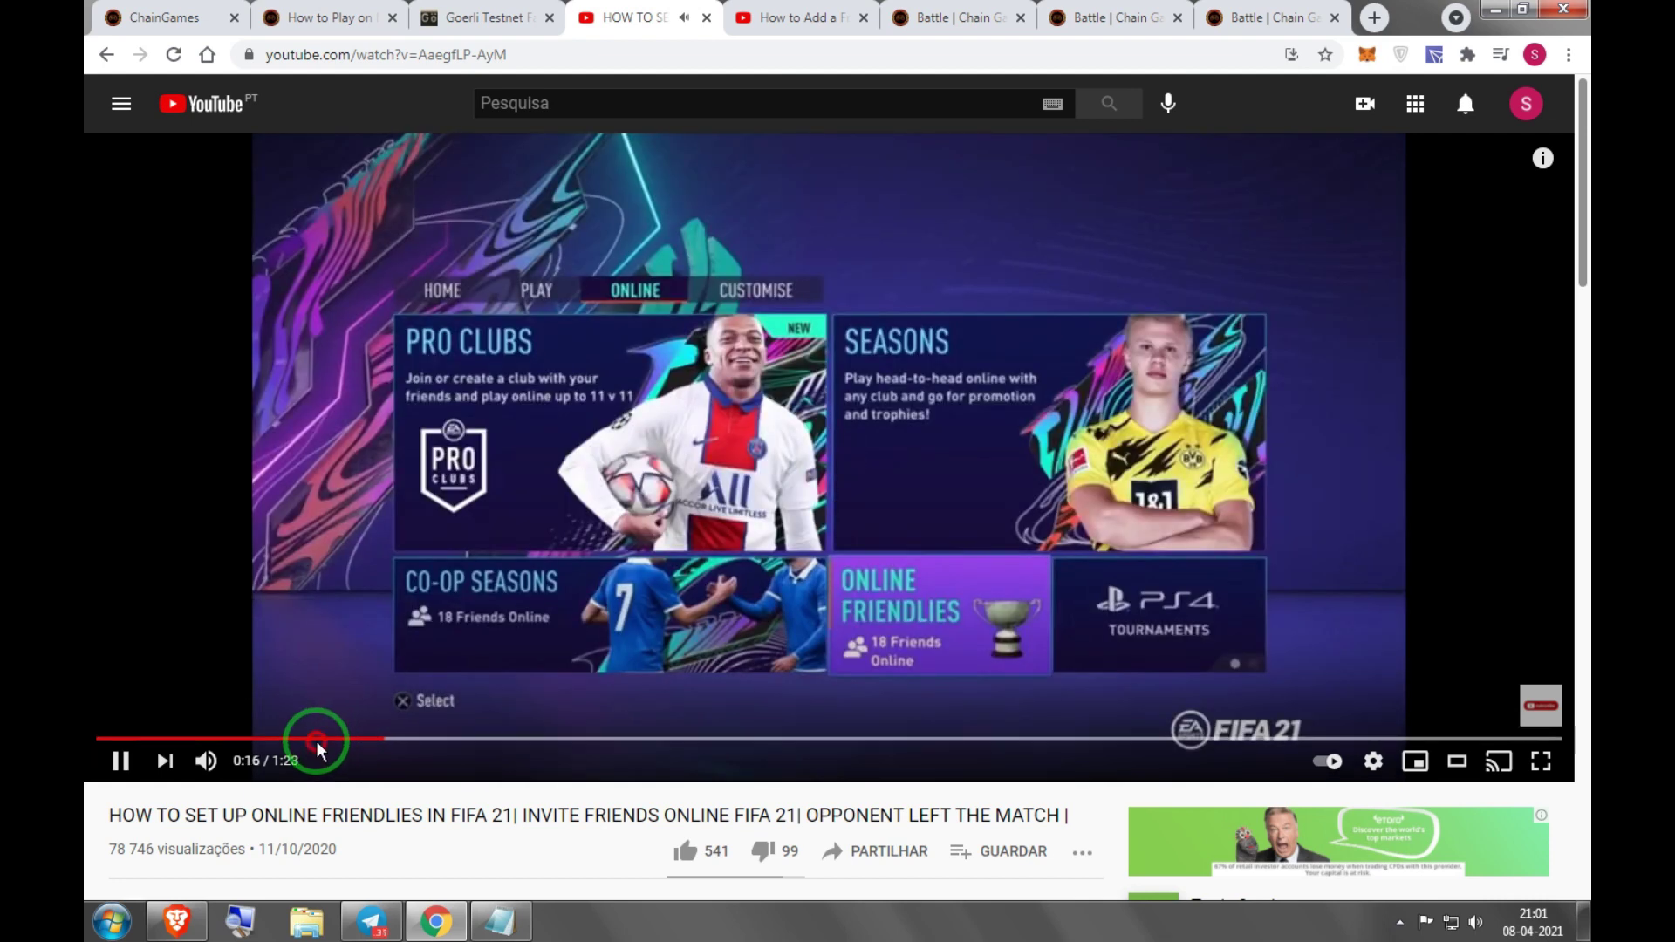
click(374, 738)
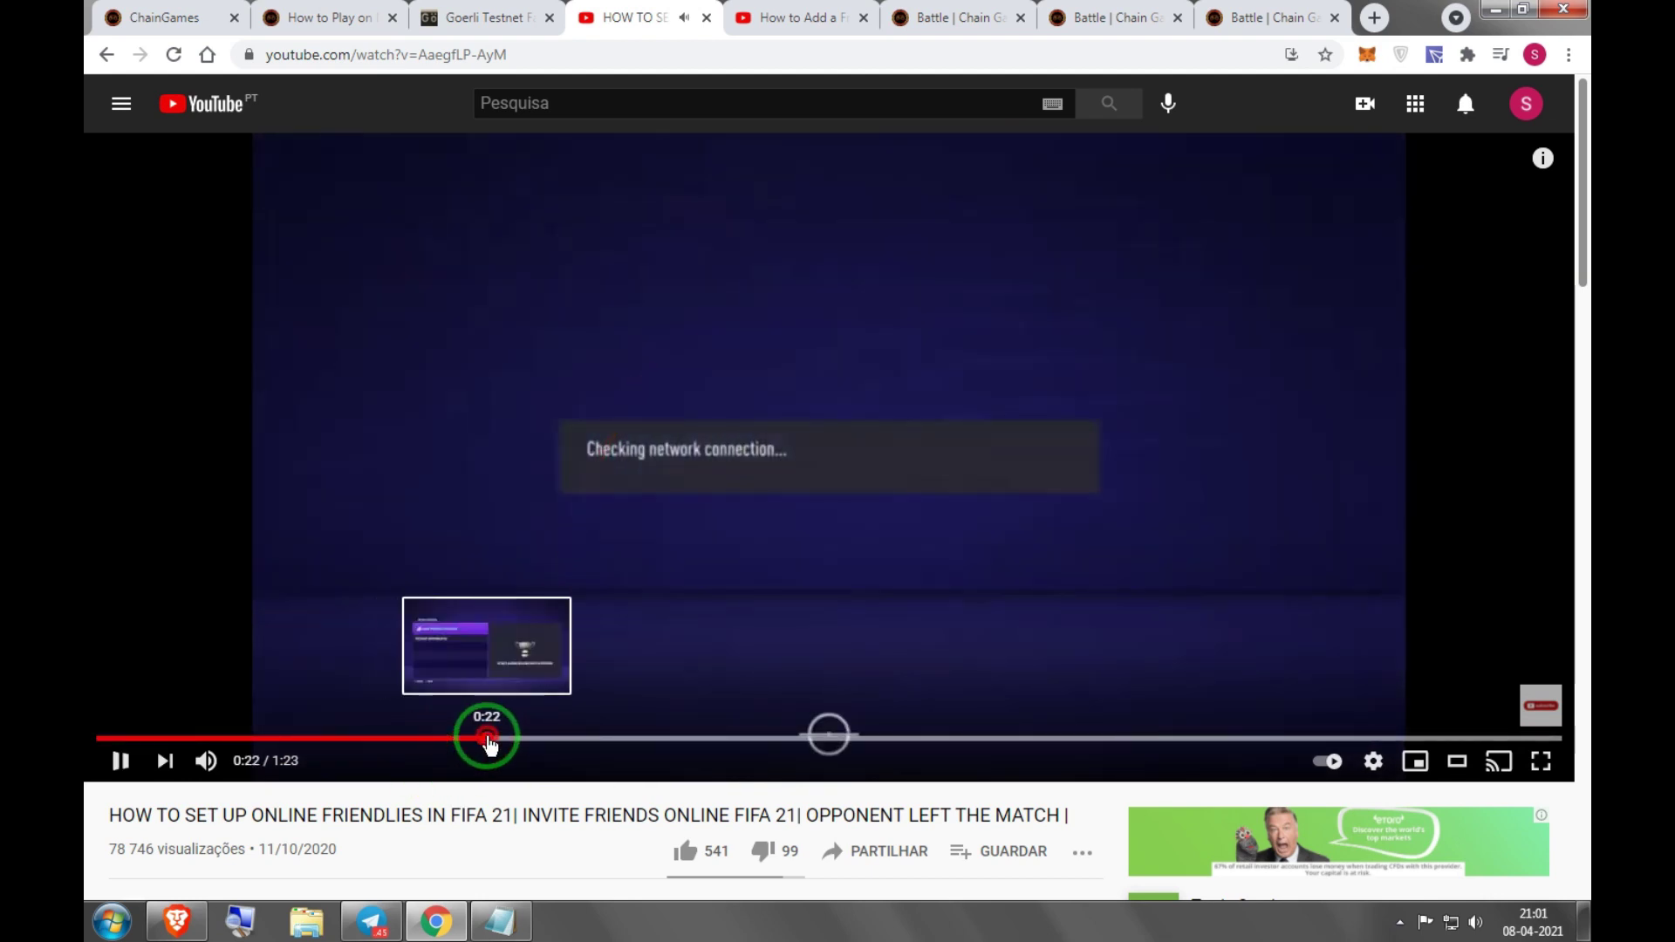
click(471, 738)
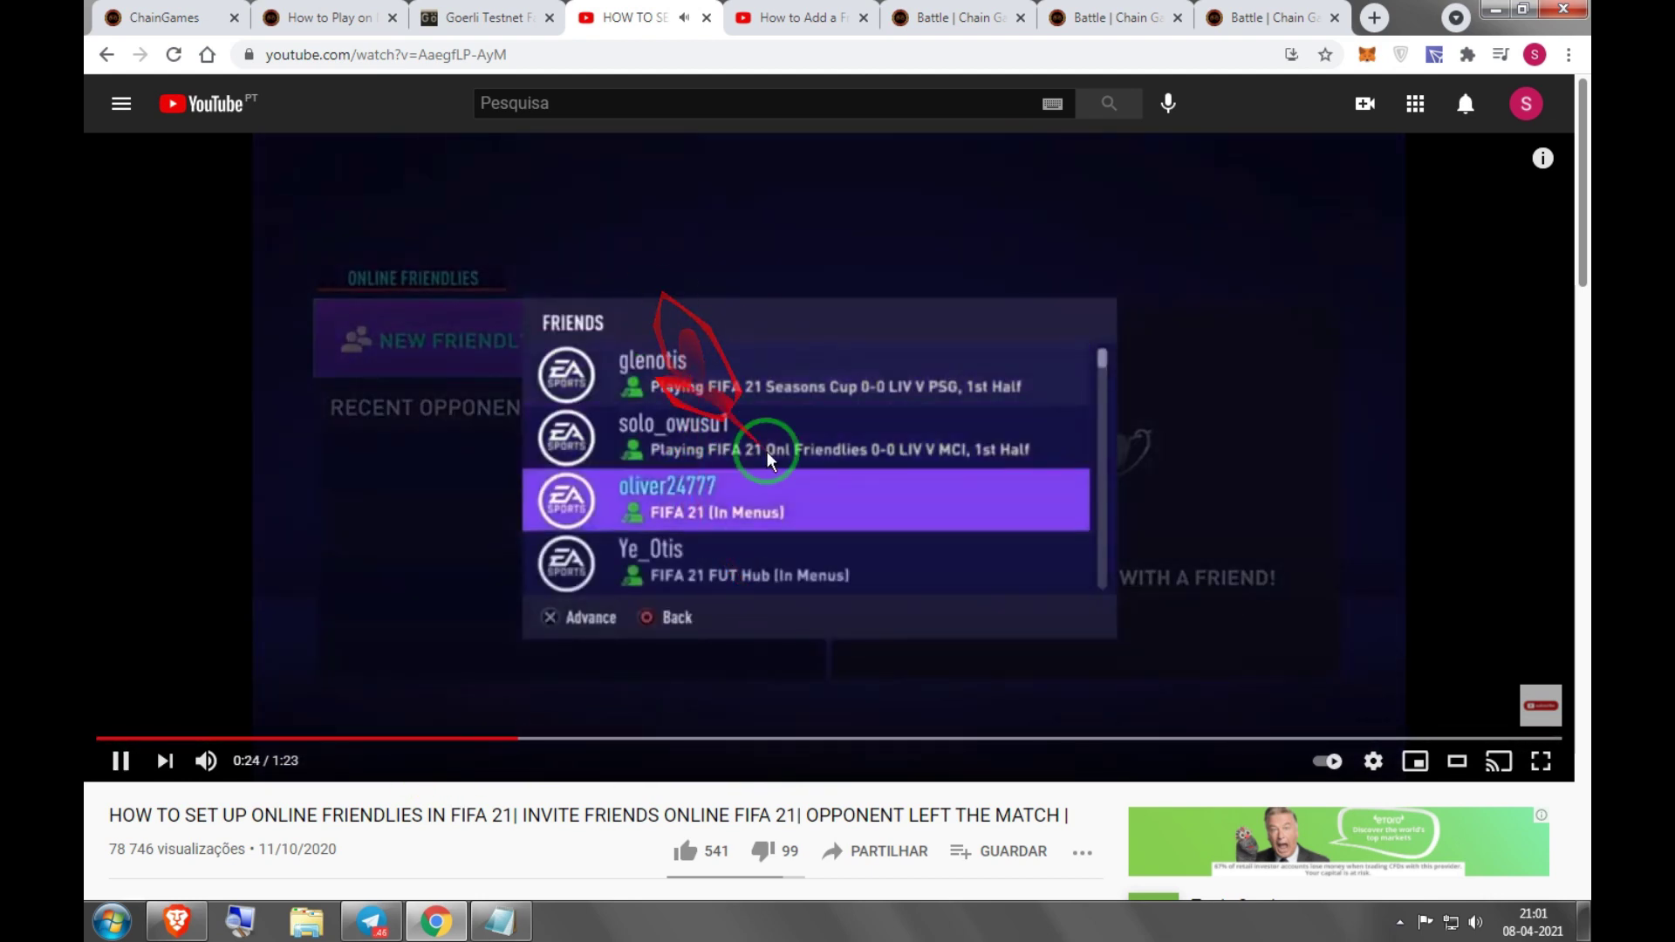
click(695, 235)
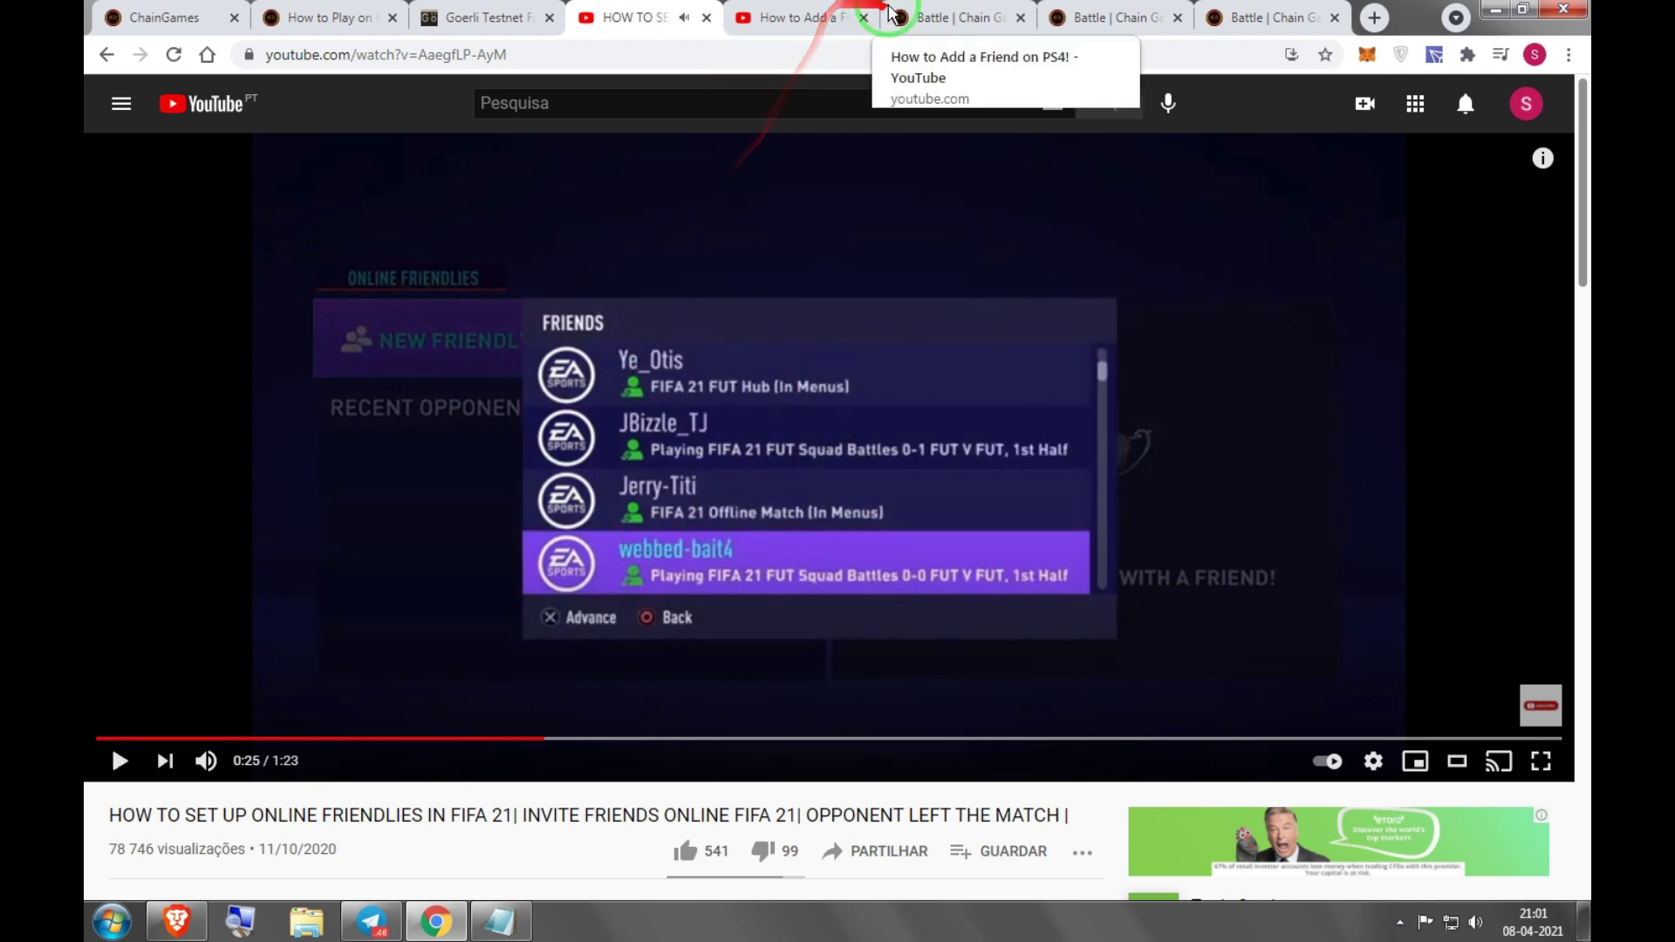
click(912, 17)
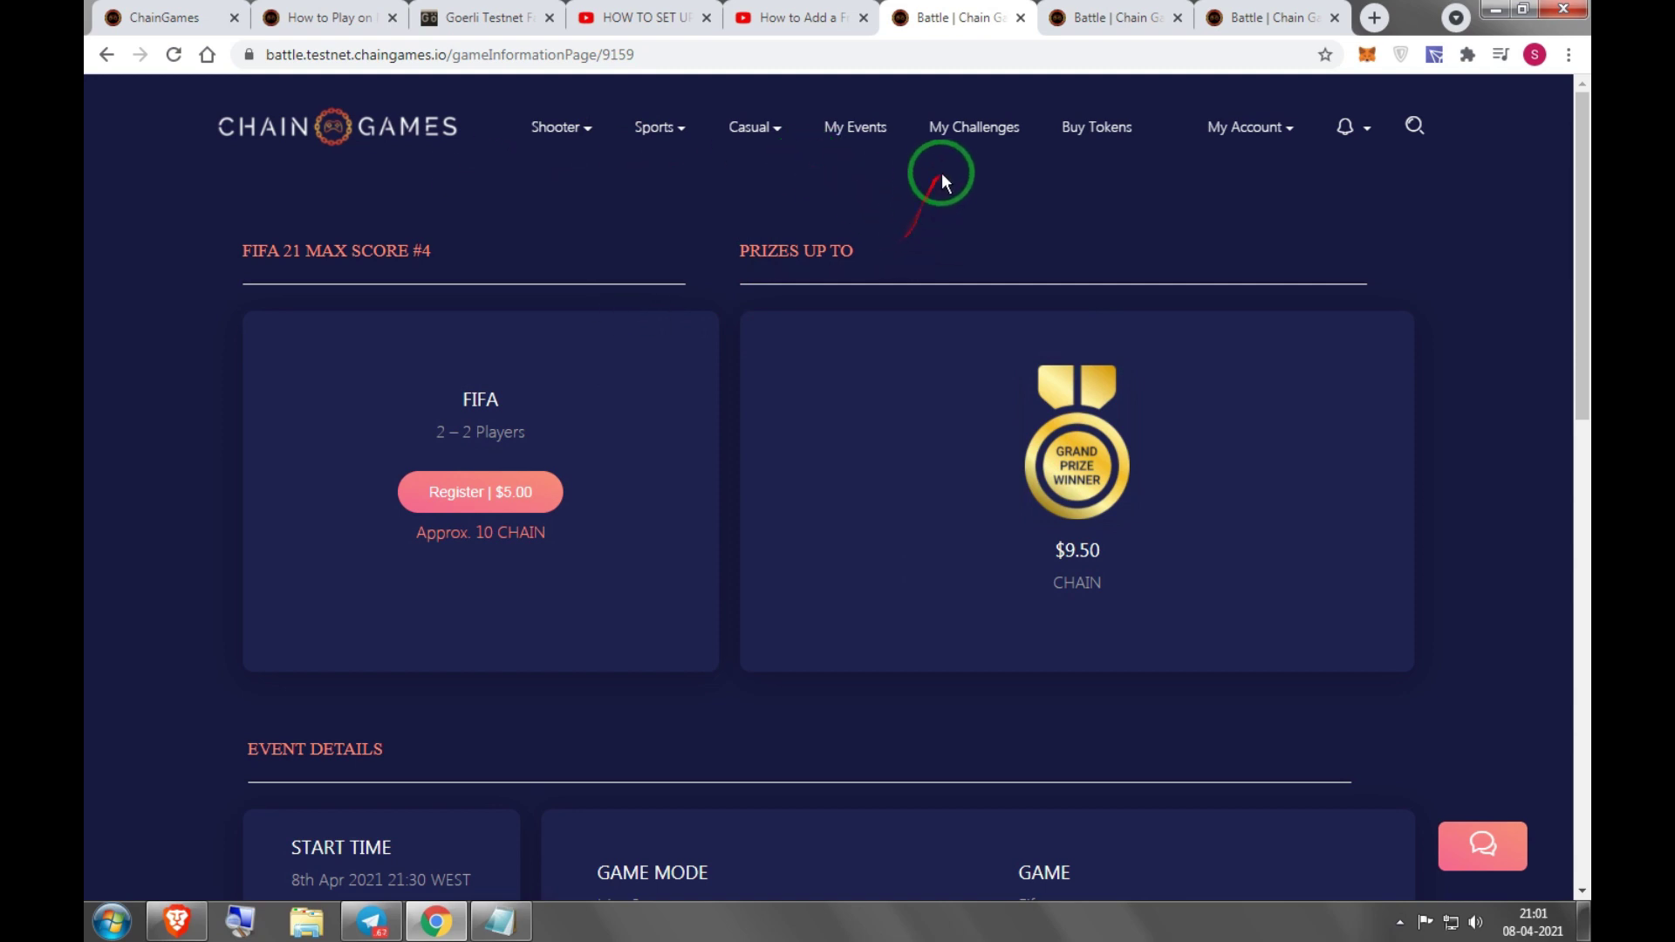
Step: Check the Chain Games Telegram group after closing Group Info, then return to the FIFA friendlies video
click(387, 930)
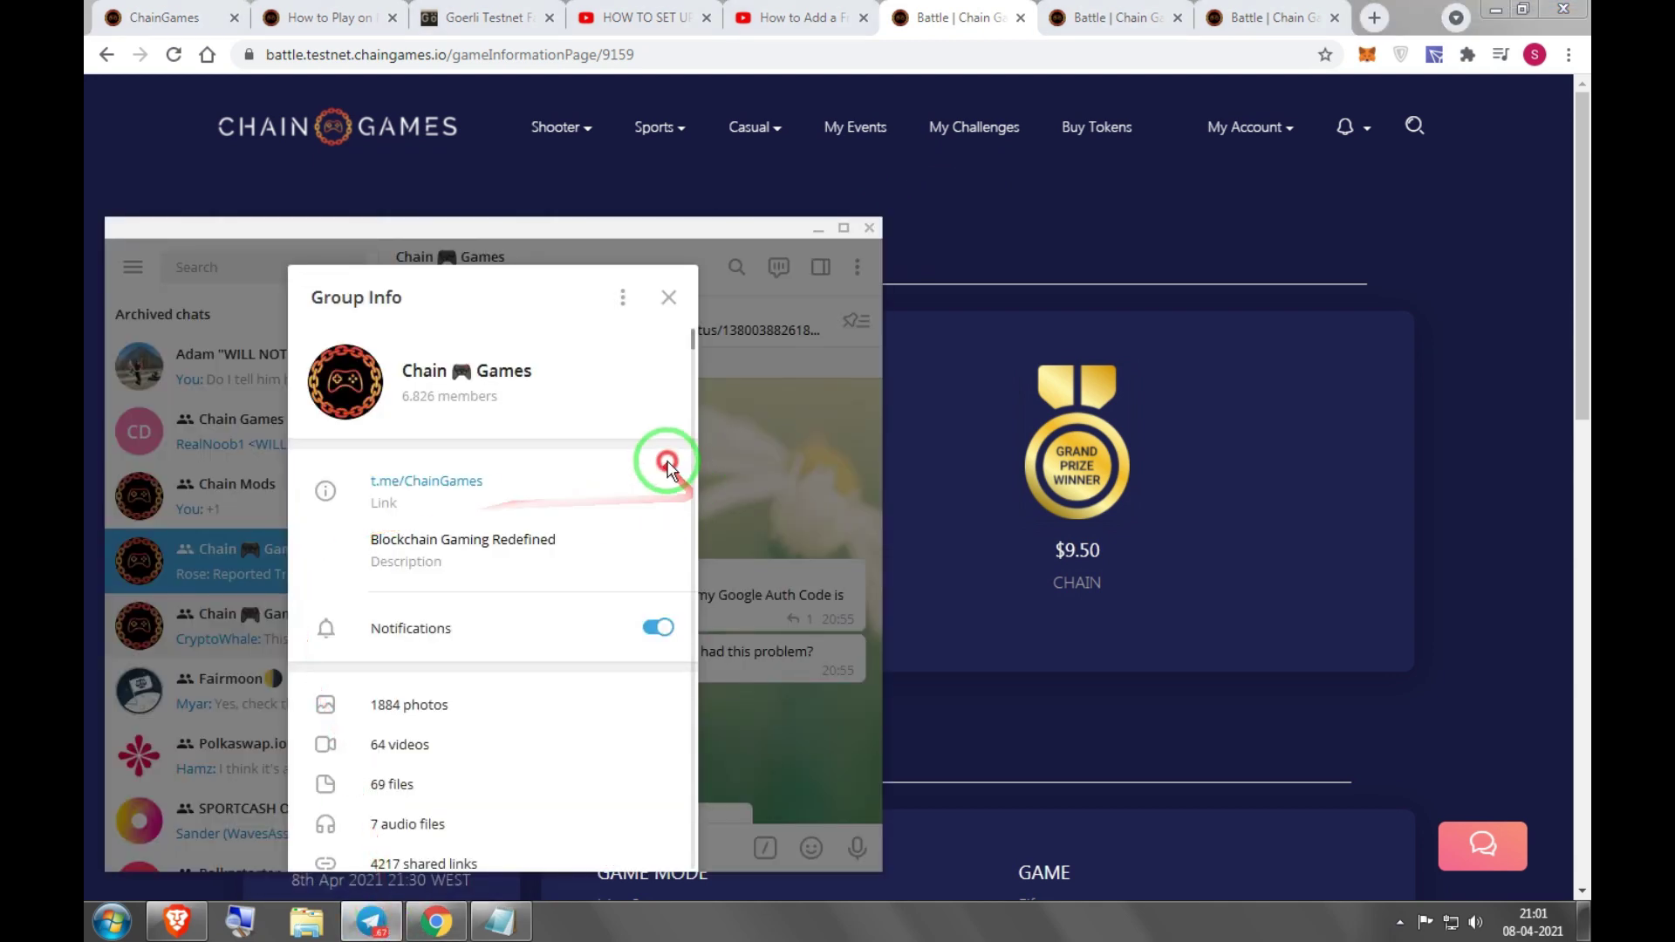
click(796, 443)
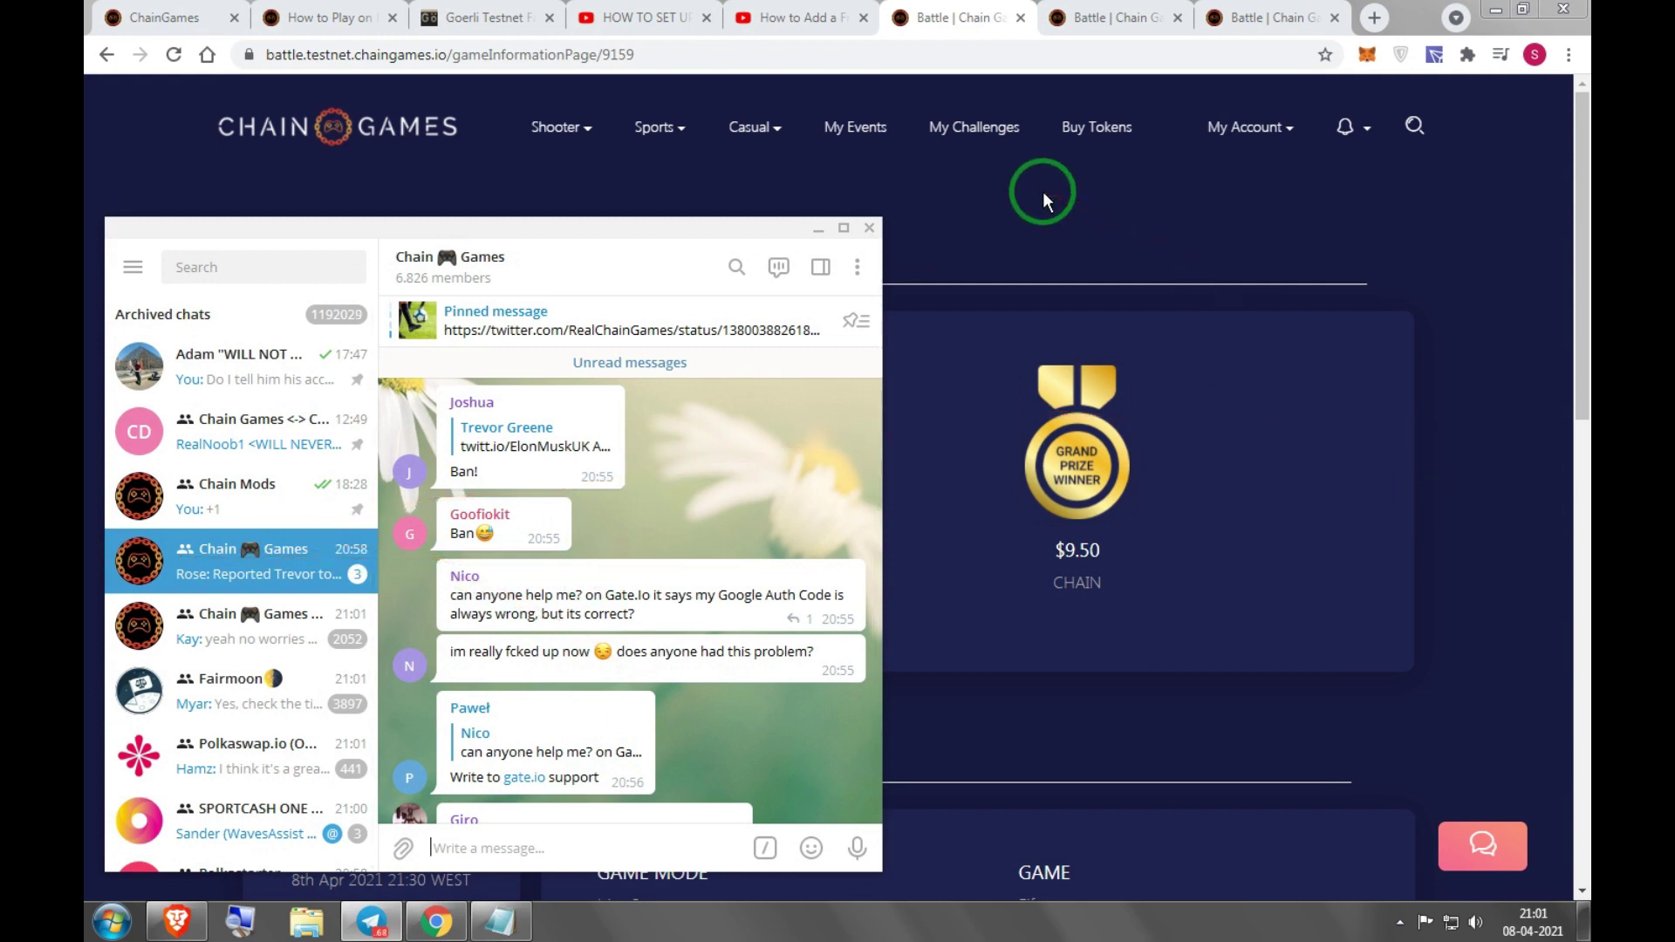
click(926, 206)
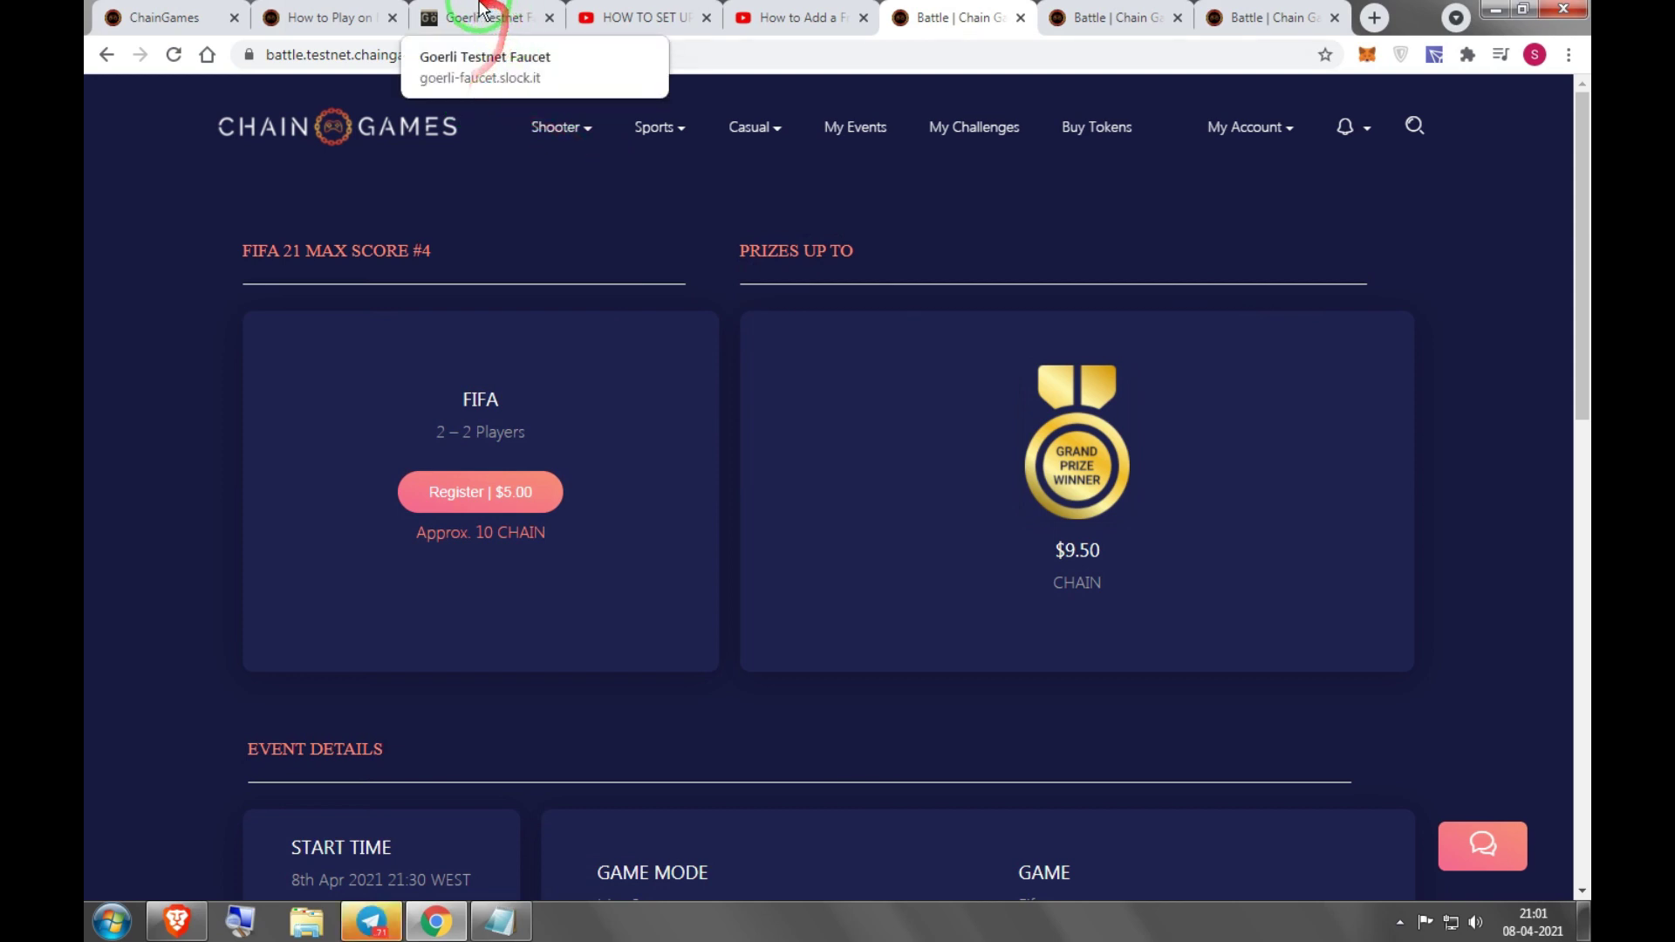
click(646, 25)
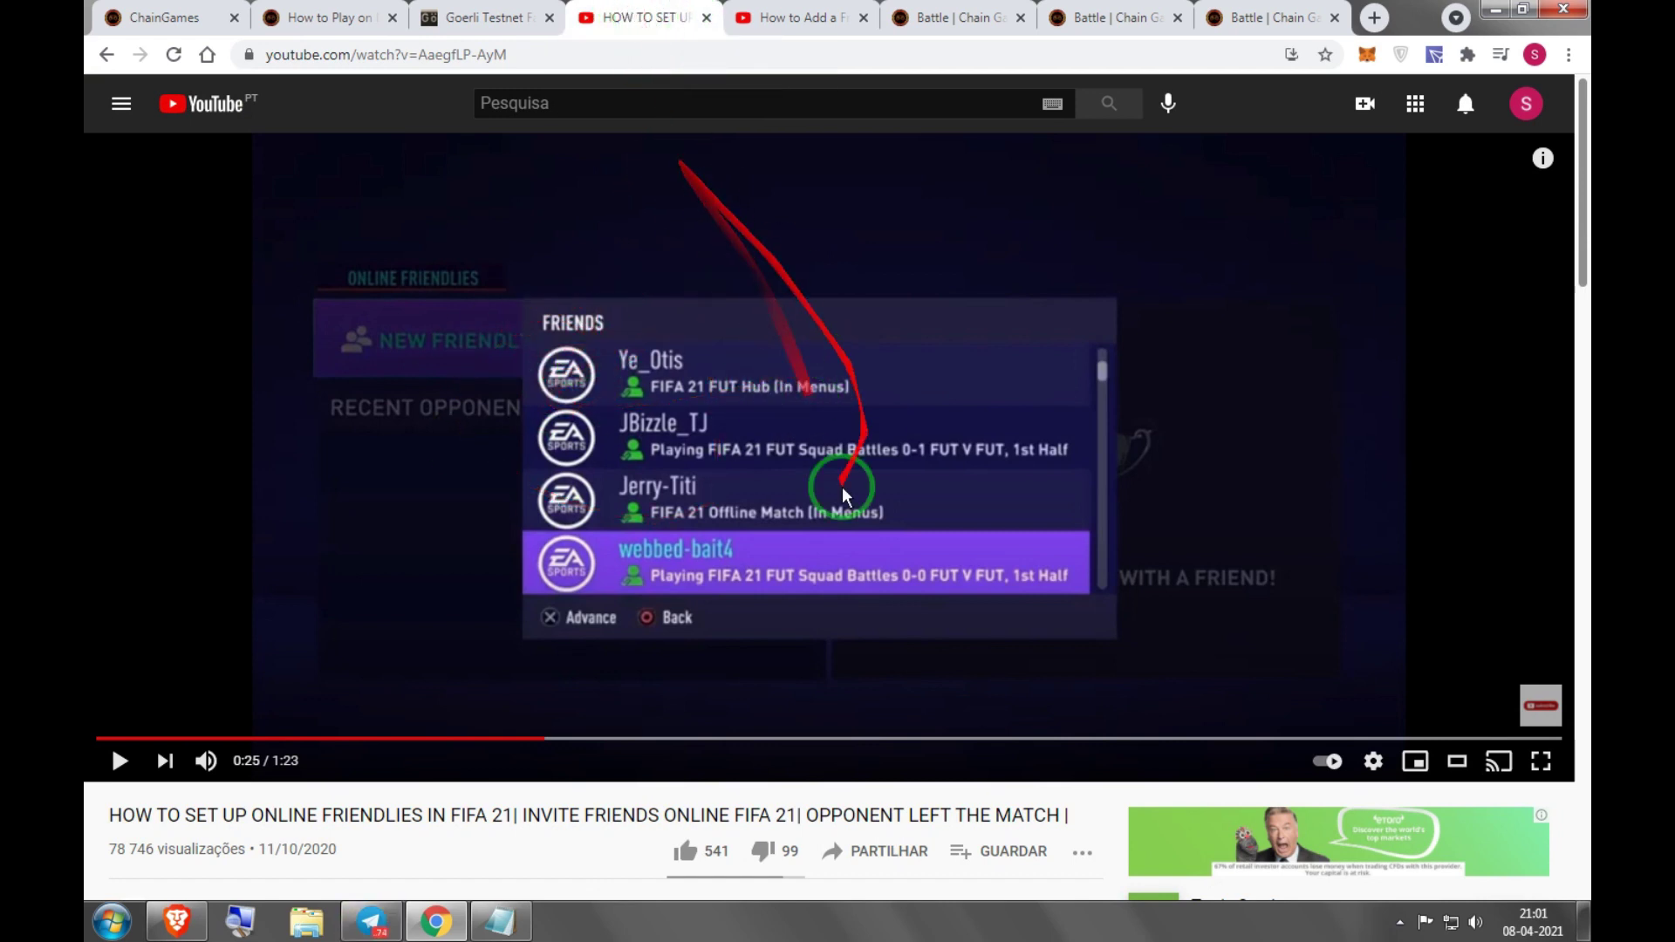
Step: Go back to the FIFA 21 Upcoming Events list (Max Score #4 and #5) and reveal hidden tray icons
click(940, 14)
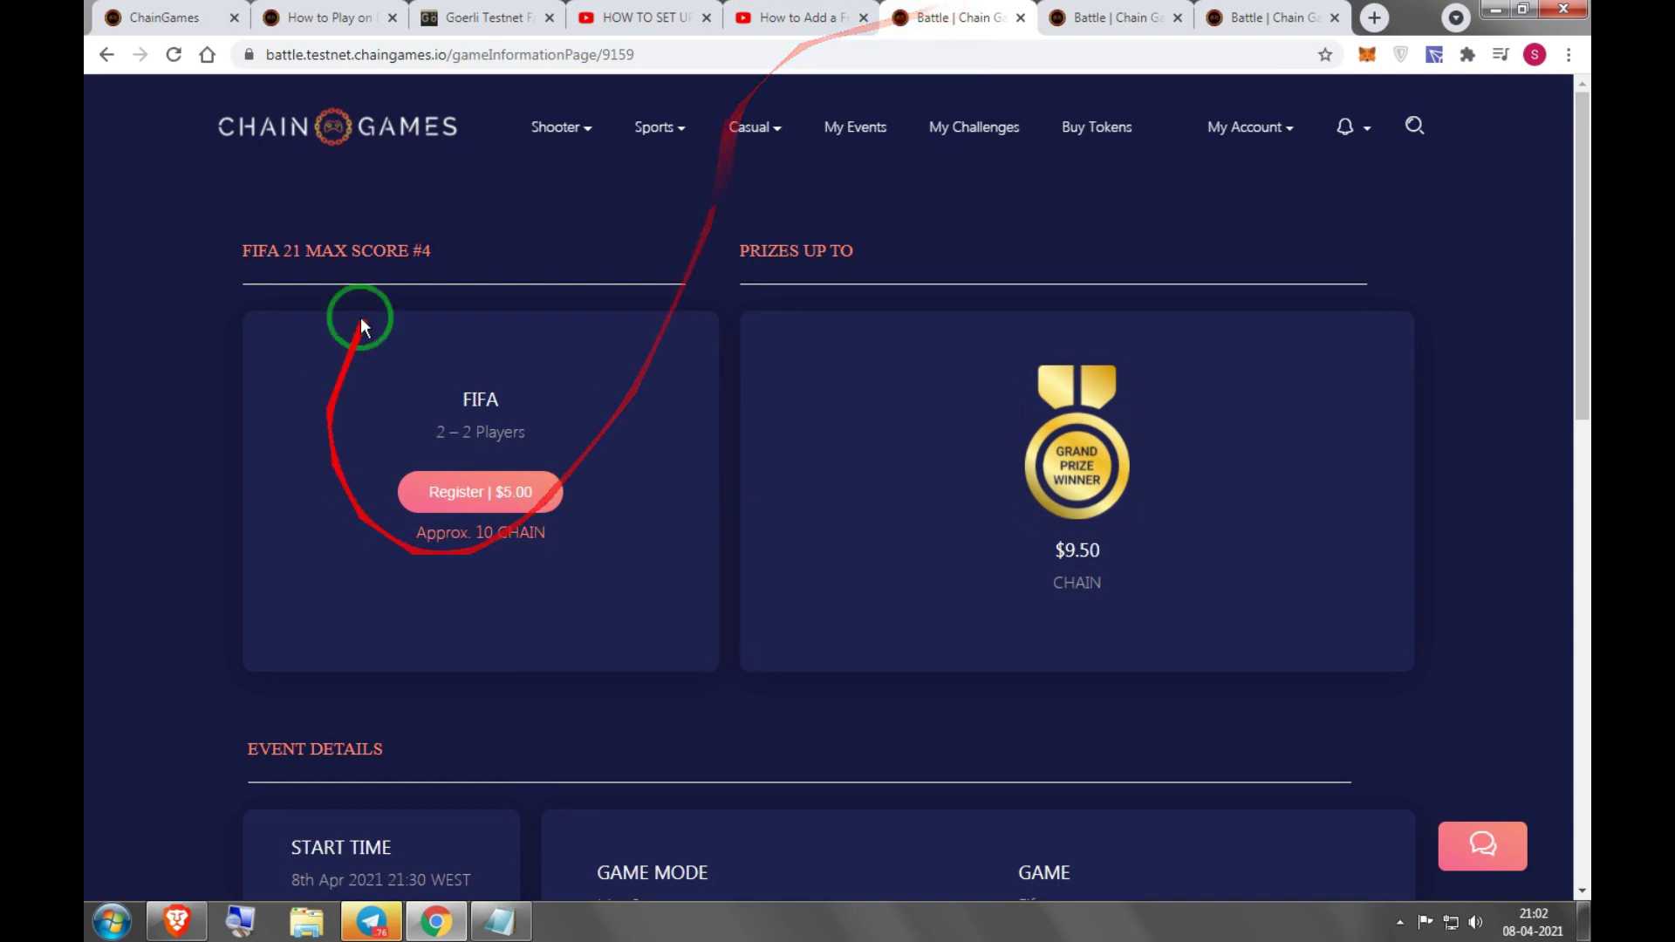
scroll(646, 375, down, 5)
scroll(524, 349, up, 5)
click(102, 58)
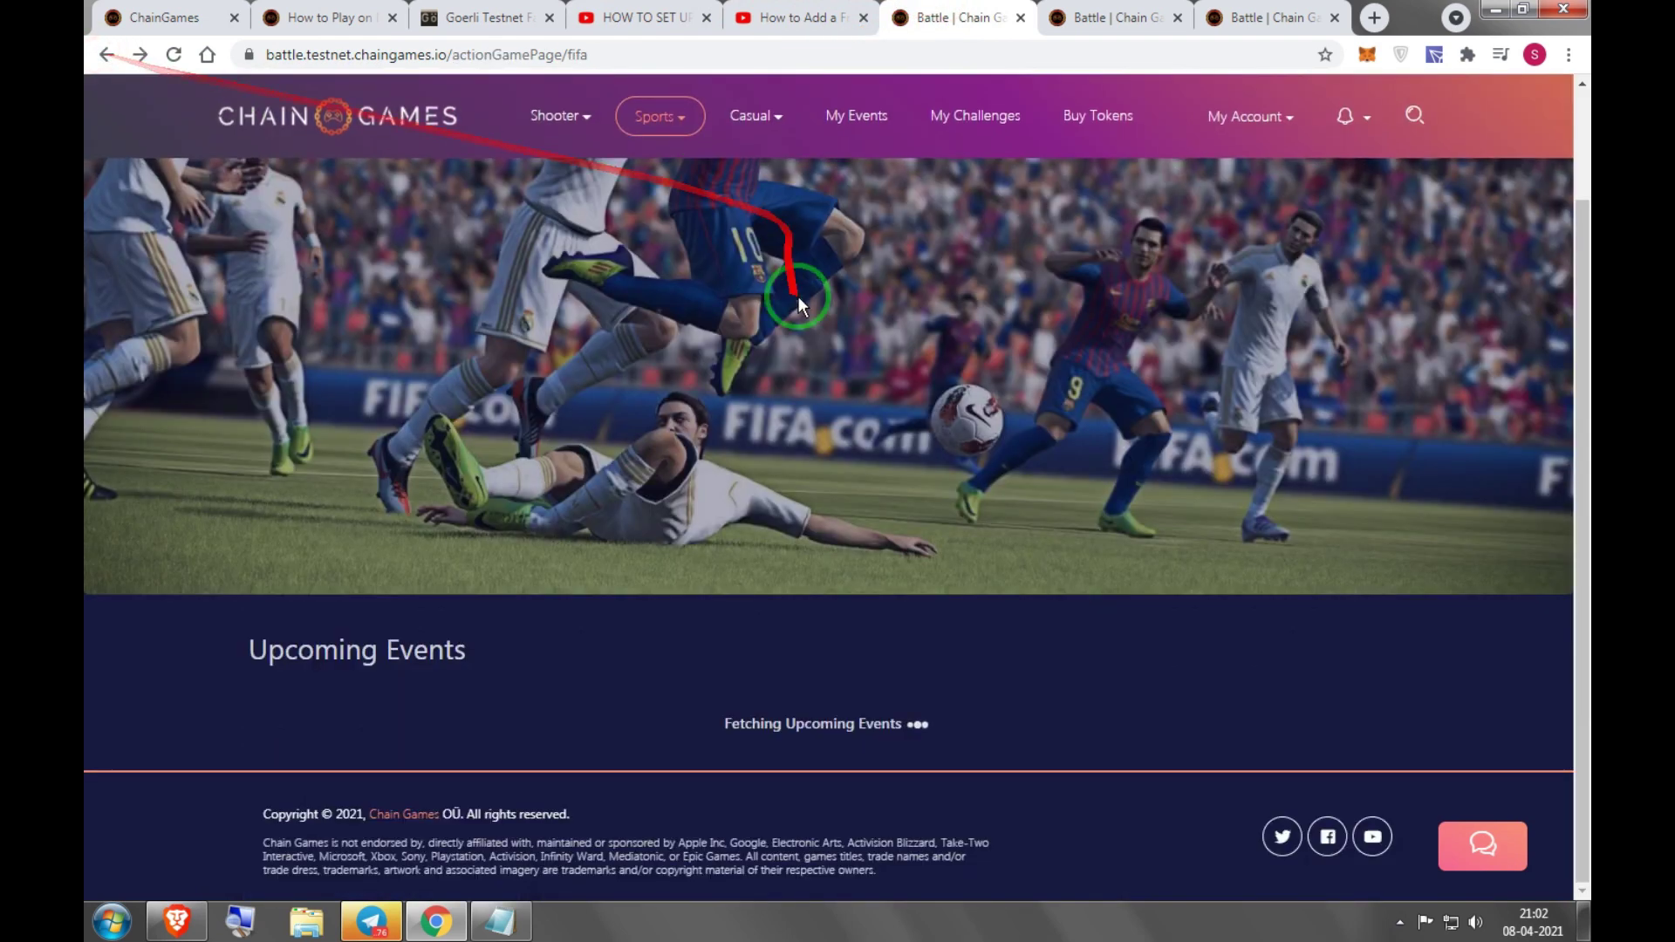
scroll(658, 740, down, 5)
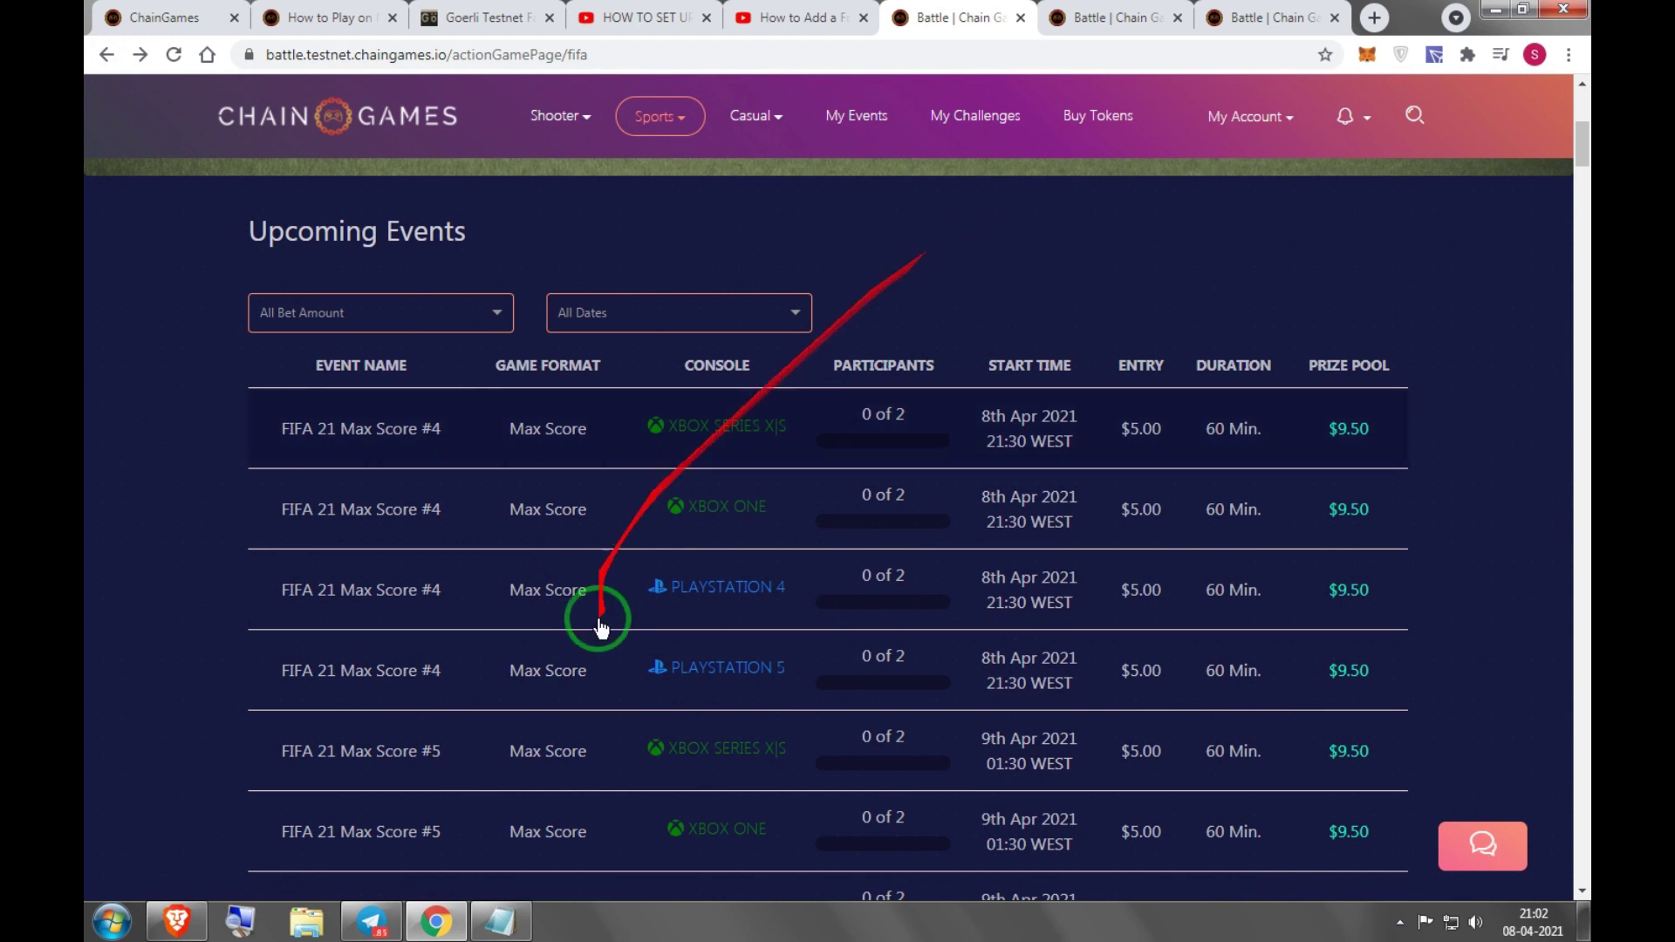
mouse_move(385, 929)
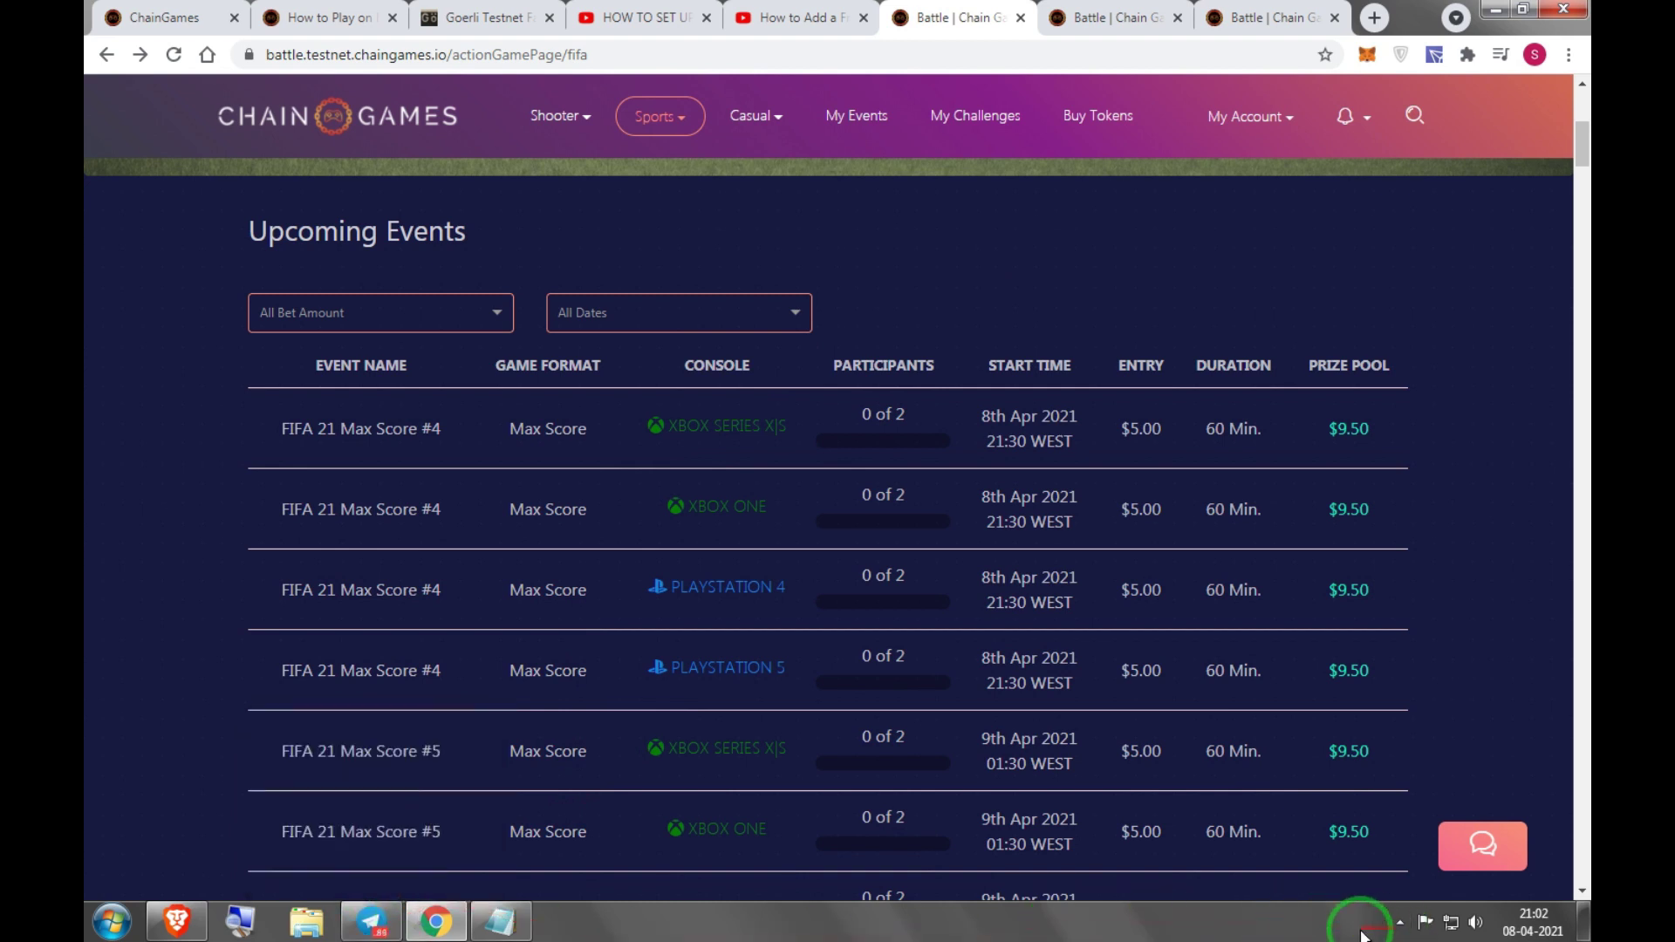
click(1399, 925)
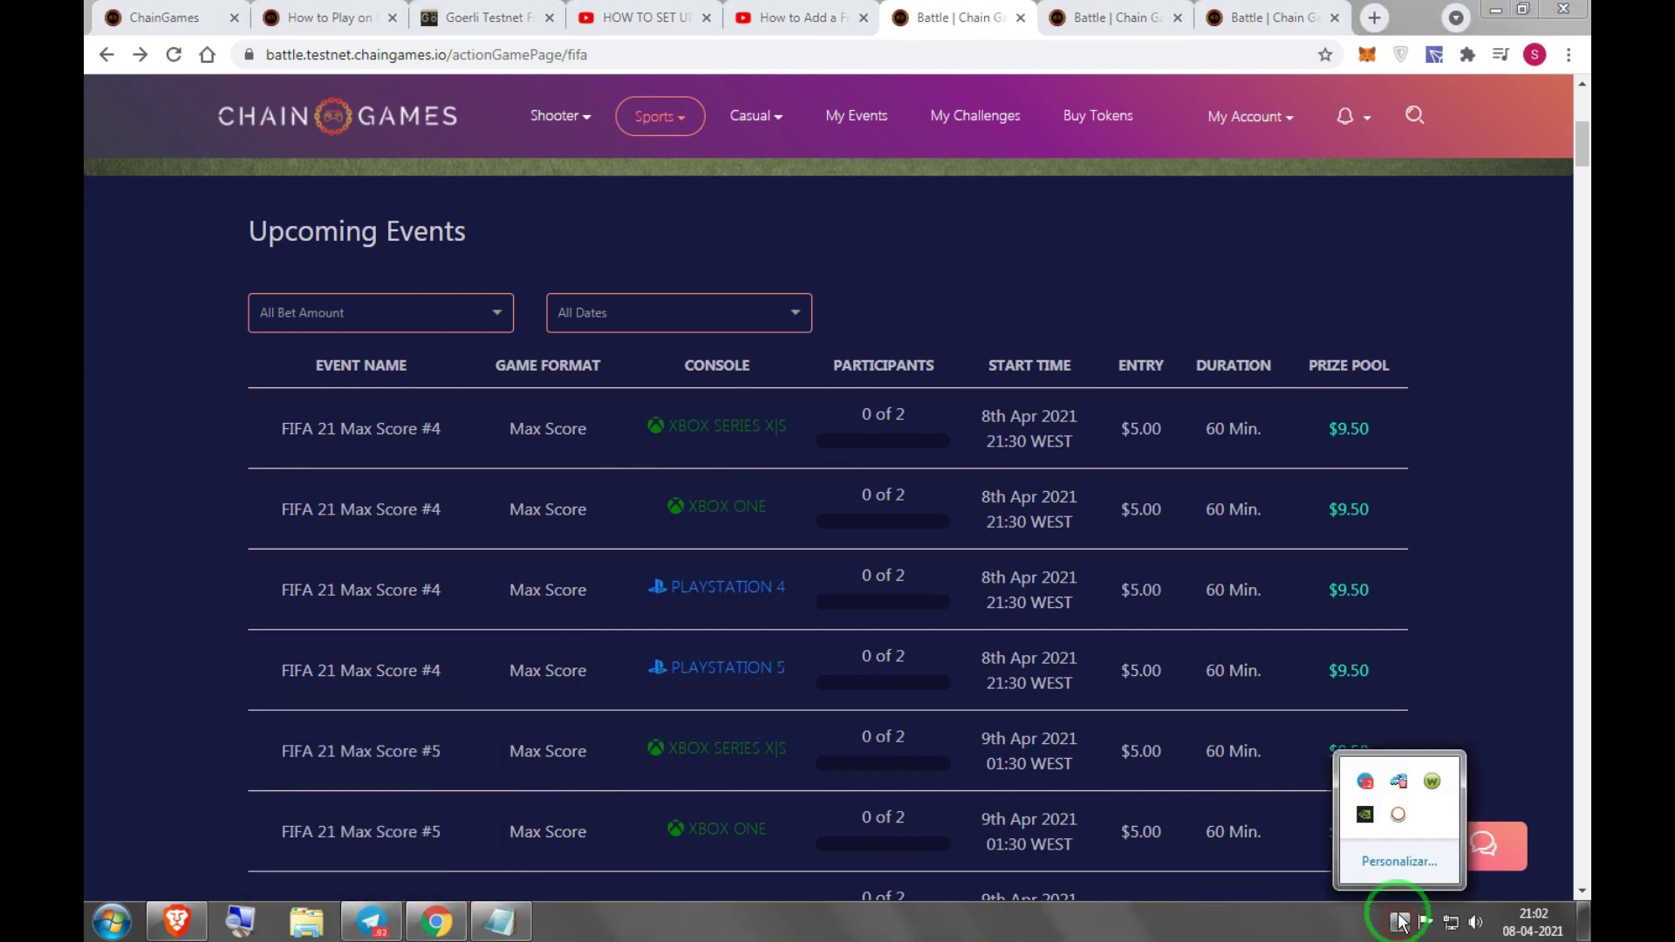